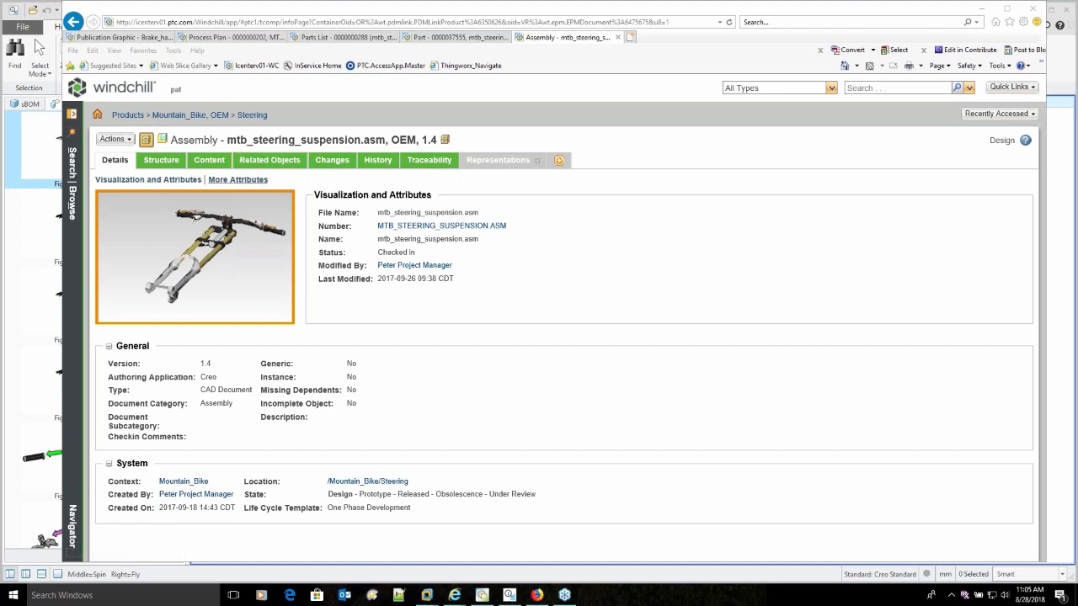
# Review the structures of mtb_steering_suspension.asm and its manufacturing part, including the MFG consumables kit and the saved filters.
pyautogui.click(161, 161)
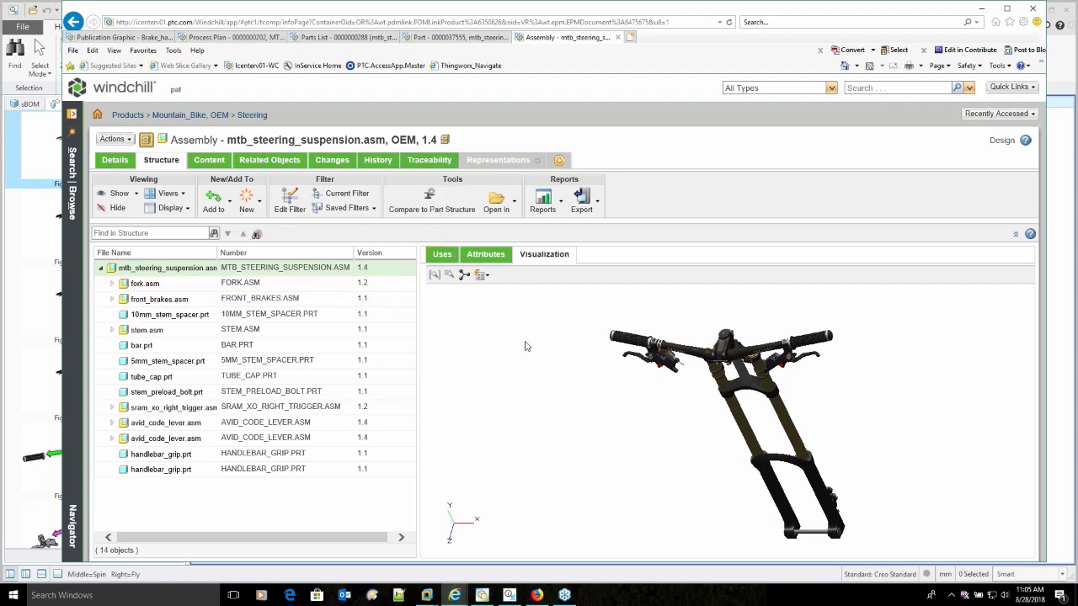
pyautogui.click(462, 38)
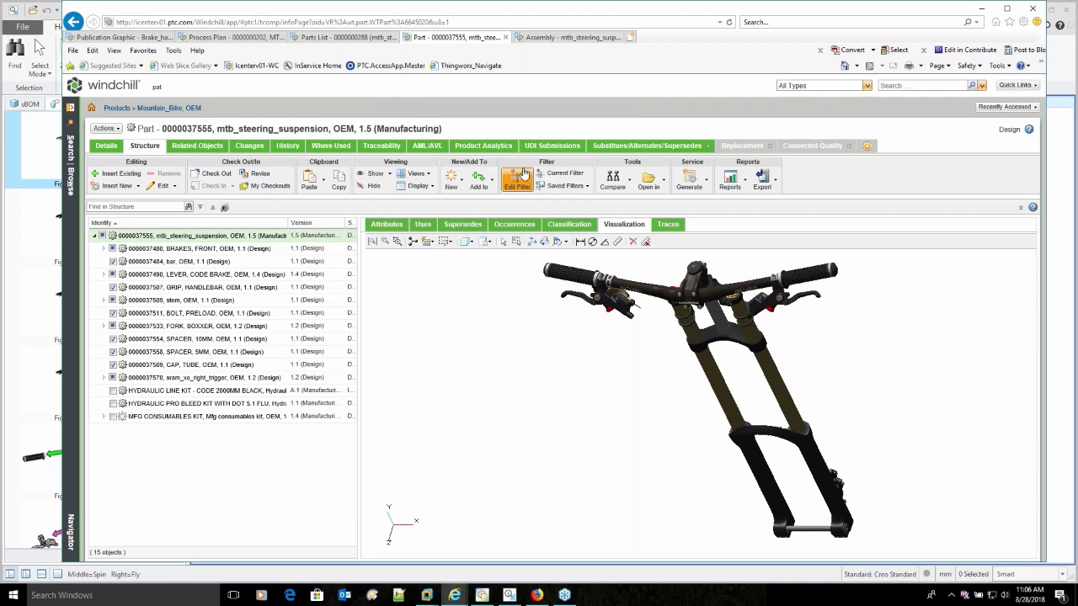
pyautogui.click(104, 417)
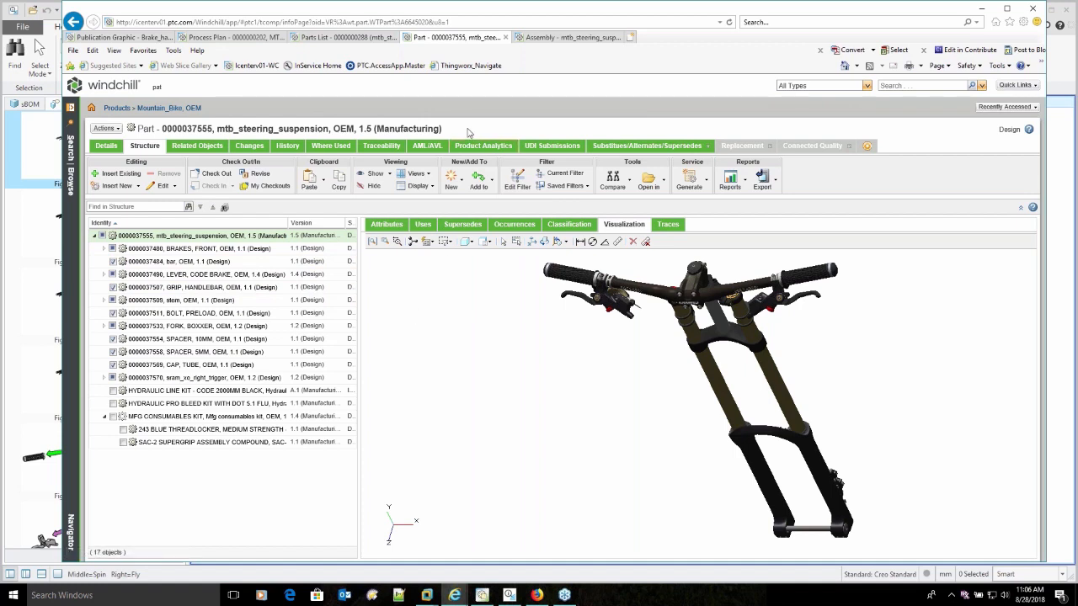
pyautogui.click(583, 187)
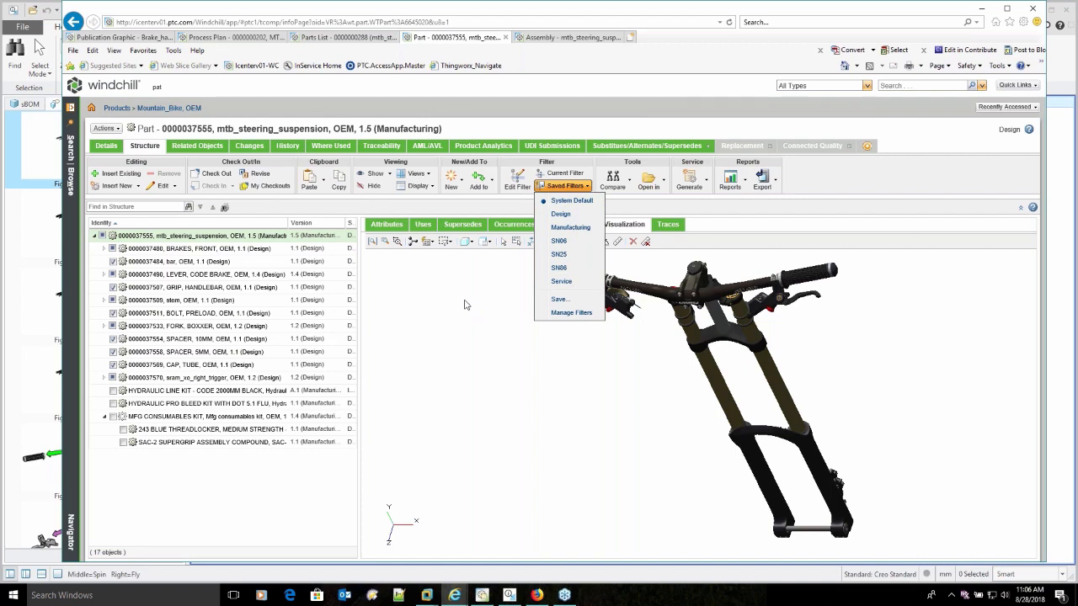
pyautogui.click(579, 187)
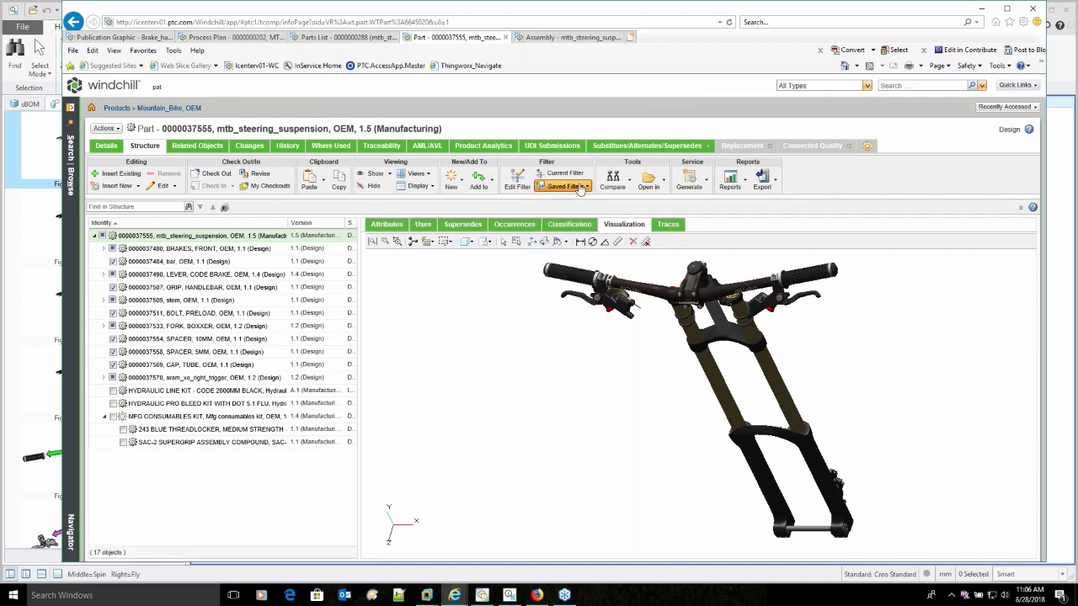
# Open the mtb_steering_suspension part in the Manufacturing Associative Part Structure Browser, look through its design structure, and close the browser.
pyautogui.click(105, 128)
pyautogui.moveTo(143, 91)
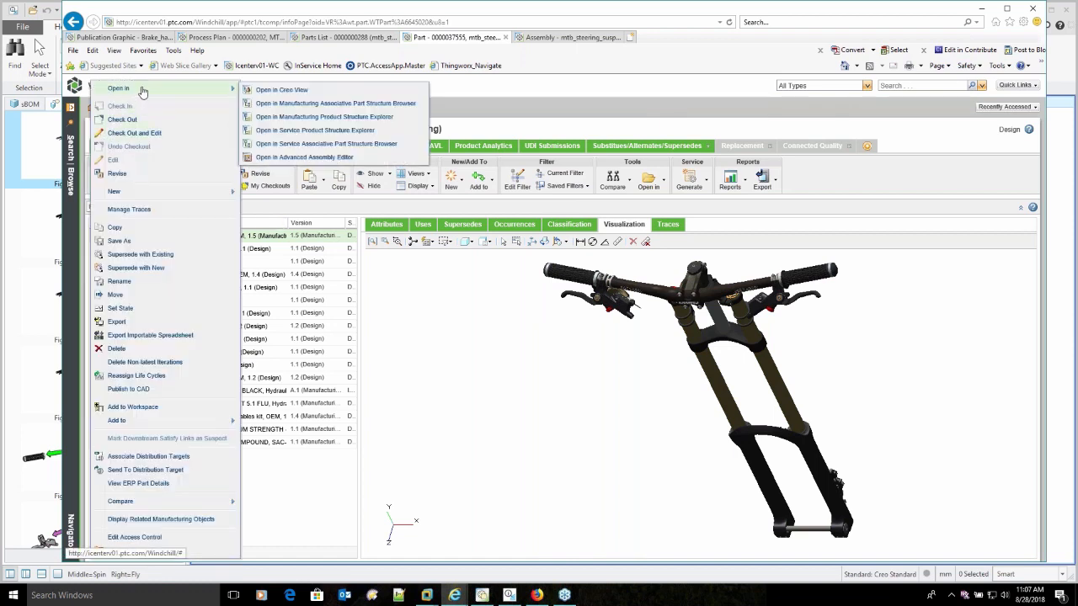
pyautogui.click(281, 104)
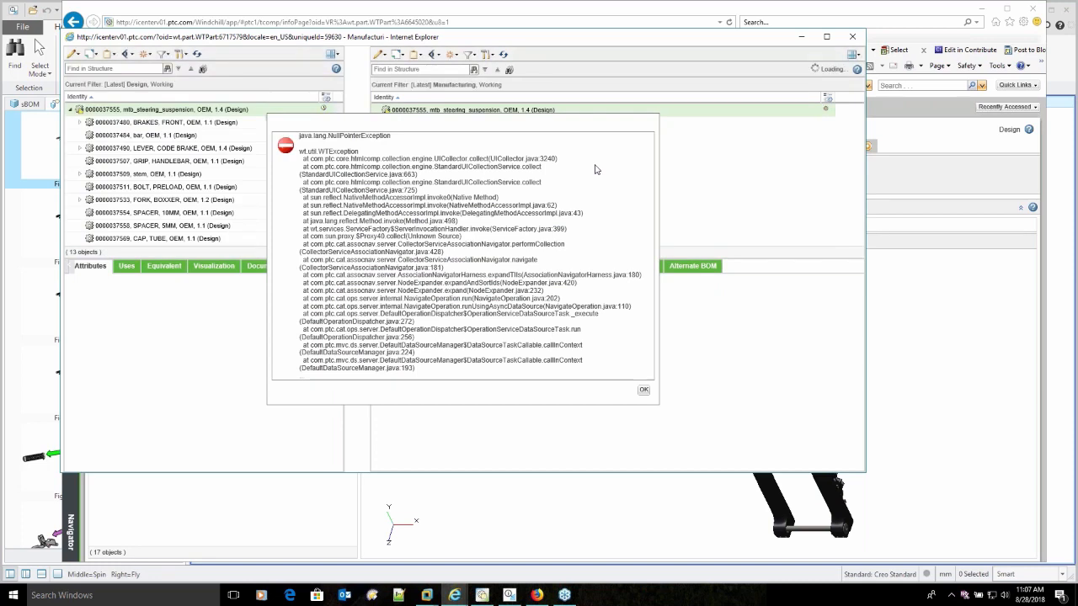
pyautogui.click(644, 388)
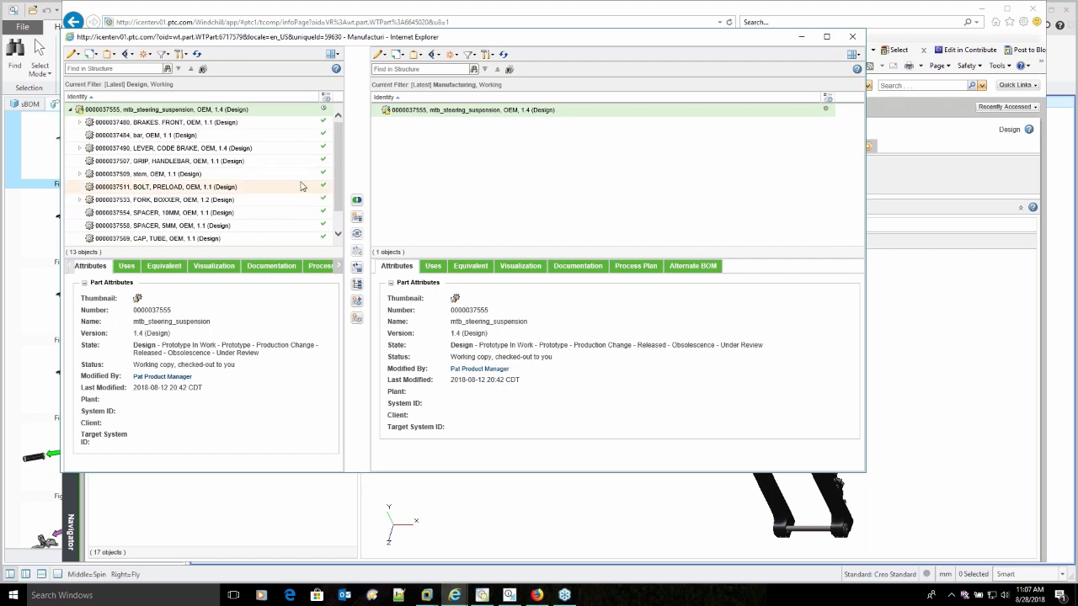
pyautogui.scroll(-1, 303, 187)
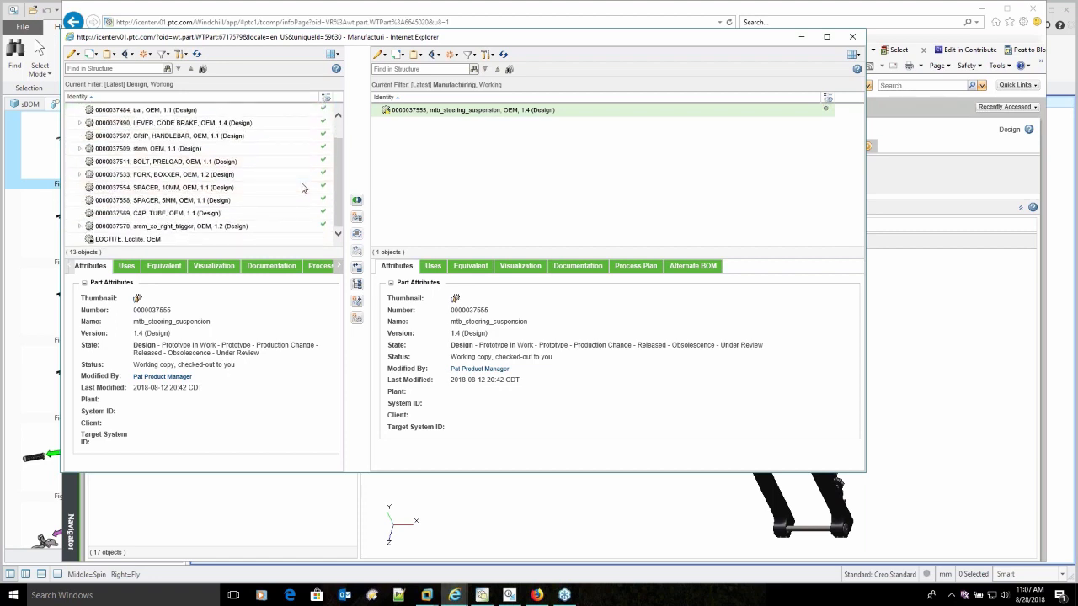
pyautogui.click(853, 38)
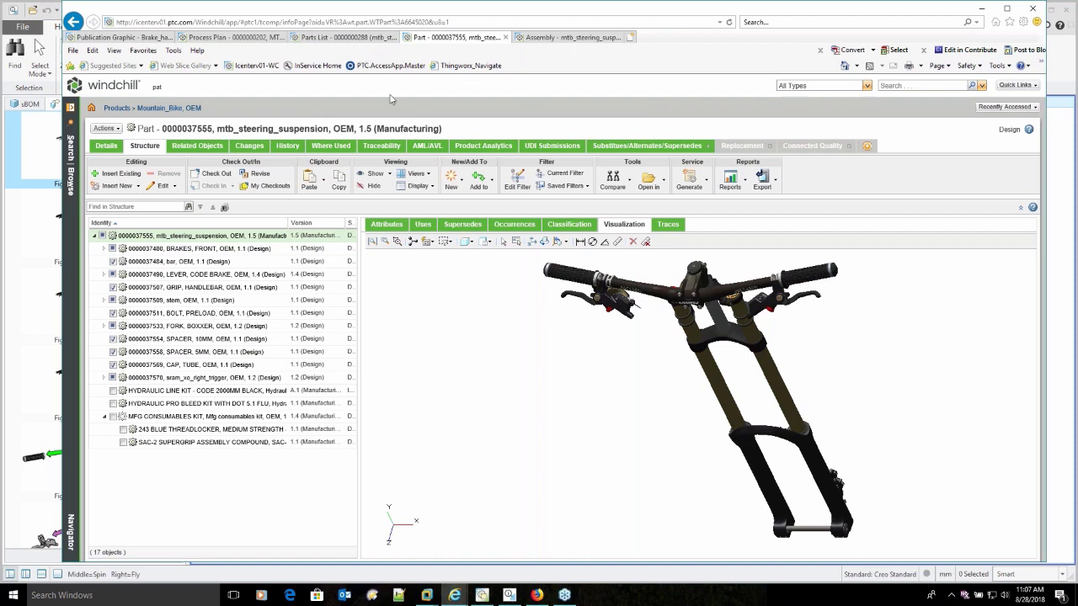
# Review the parts list generation options, the items of the mtb_steering_suspension parts list, and the Brake_handle.c3di publication graphic.
pyautogui.click(705, 184)
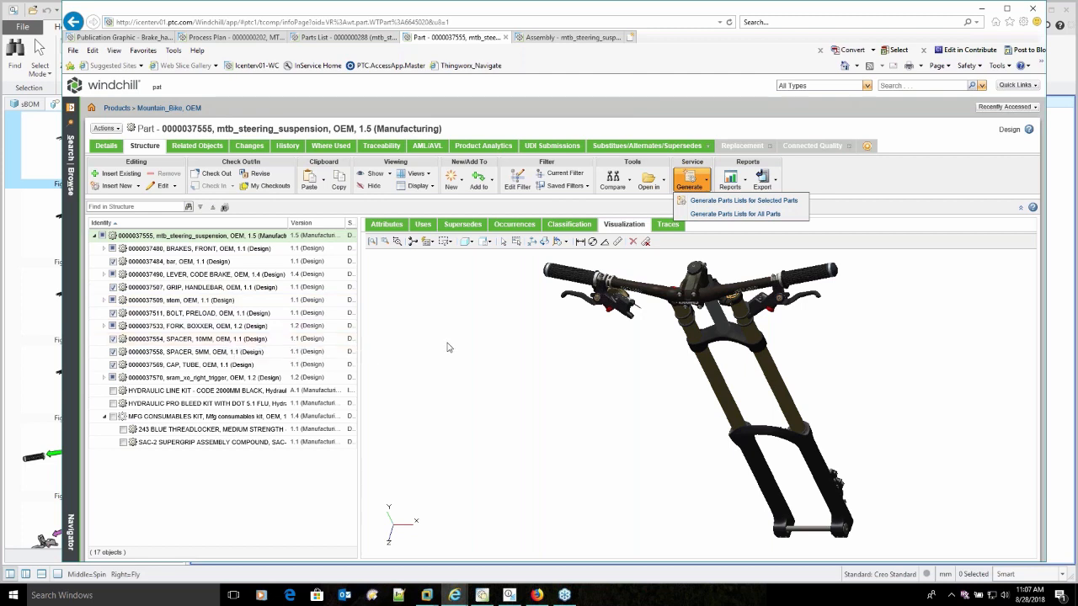
pyautogui.click(692, 181)
pyautogui.click(297, 37)
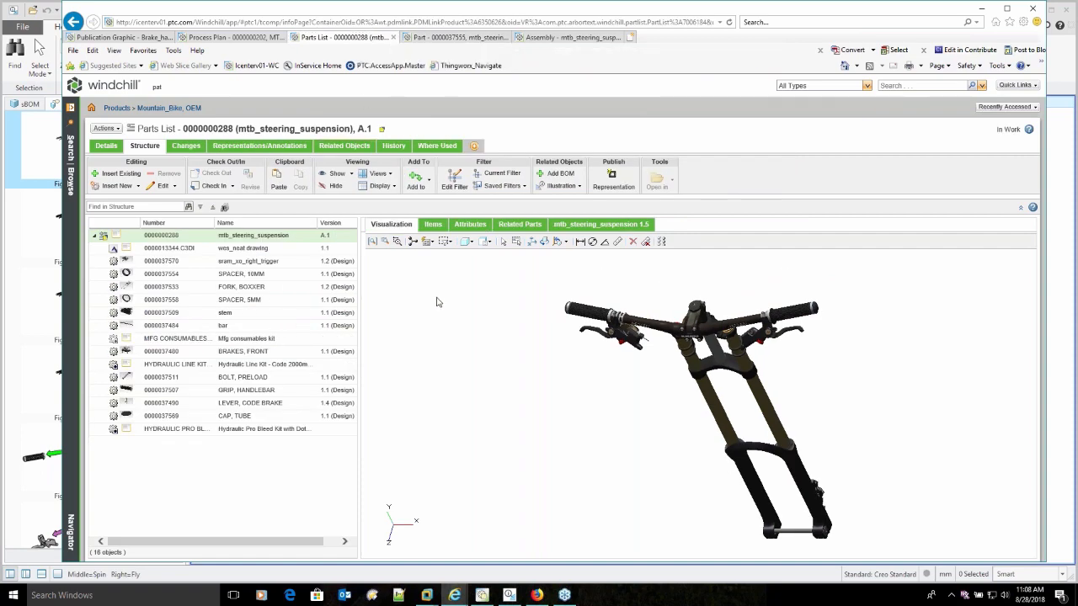
pyautogui.click(433, 225)
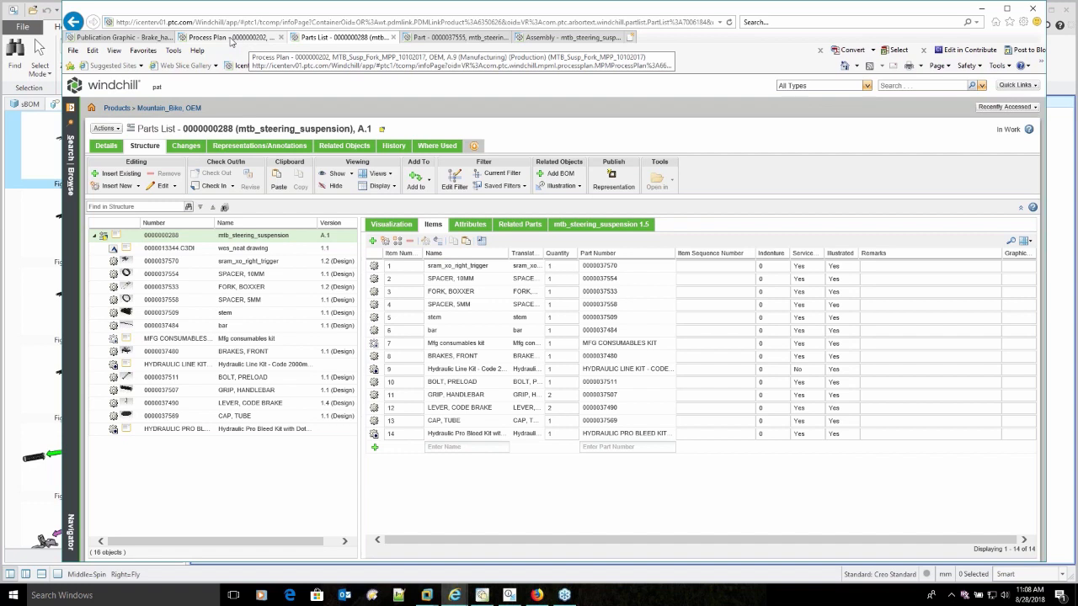
pyautogui.click(123, 38)
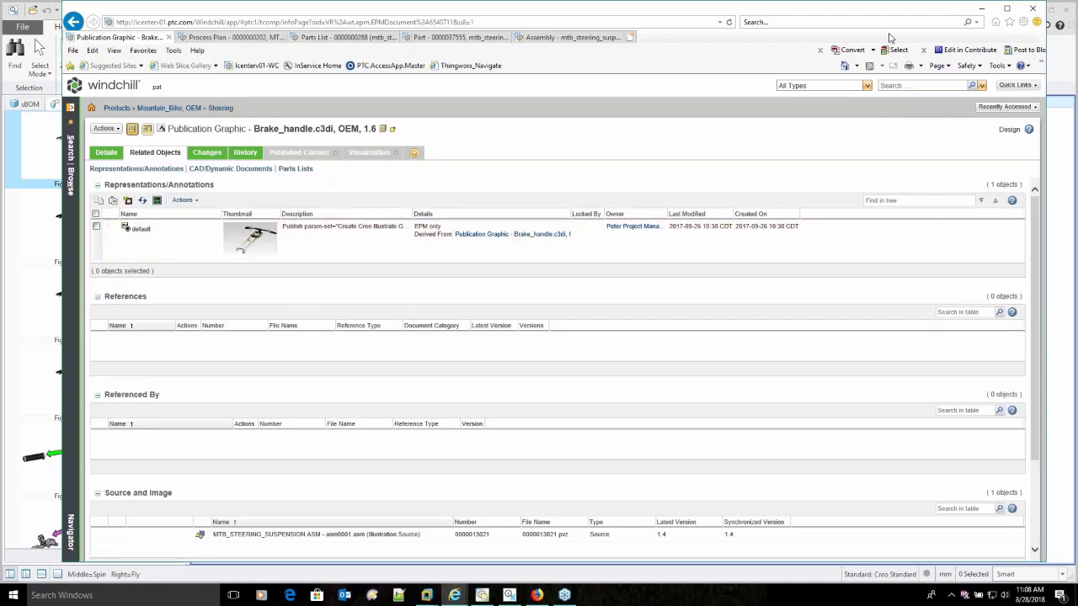
pyautogui.click(981, 11)
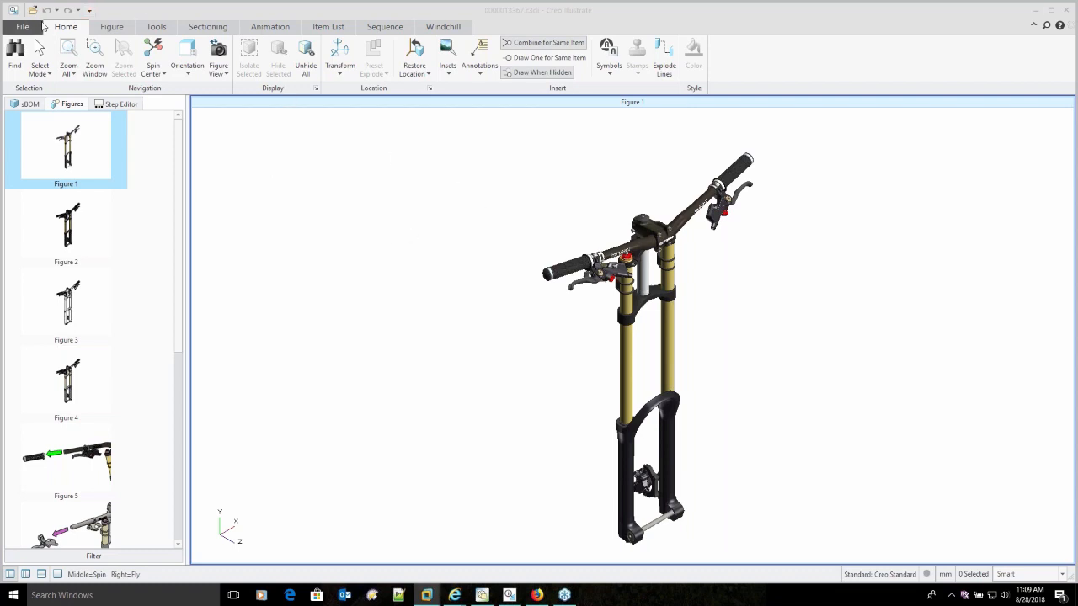
pyautogui.click(28, 104)
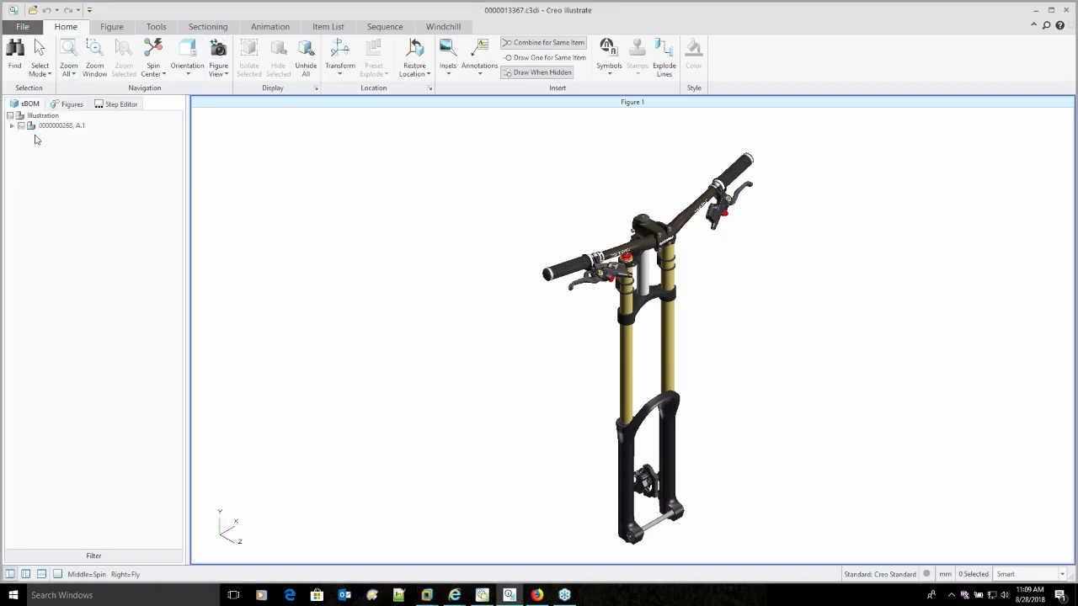
pyautogui.click(15, 128)
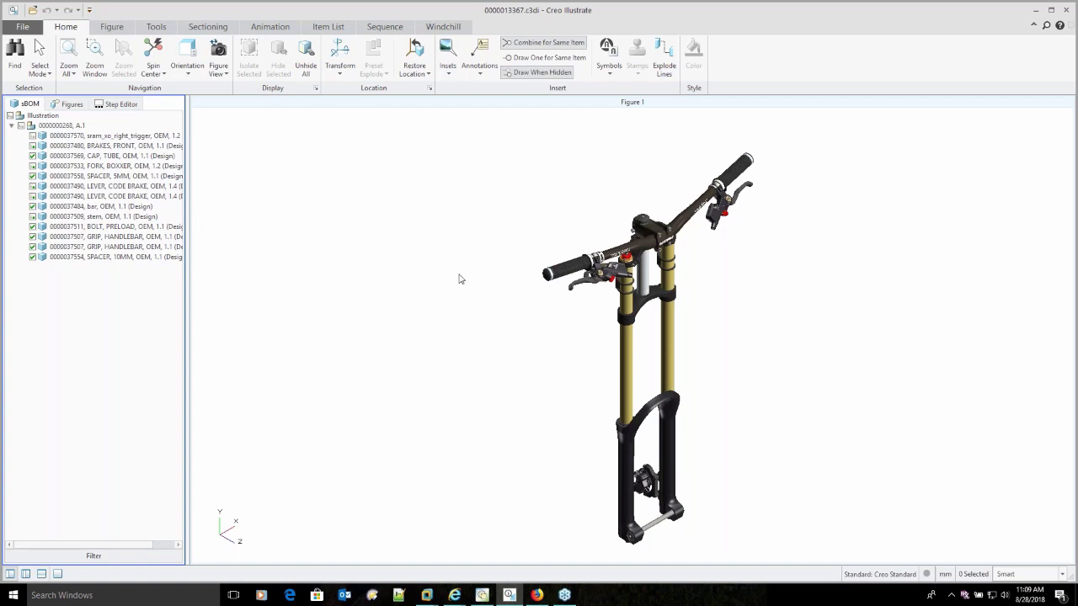
# Display Figures 2, 3 and 4 in turn to compare their rendering styles.
pyautogui.click(73, 104)
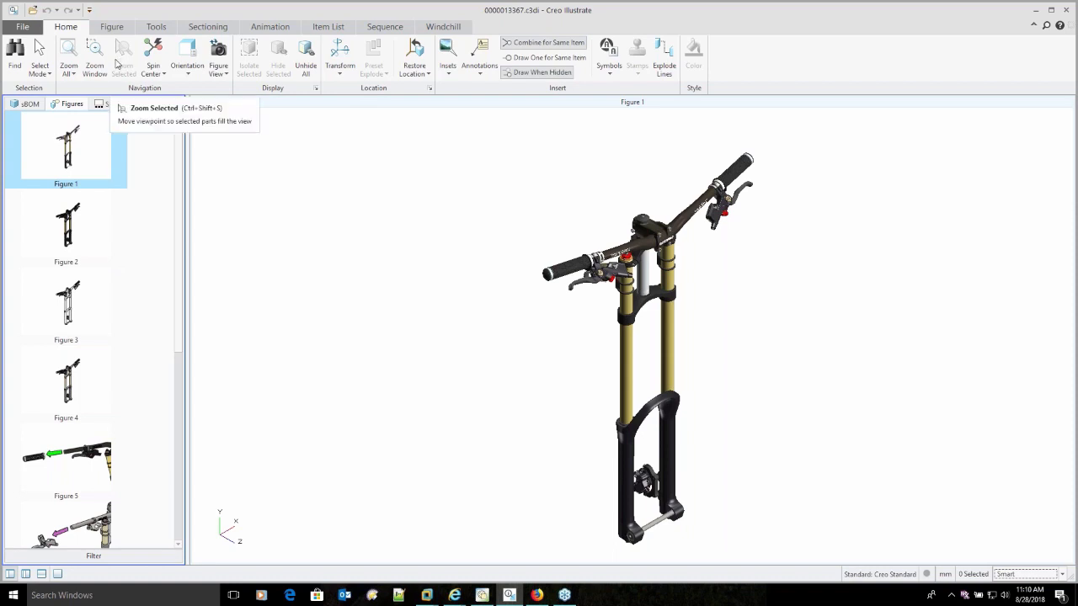
pyautogui.click(71, 236)
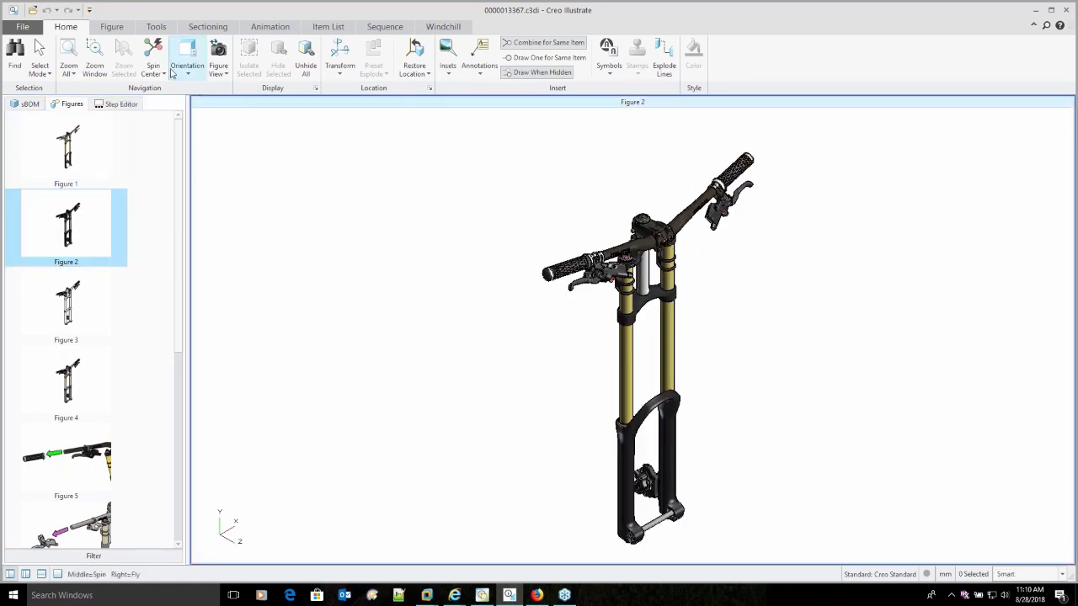
pyautogui.click(82, 297)
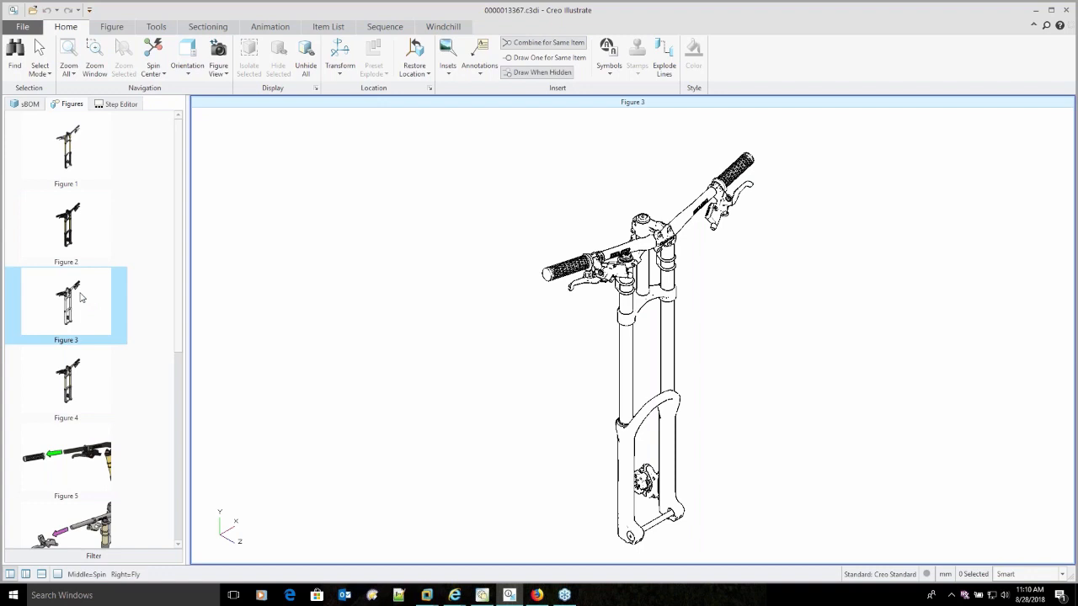
pyautogui.click(78, 376)
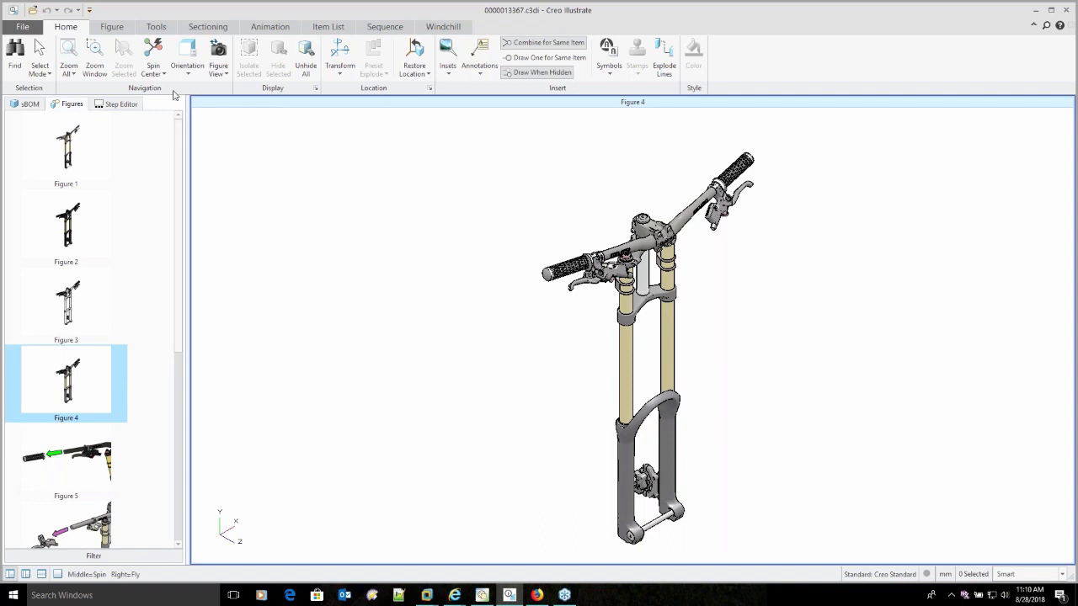
# Examine the render modes available for Figure 4.
pyautogui.click(113, 28)
pyautogui.click(147, 69)
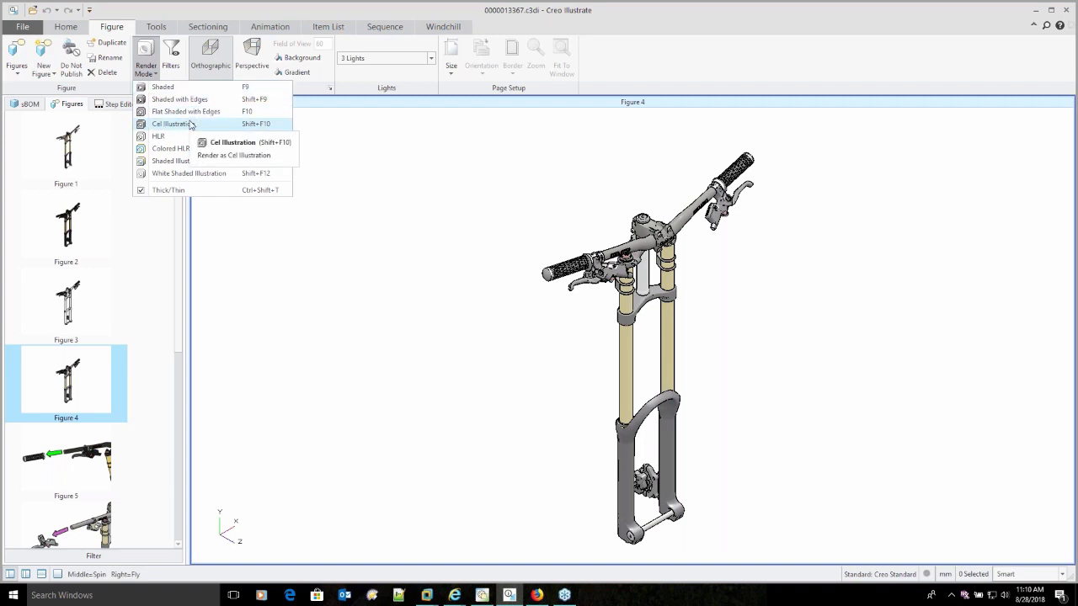
pyautogui.click(251, 275)
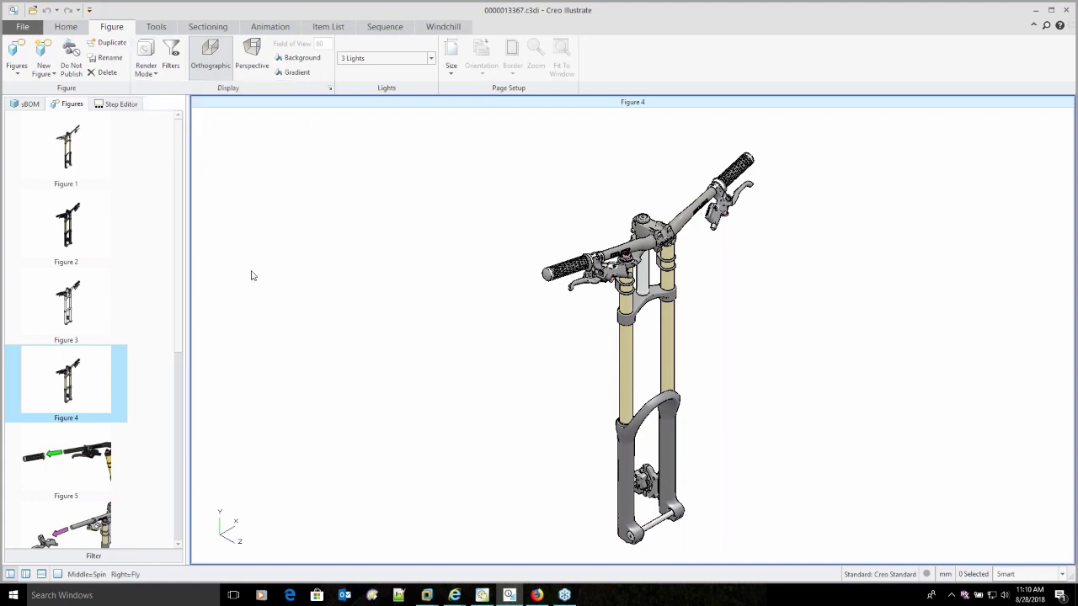
# Open Figure 5 and select the handlebar grip still mounted on the bar, locating it in the sBOM.
pyautogui.click(75, 463)
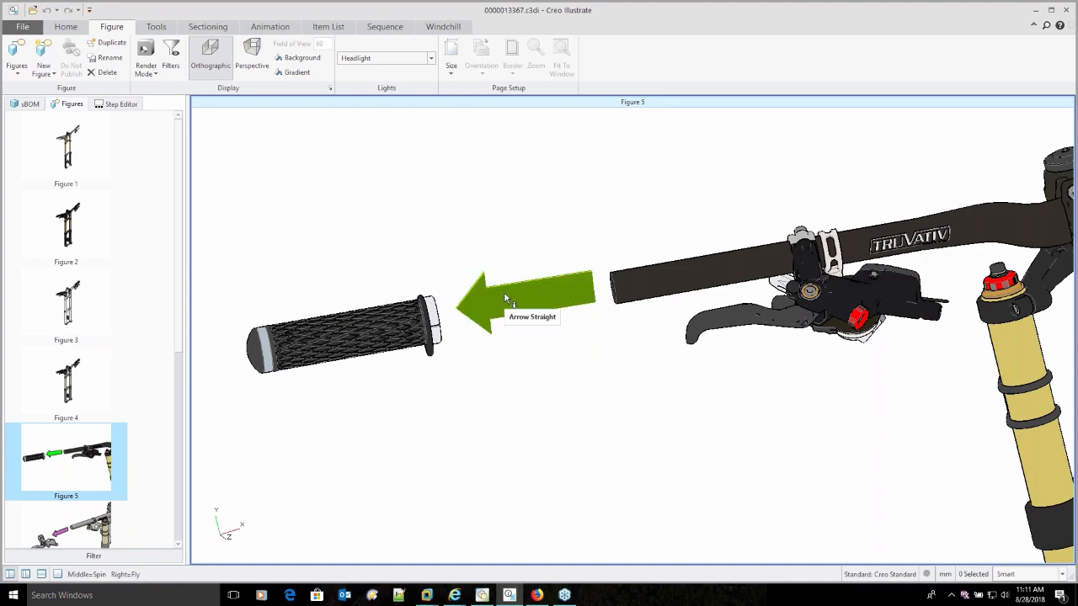
pyautogui.click(74, 28)
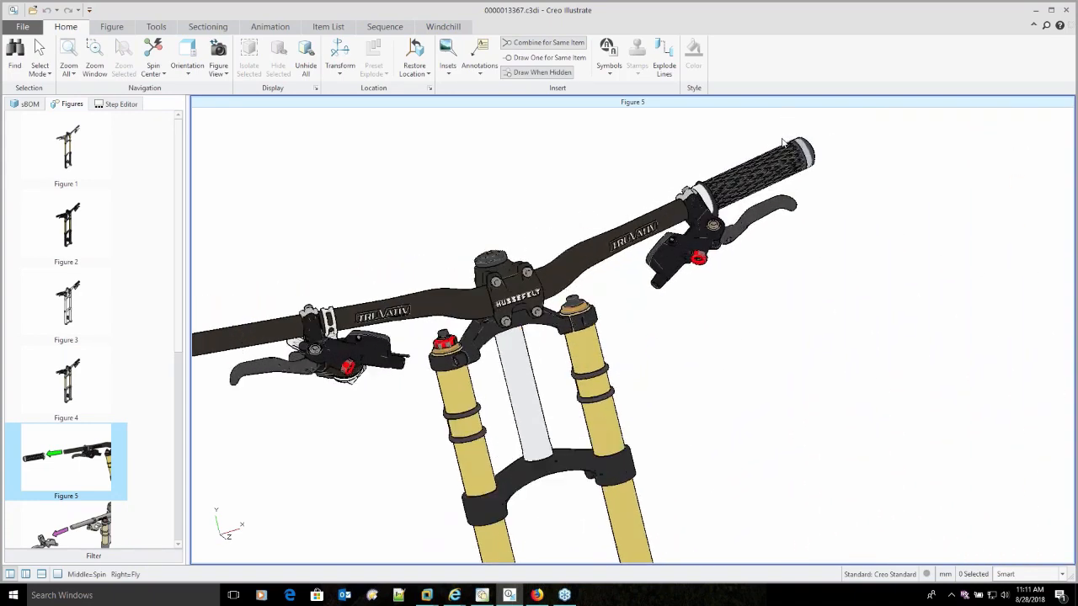
pyautogui.moveTo(857, 303); pyautogui.dragTo(885, 389, button='middle')
pyautogui.moveTo(757, 370); pyautogui.dragTo(615, 325, button='middle')
pyautogui.click(610, 318)
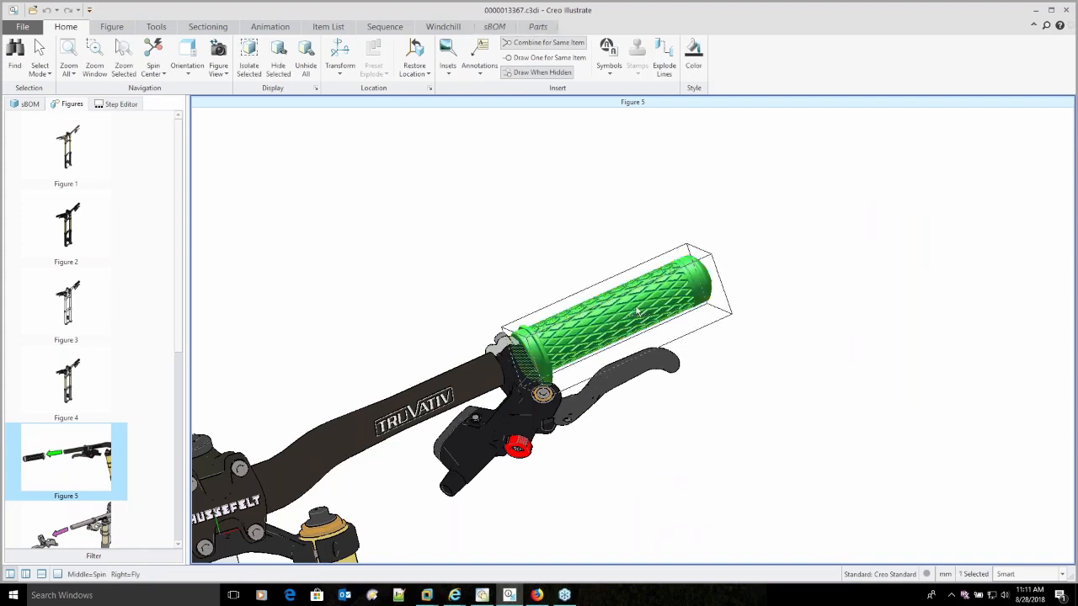
pyautogui.click(30, 104)
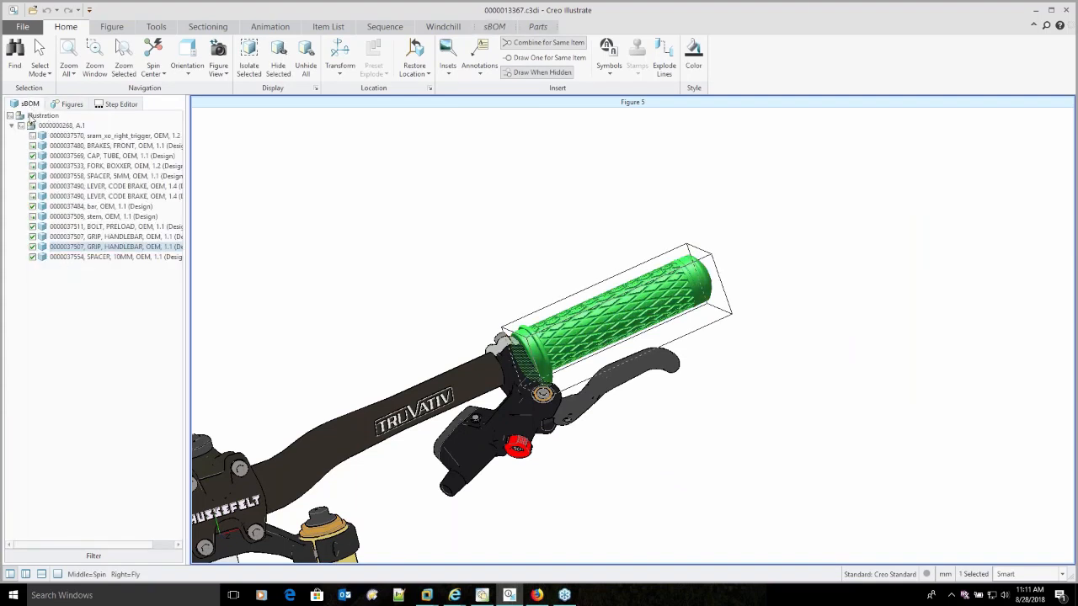
pyautogui.click(100, 247)
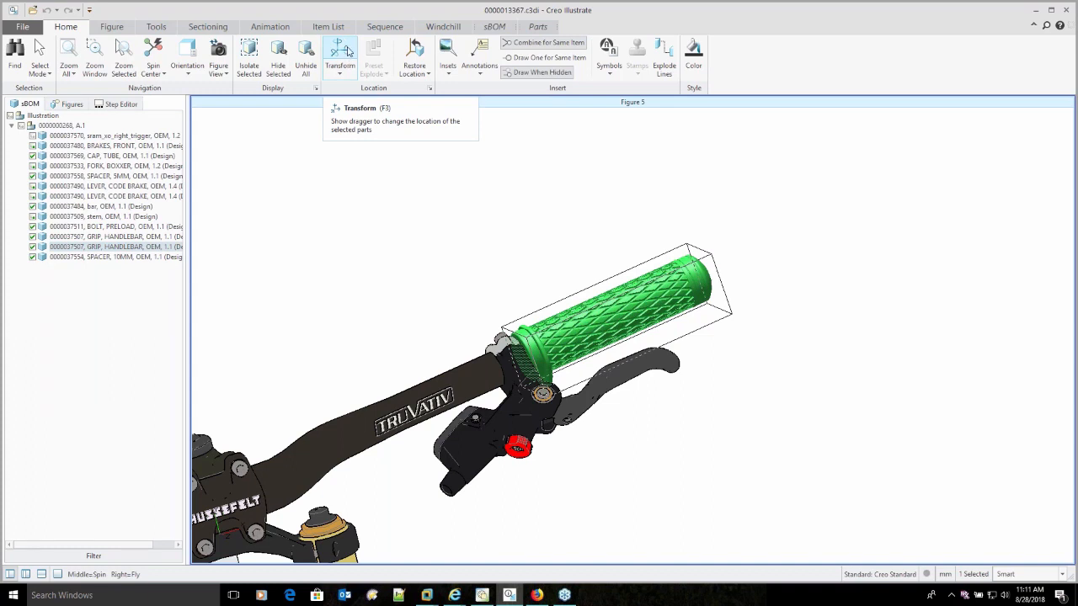
# Move the selected handlebar grip off the end of the bar with Transform, using an offset of -250 mm, and reselect the grip.
pyautogui.click(341, 71)
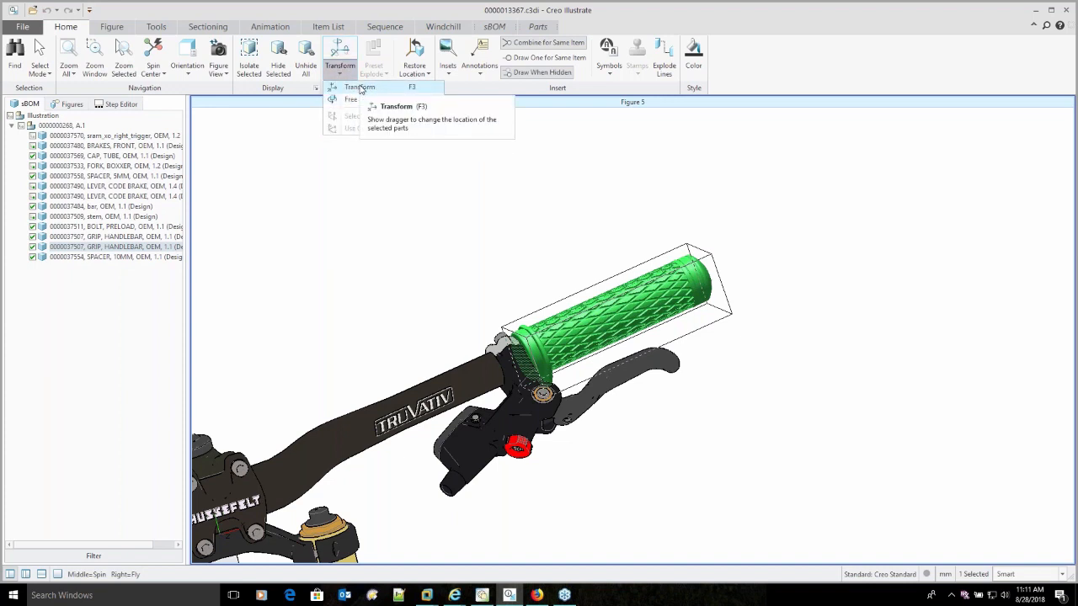
pyautogui.click(360, 88)
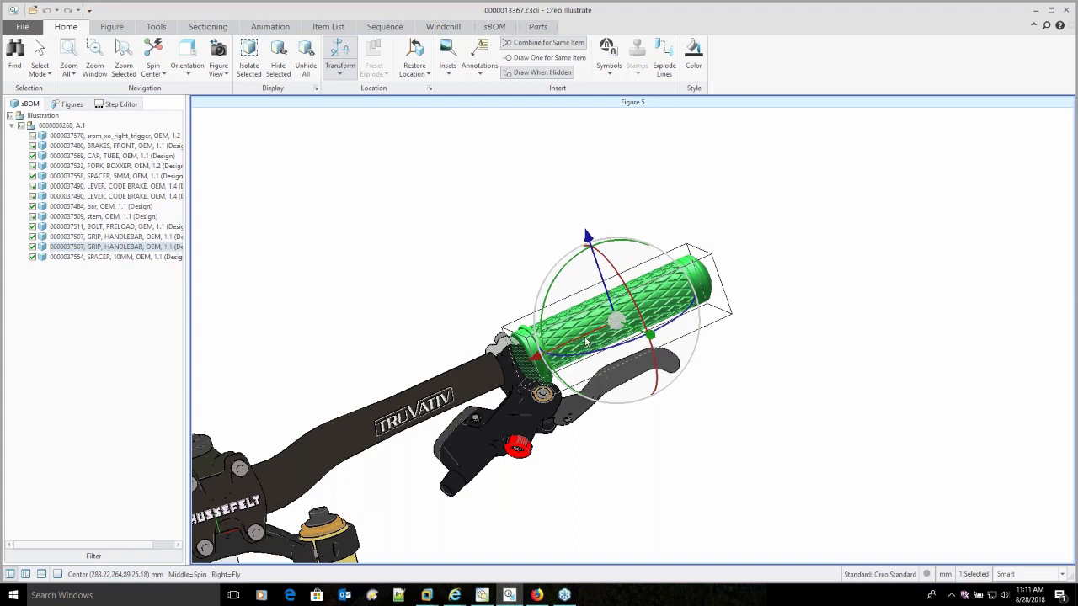
pyautogui.moveTo(579, 337); pyautogui.dragTo(838, 222)
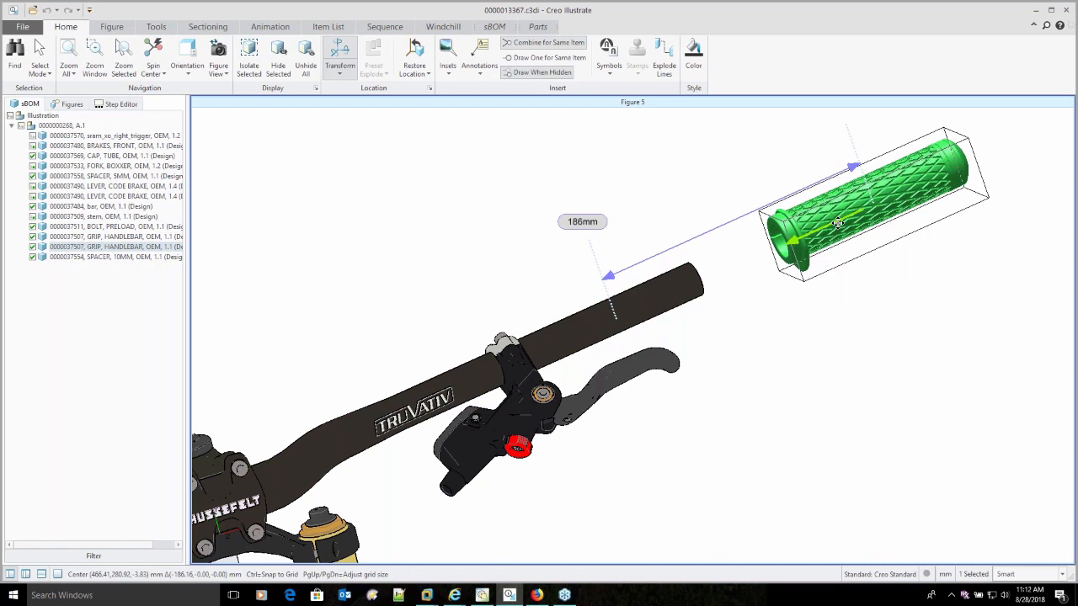
pyautogui.write('-250')
pyautogui.press('Return')
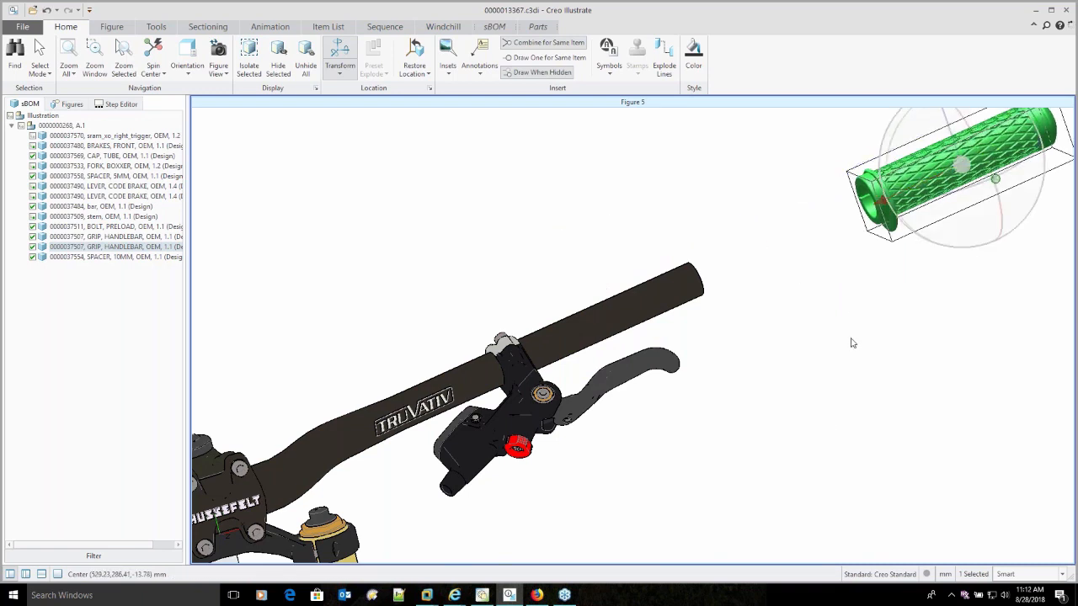
pyautogui.scroll(-2, 749, 409)
pyautogui.scroll(-1, 749, 409)
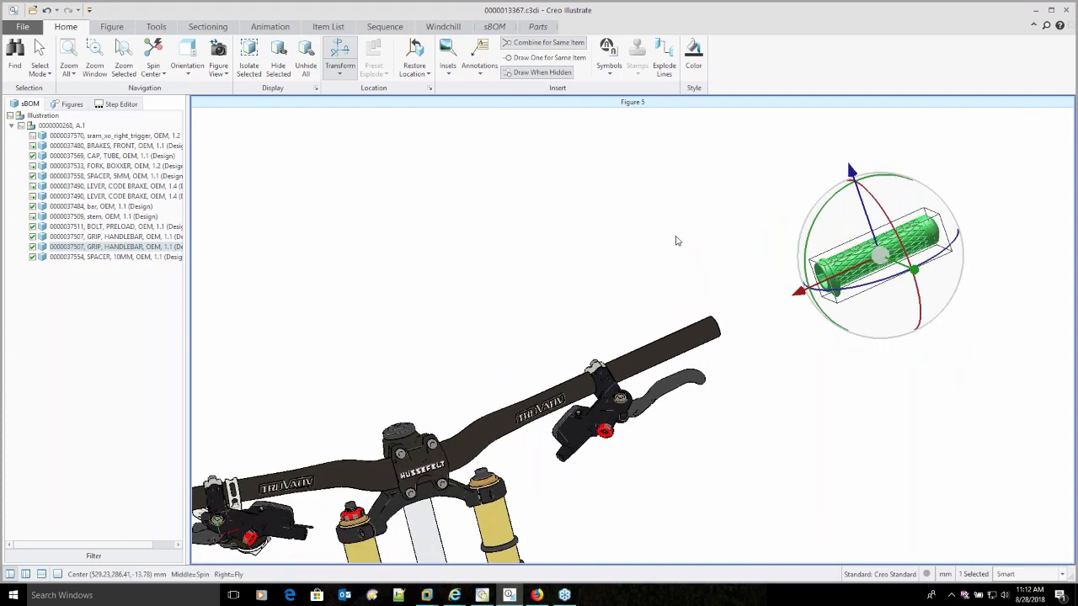
pyautogui.click(677, 240)
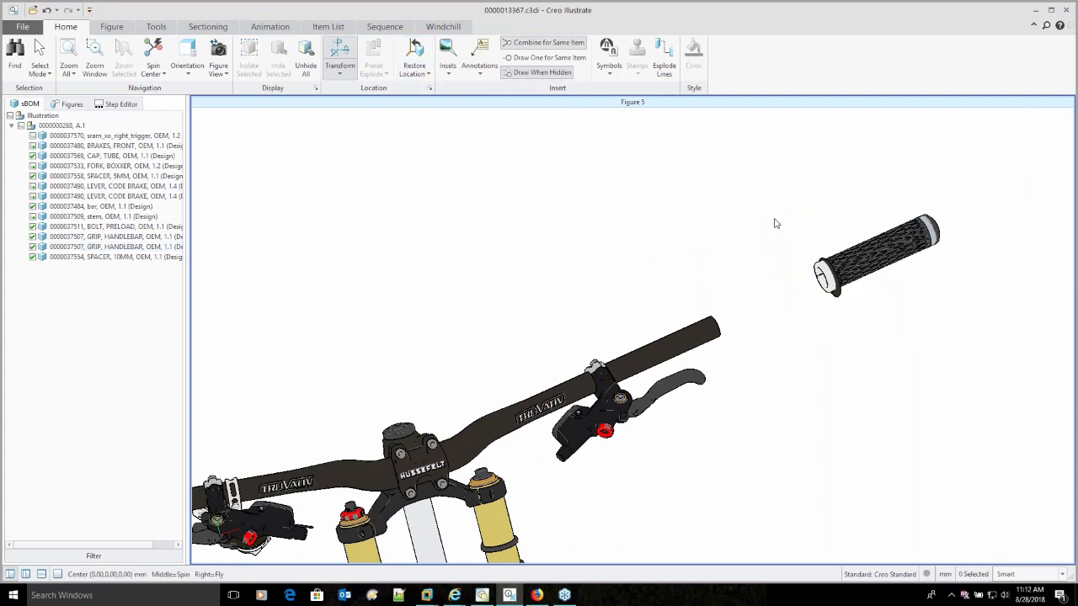
pyautogui.click(884, 248)
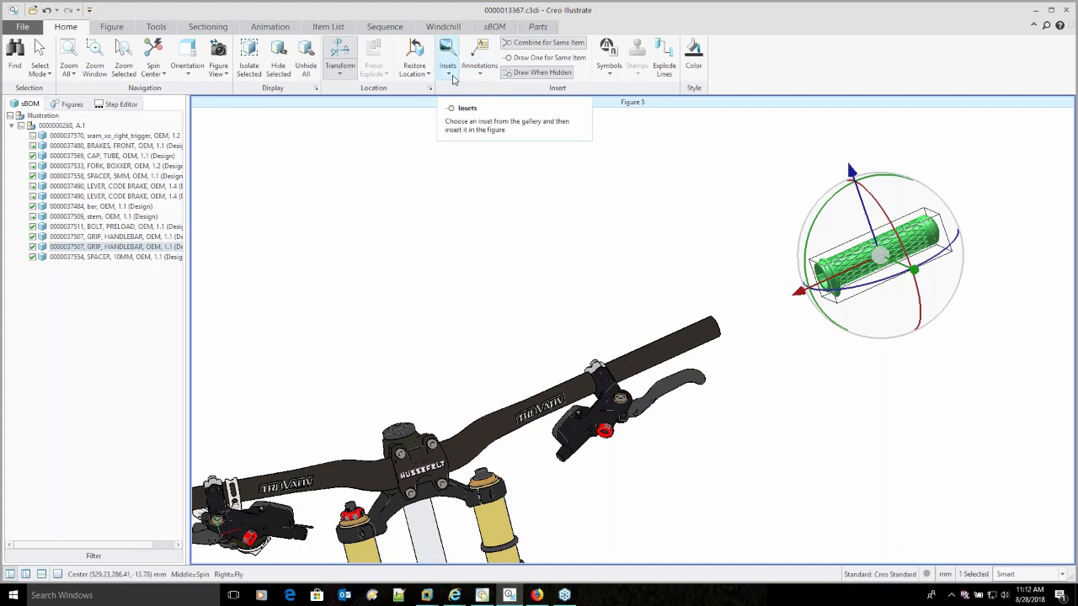
# Restore the selected handlebar grip to its sBOM location, undo the restore, and clear the selection.
pyautogui.click(413, 71)
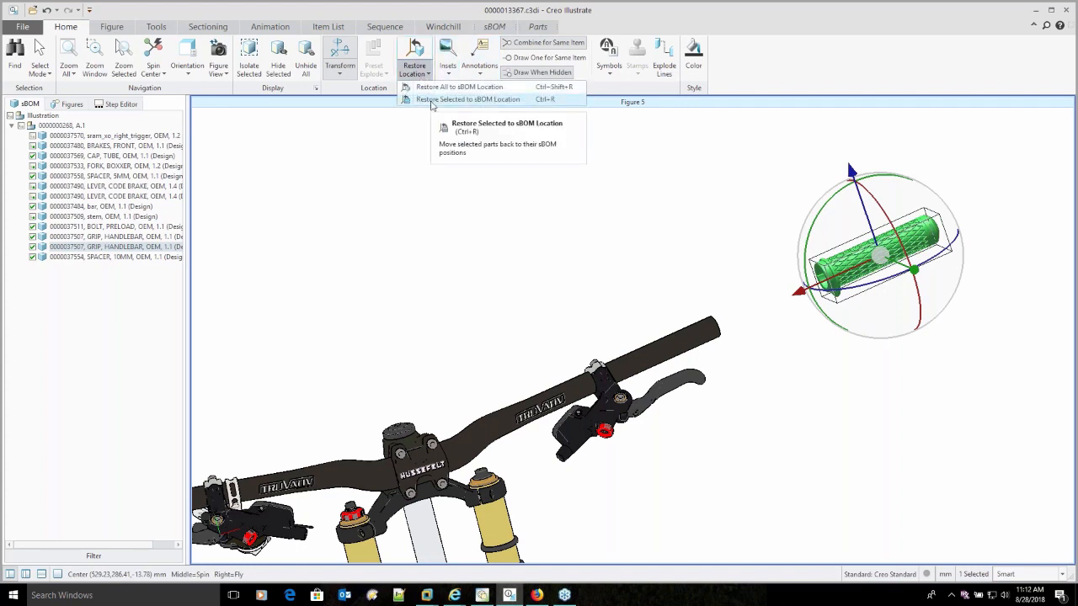
pyautogui.click(431, 101)
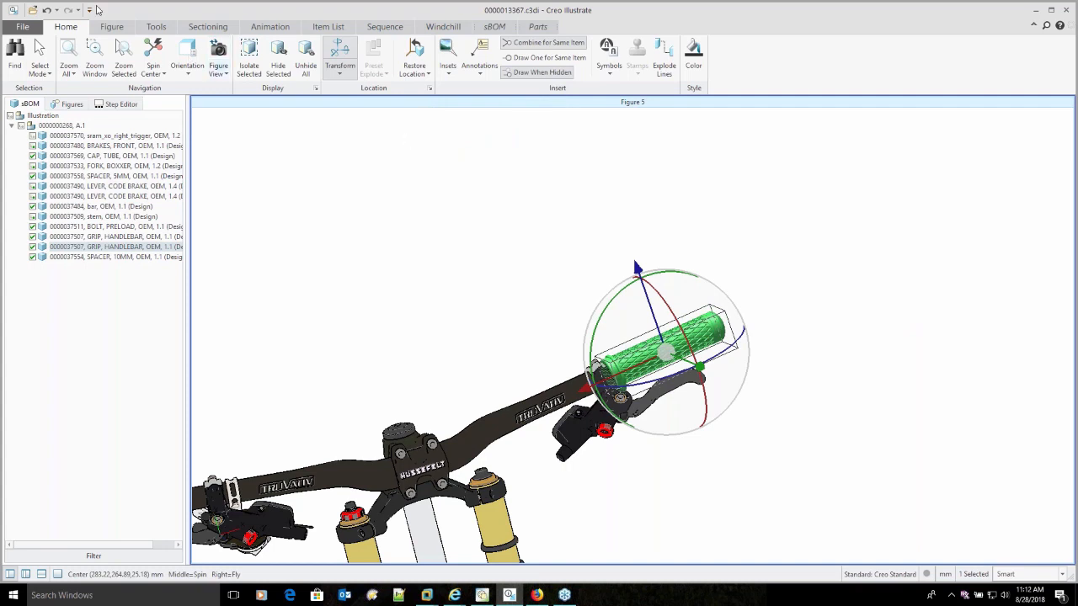
pyautogui.click(47, 10)
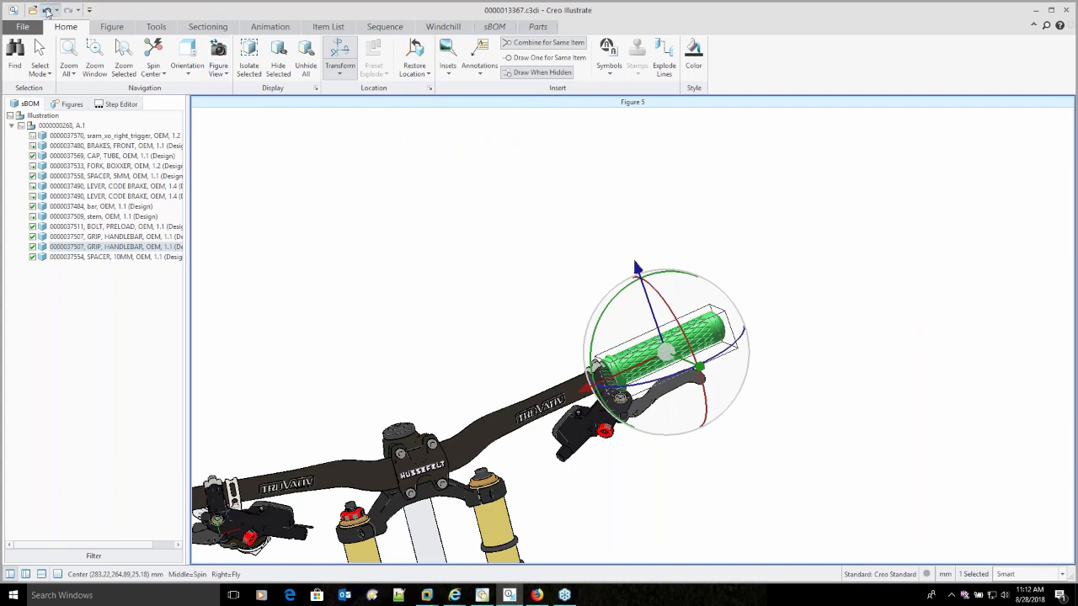
pyautogui.click(548, 229)
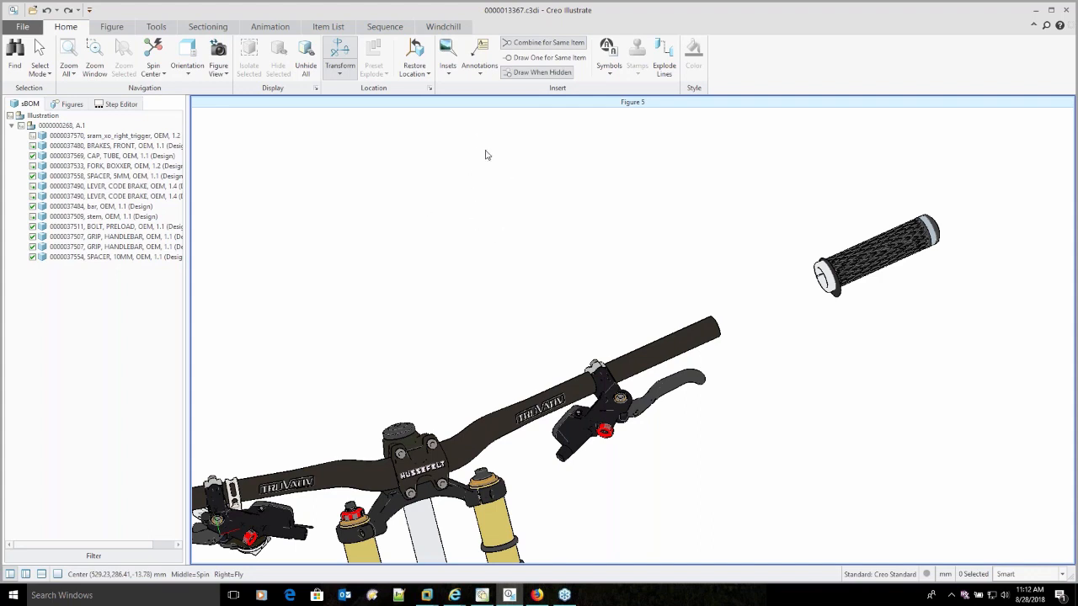
# Insert the Arrow Straight symbol in the space between the bare handlebar end and the exploded grip.
pyautogui.click(609, 73)
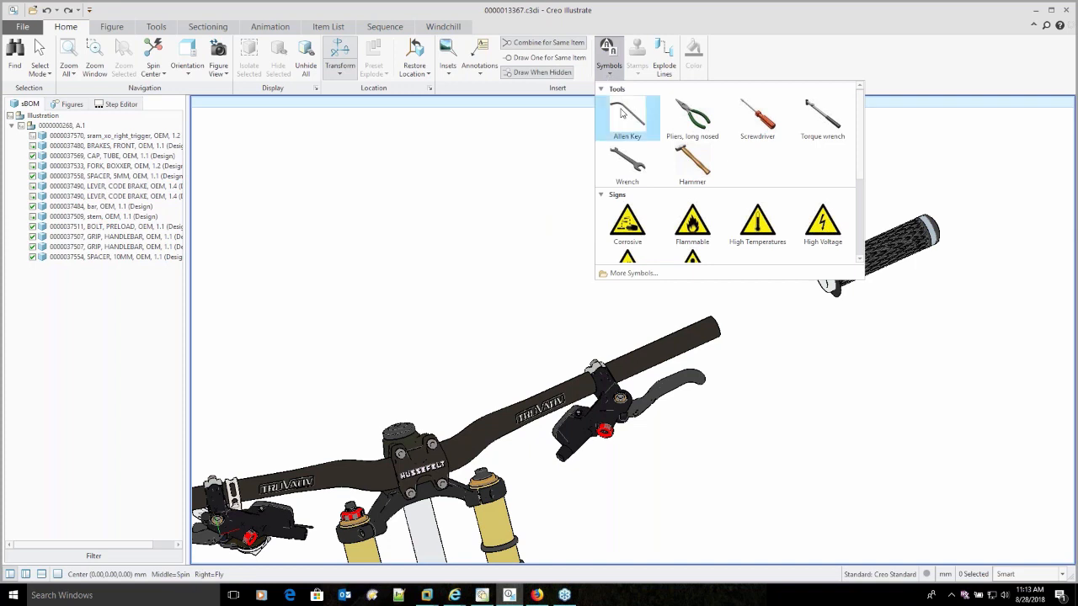
pyautogui.scroll(-3, 861, 133)
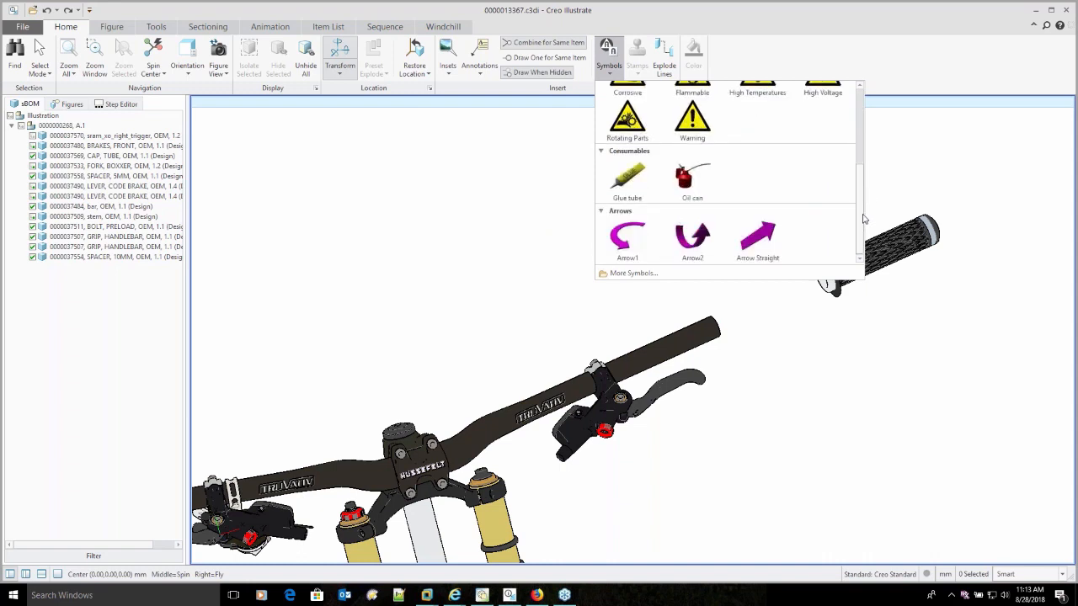
pyautogui.click(760, 241)
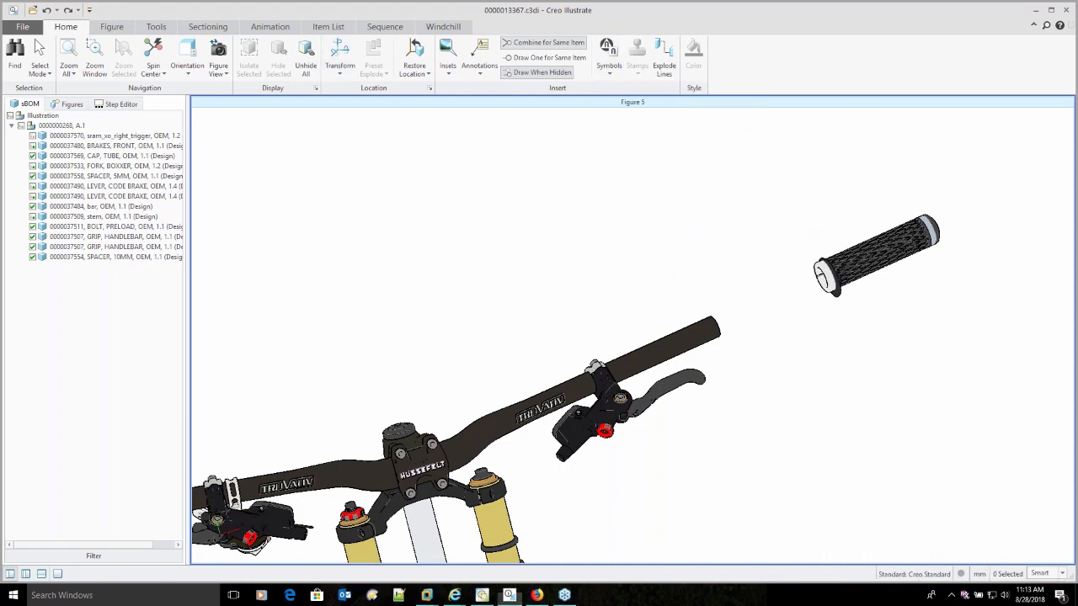
pyautogui.click(753, 288)
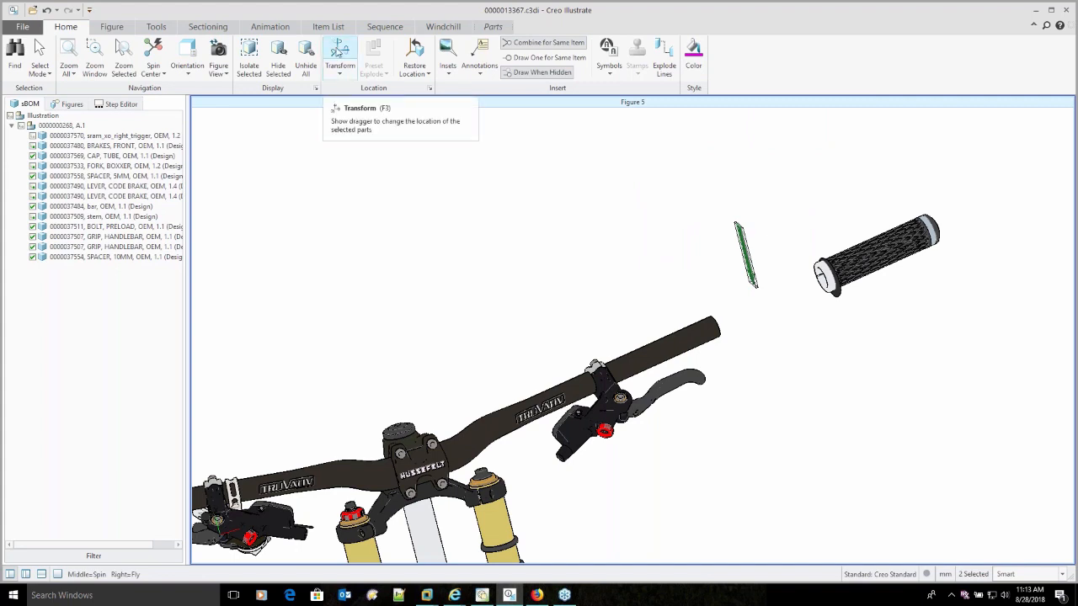
# Rotate the arrow symbol with Free Rotation so it lies parallel to the bar and points toward the exploded grip.
pyautogui.click(340, 74)
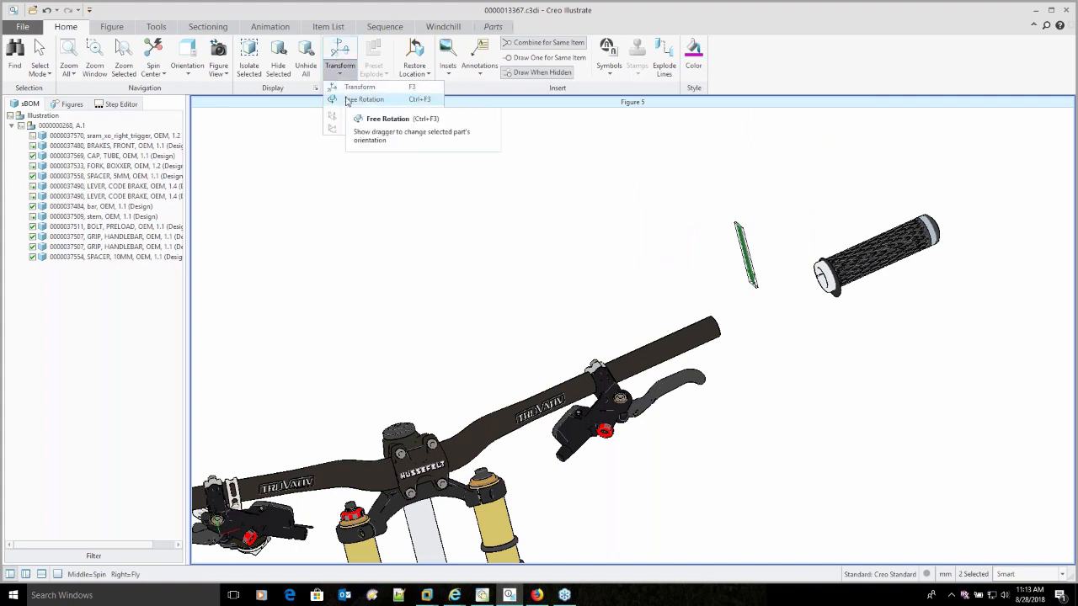
pyautogui.click(346, 101)
pyautogui.moveTo(786, 260); pyautogui.dragTo(751, 273)
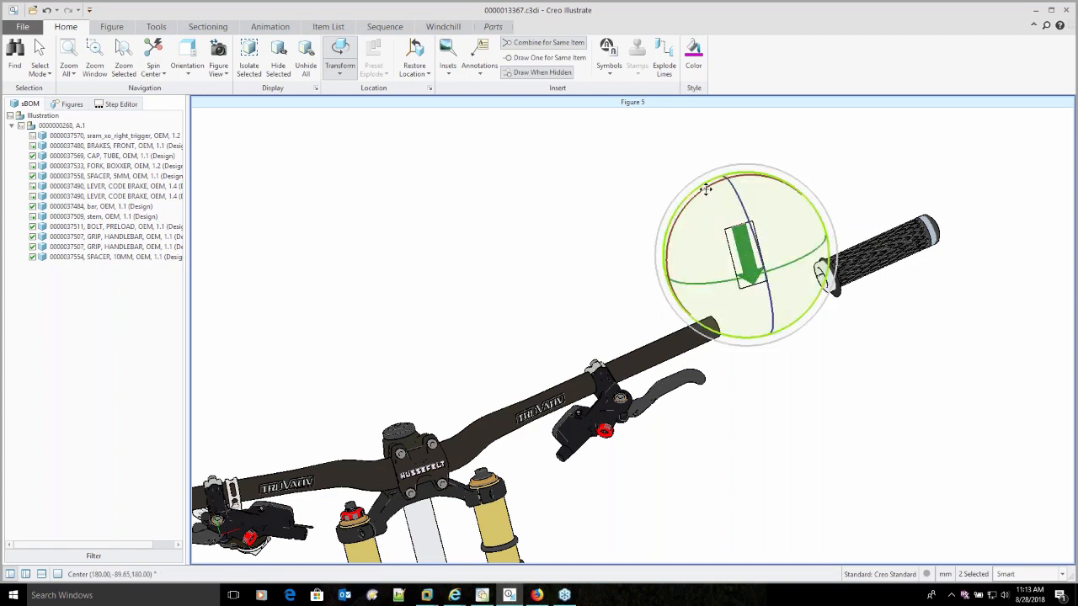
pyautogui.moveTo(682, 211); pyautogui.dragTo(748, 174)
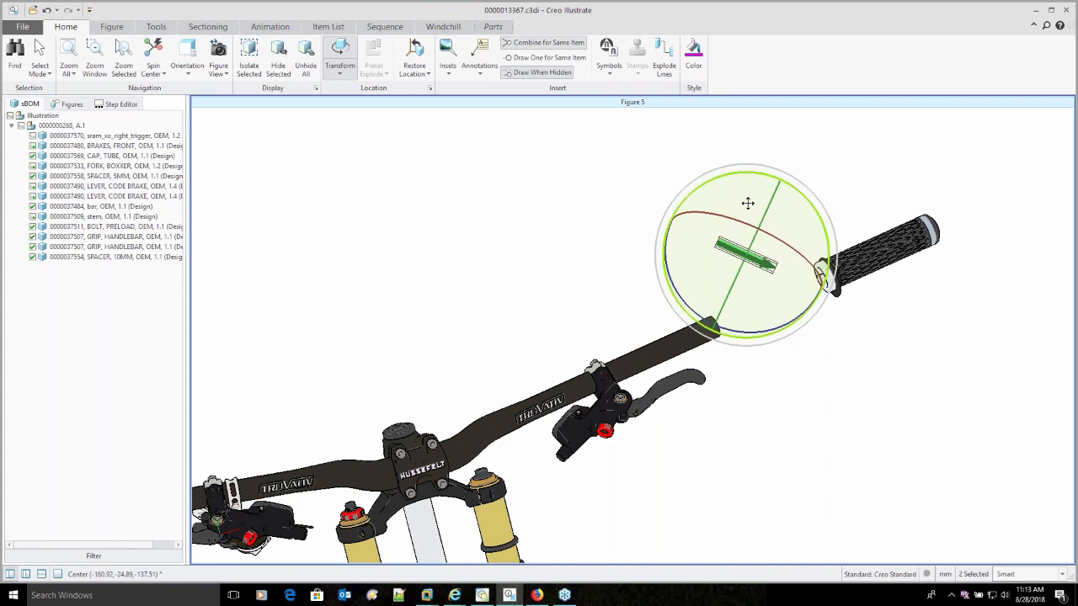
pyautogui.moveTo(751, 225); pyautogui.dragTo(722, 187)
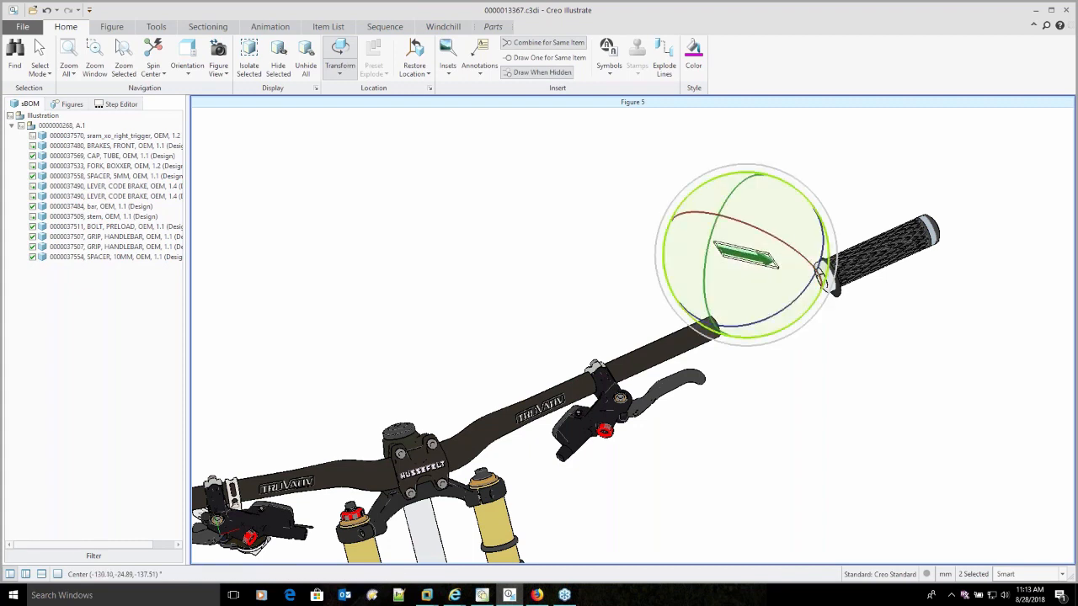
pyautogui.moveTo(797, 298); pyautogui.dragTo(783, 240)
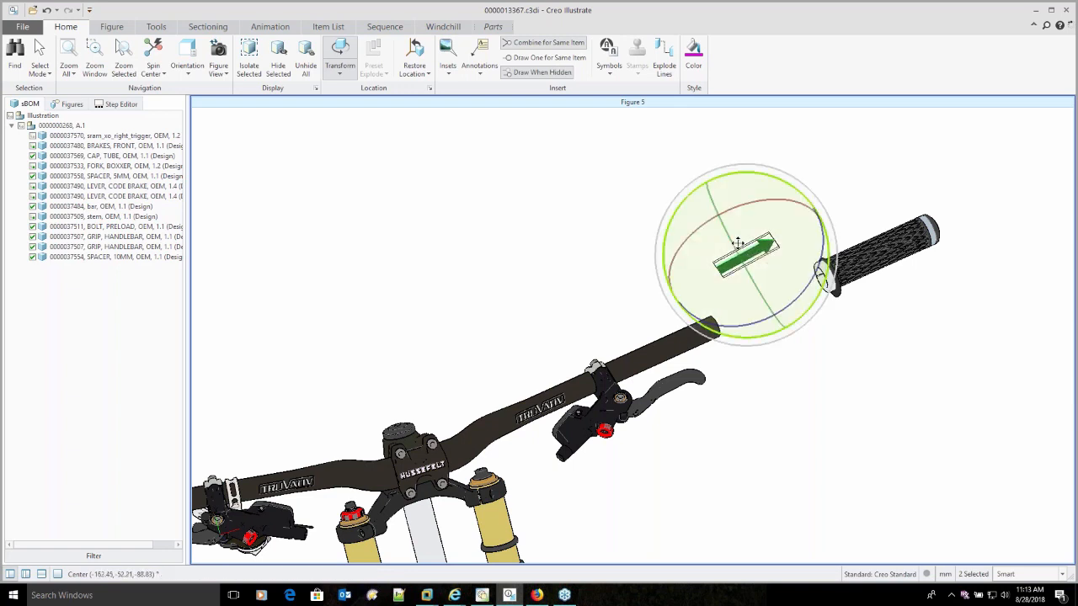
pyautogui.moveTo(714, 205); pyautogui.dragTo(735, 262)
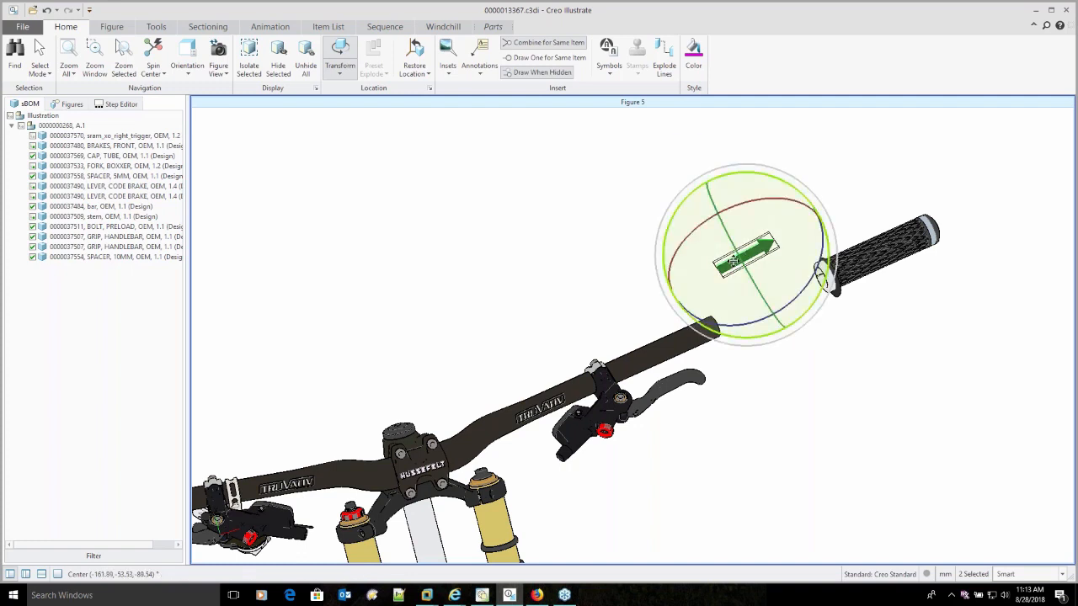
# Move the arrow with Transform into the gap between the handlebar end and the grip, and reselect it.
pyautogui.click(352, 56)
pyautogui.click(817, 473)
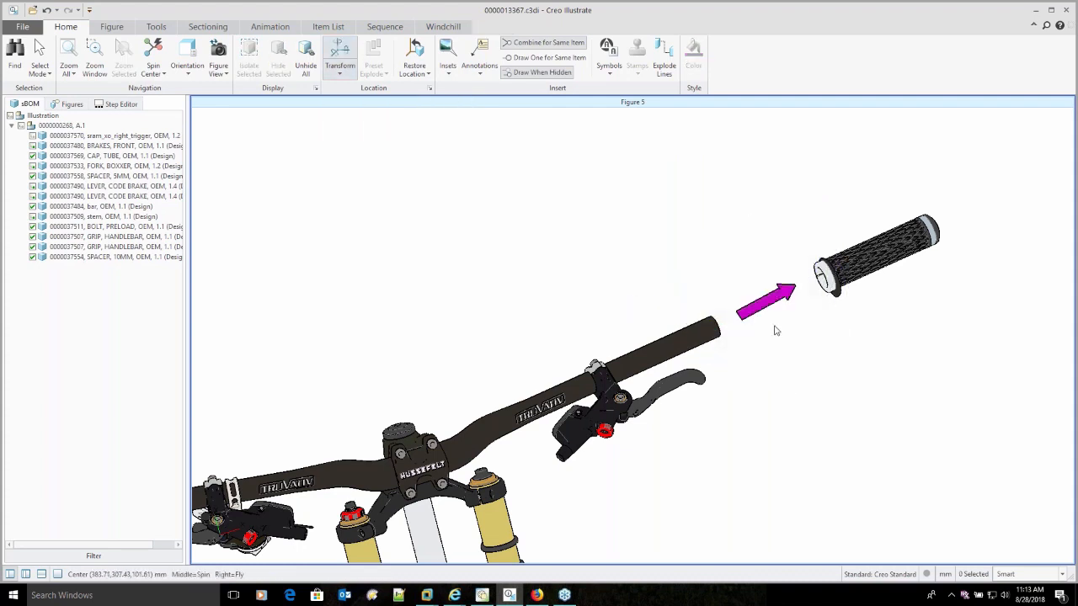
pyautogui.click(779, 300)
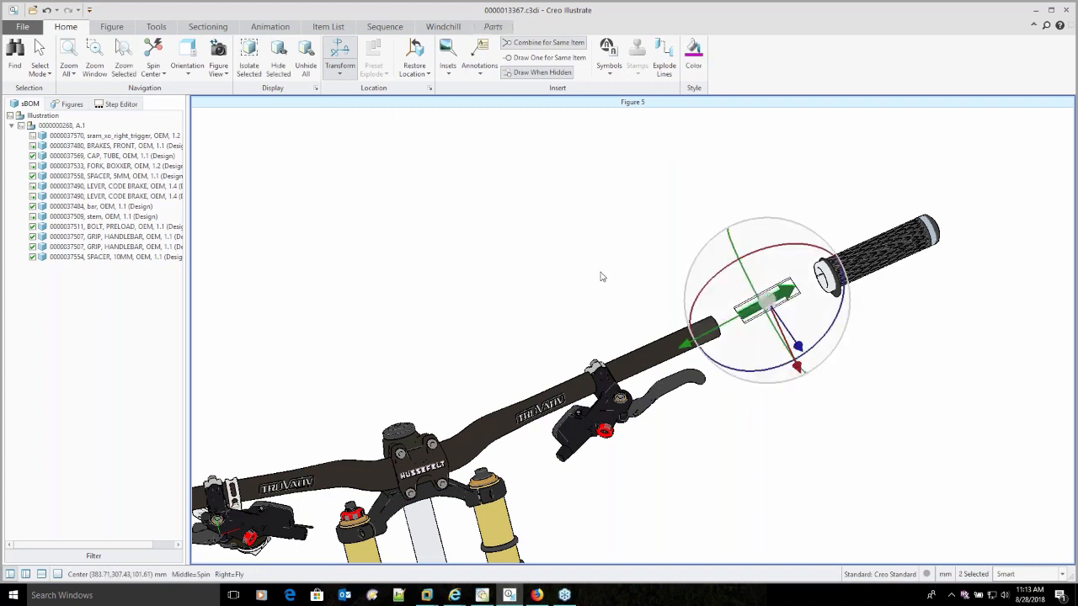
pyautogui.rightClick(599, 272)
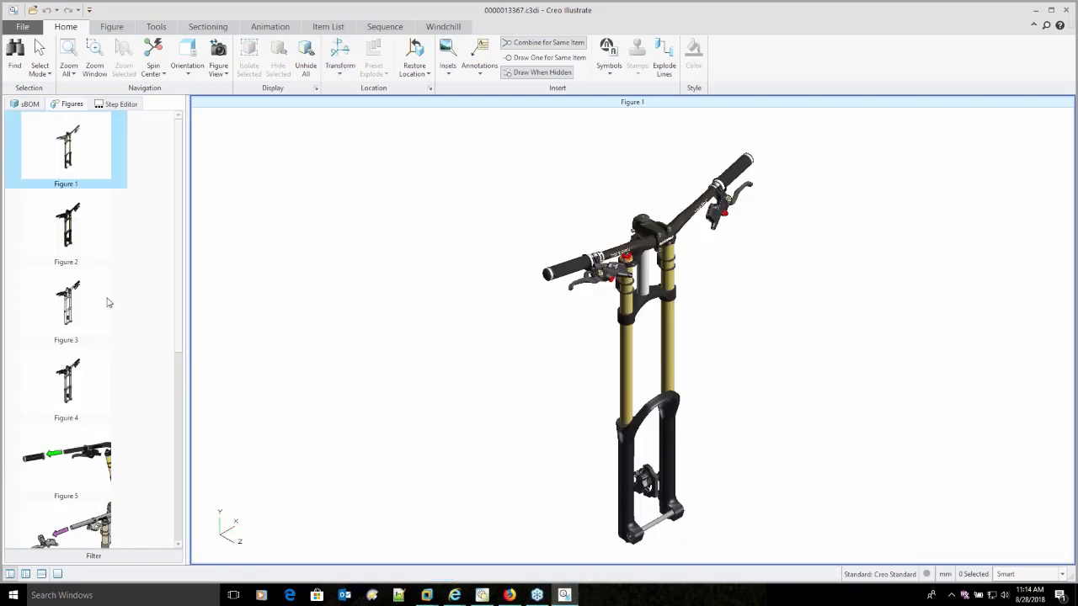
# Display Figures 5, 6, 7 and 8 in turn to examine their exploded parts, arrows and inset.
pyautogui.click(61, 473)
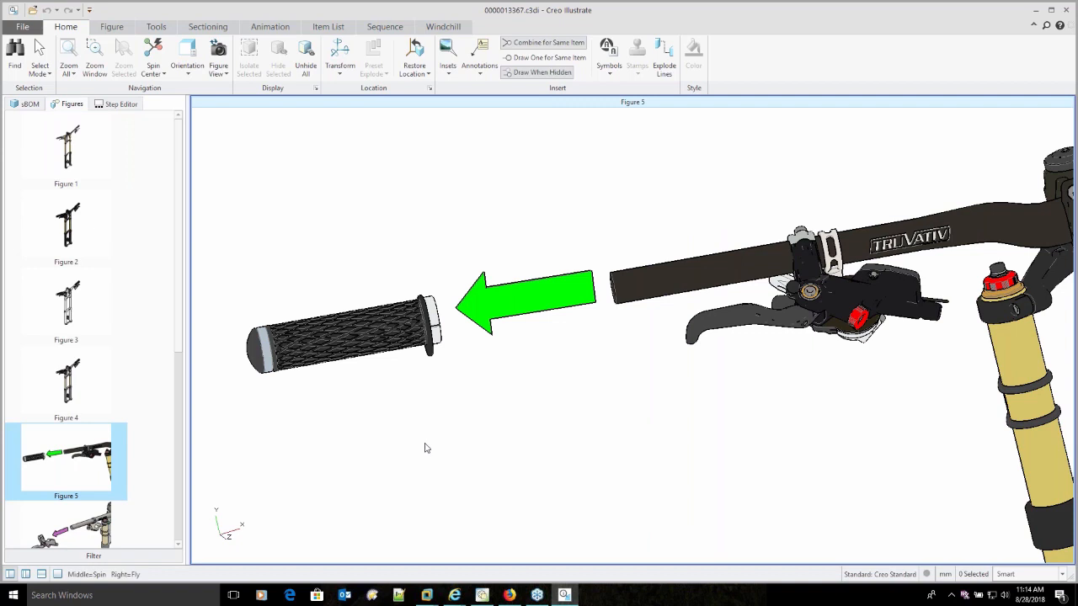
pyautogui.scroll(-3, 425, 448)
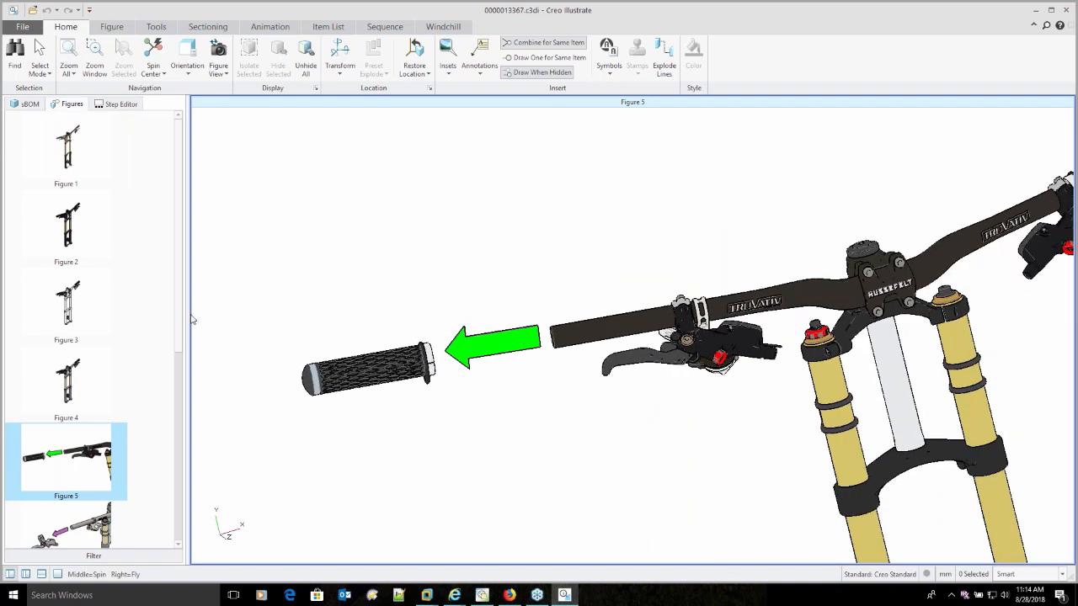
pyautogui.scroll(-1, 179, 303)
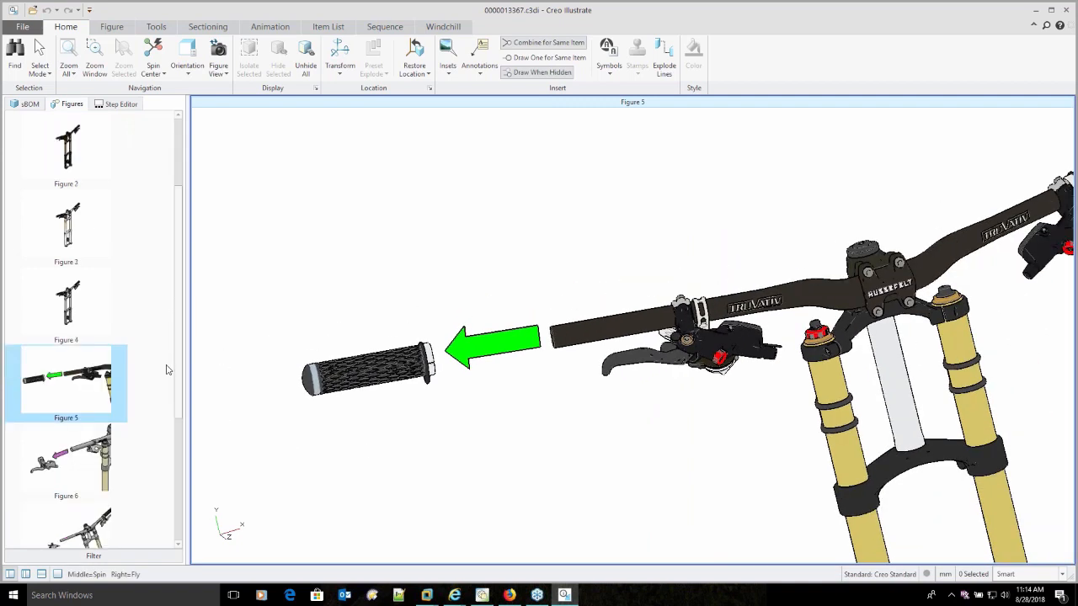
pyautogui.click(71, 457)
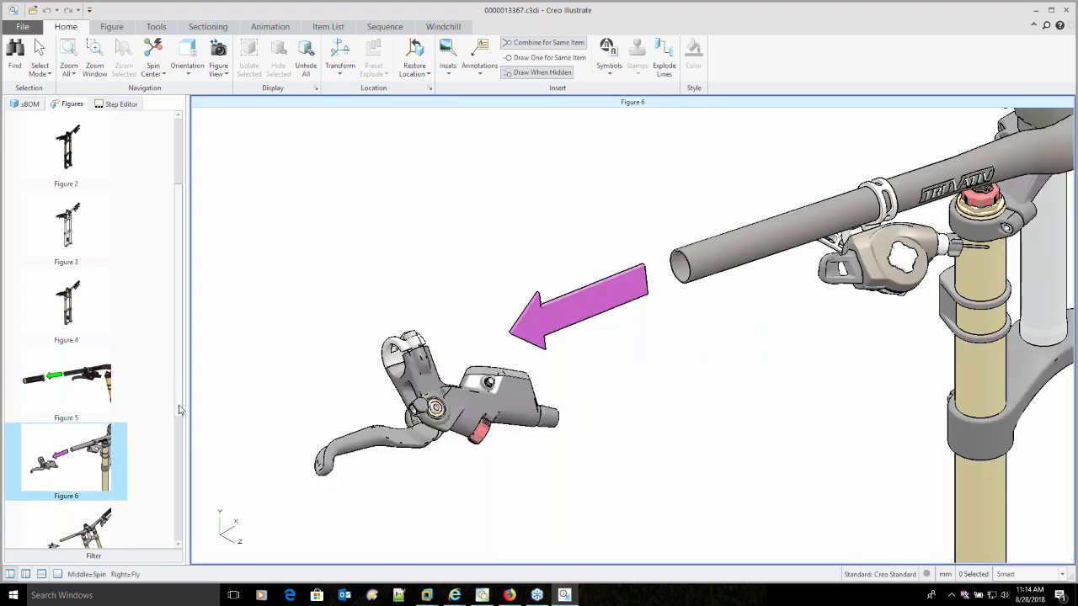
pyautogui.scroll(-1, 179, 408)
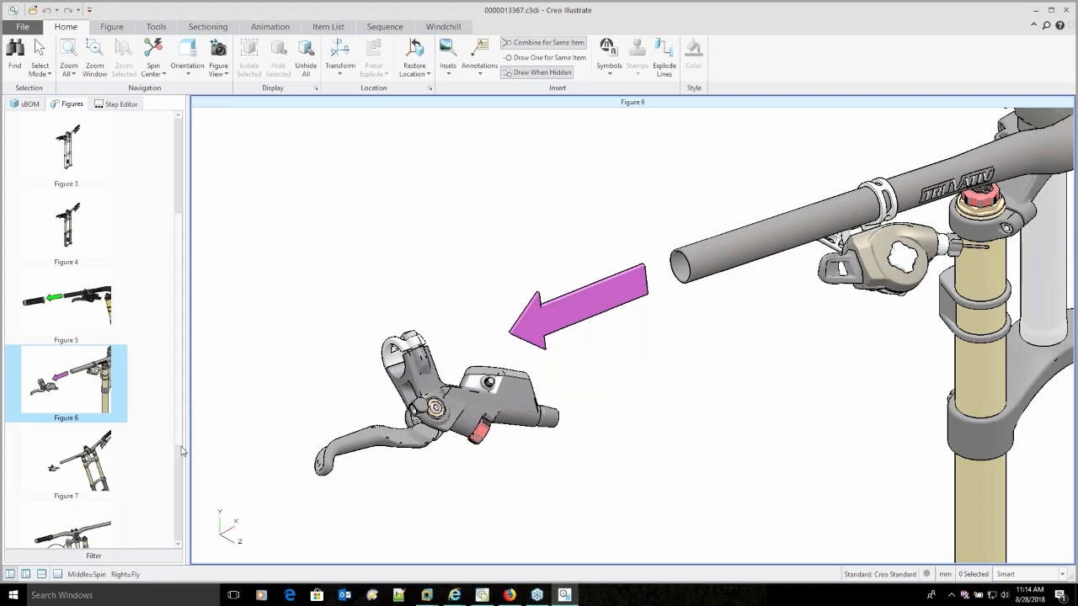
pyautogui.click(78, 447)
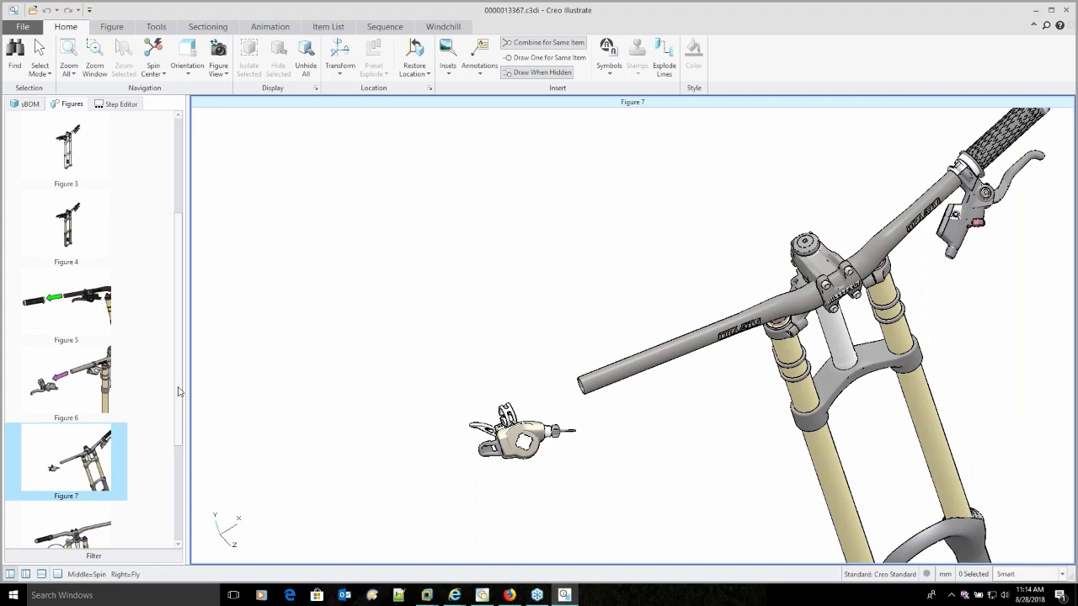
pyautogui.scroll(-1, 180, 394)
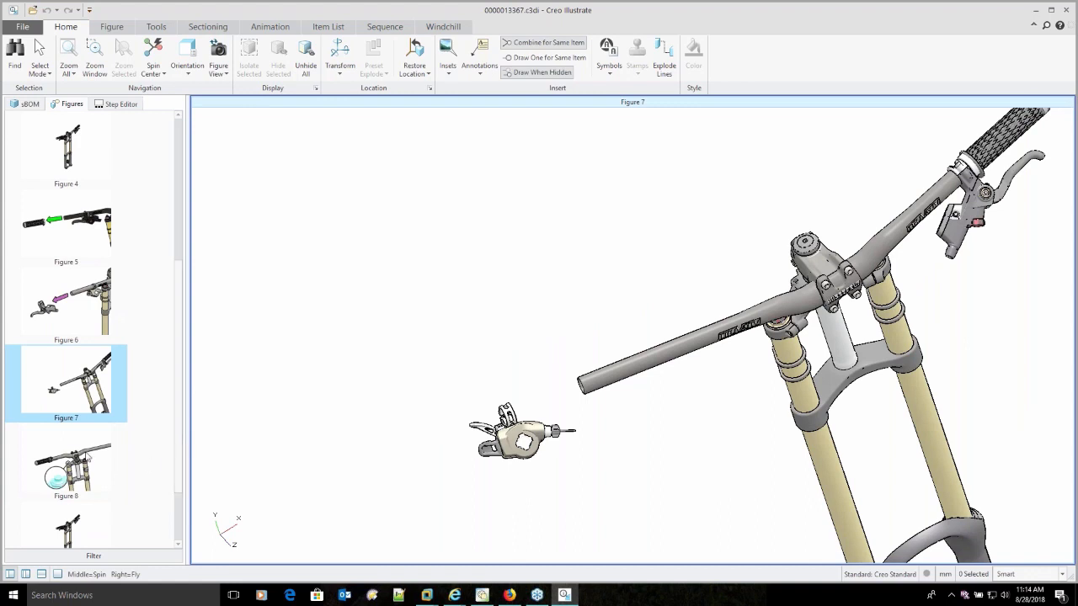
pyautogui.click(85, 457)
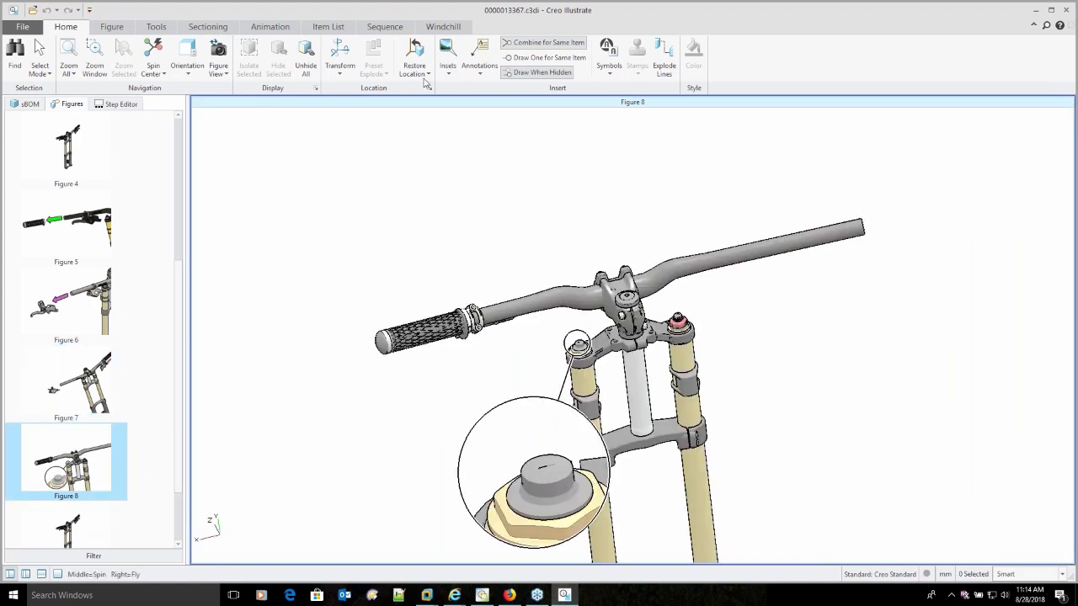
# Add an Inset A magnifying the red knob on the fork leg in Figure 8, placed beside the fork, and delete it.
pyautogui.click(449, 76)
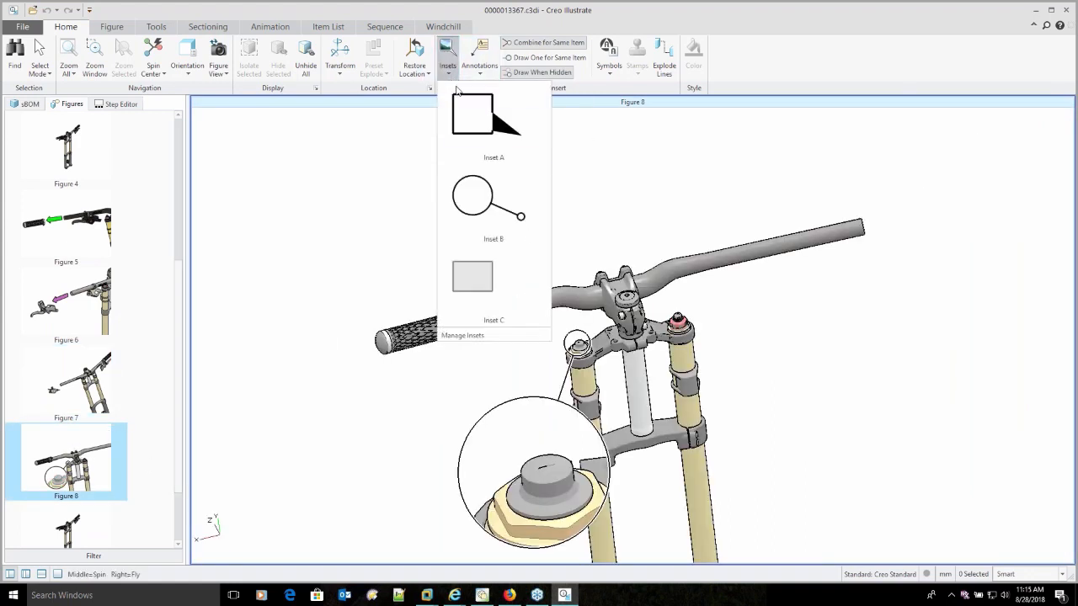
pyautogui.click(485, 122)
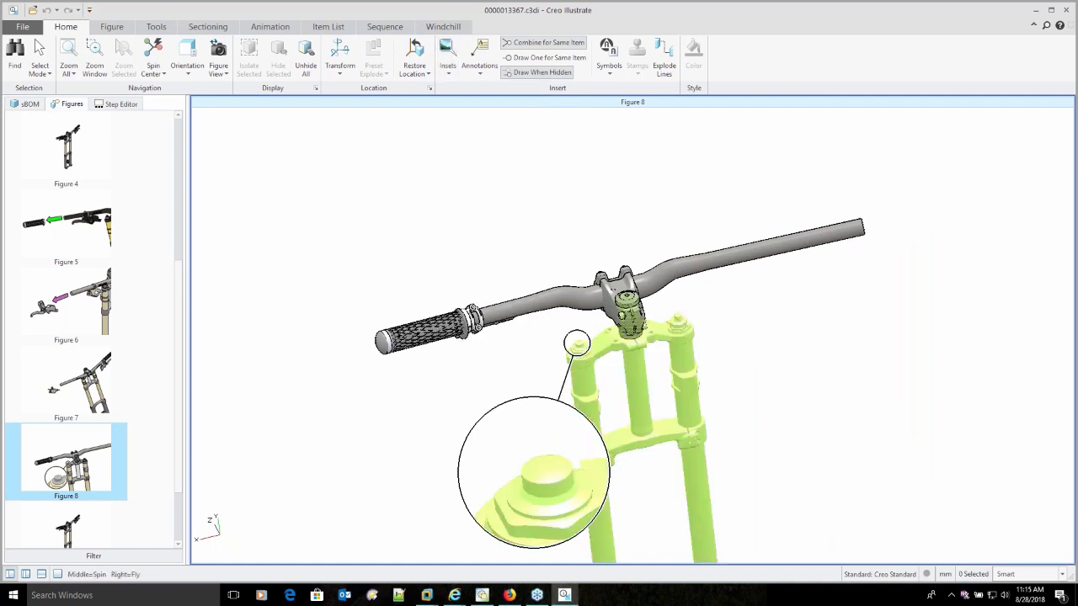
pyautogui.click(449, 53)
pyautogui.click(478, 125)
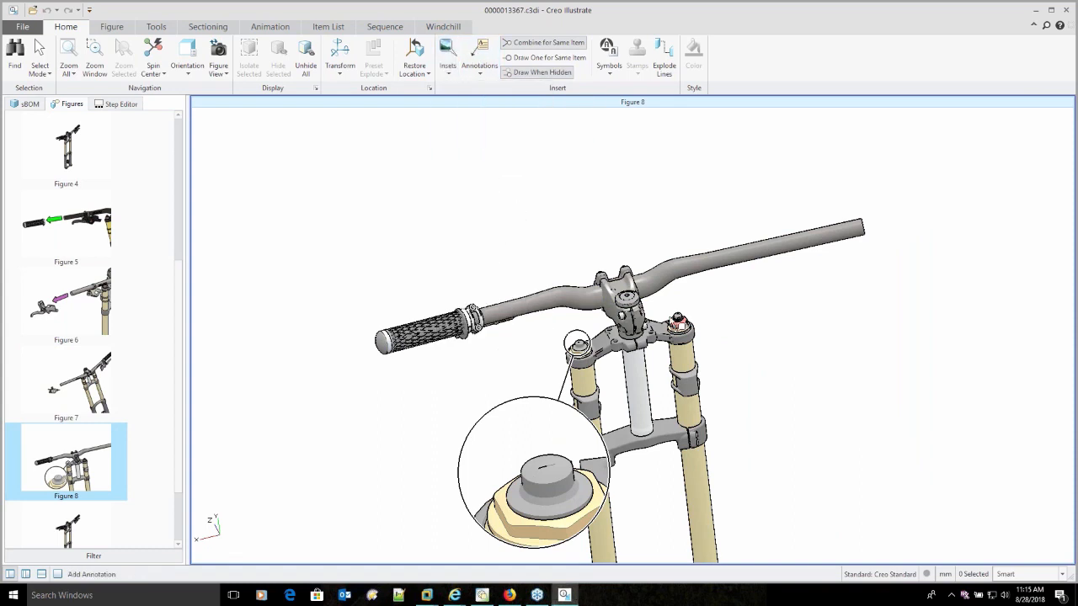
pyautogui.click(688, 327)
pyautogui.click(907, 358)
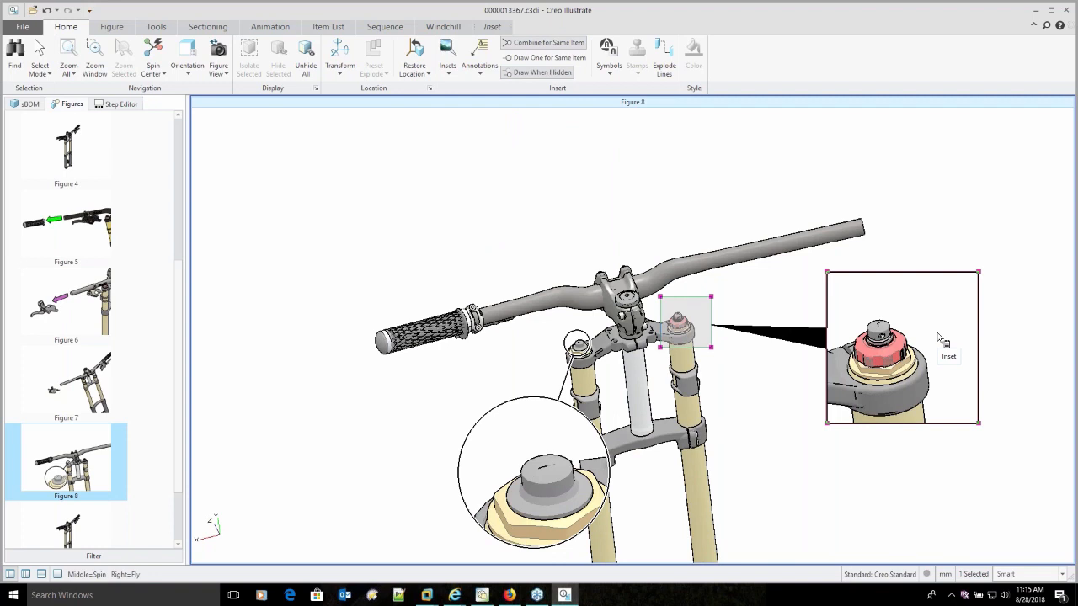
pyautogui.press('Delete')
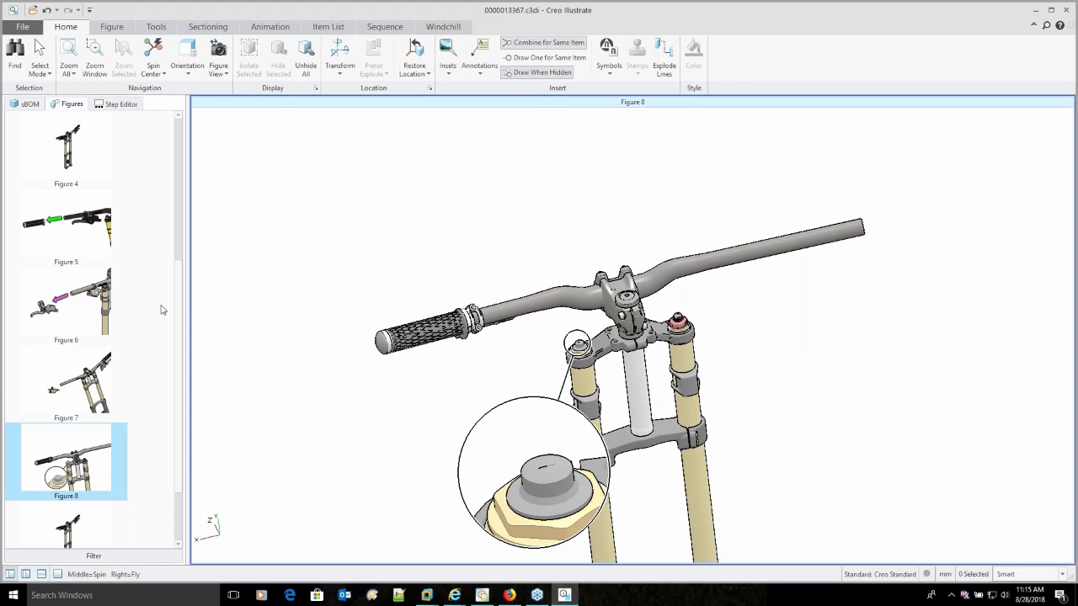
# Open Figure 9 and turn on advanced animation editing with its keyframe timeline, rotating the handlebar assembly to face forward.
pyautogui.scroll(-1, 178, 271)
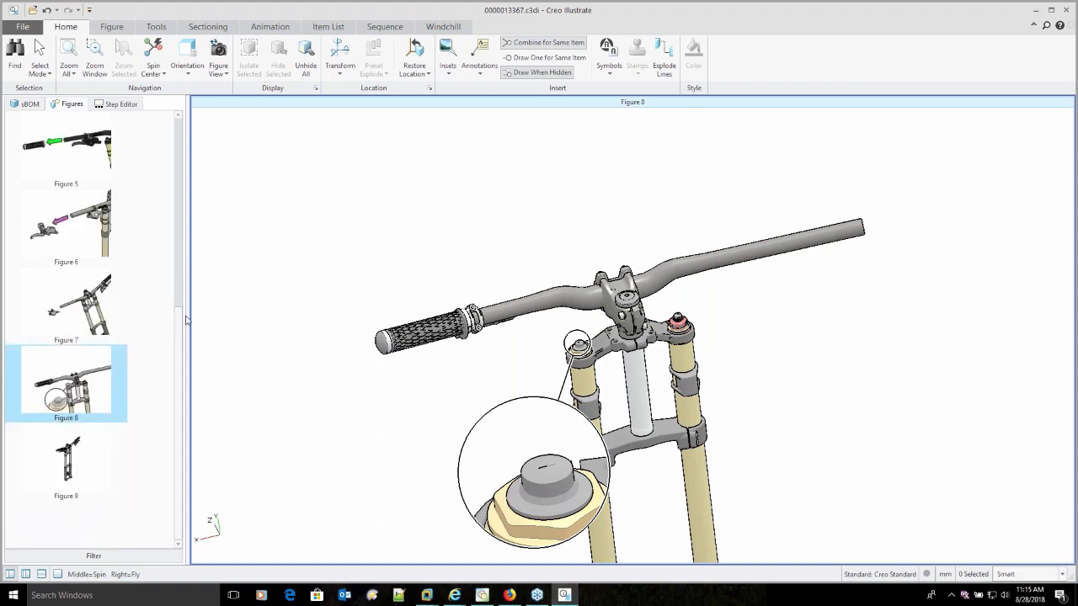
pyautogui.click(74, 475)
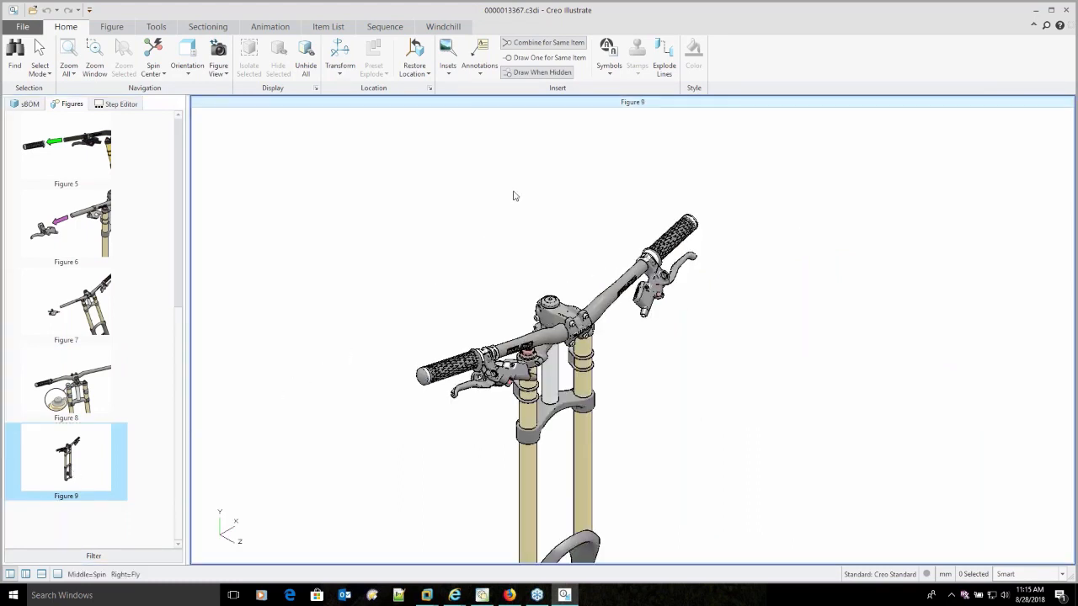
pyautogui.click(384, 27)
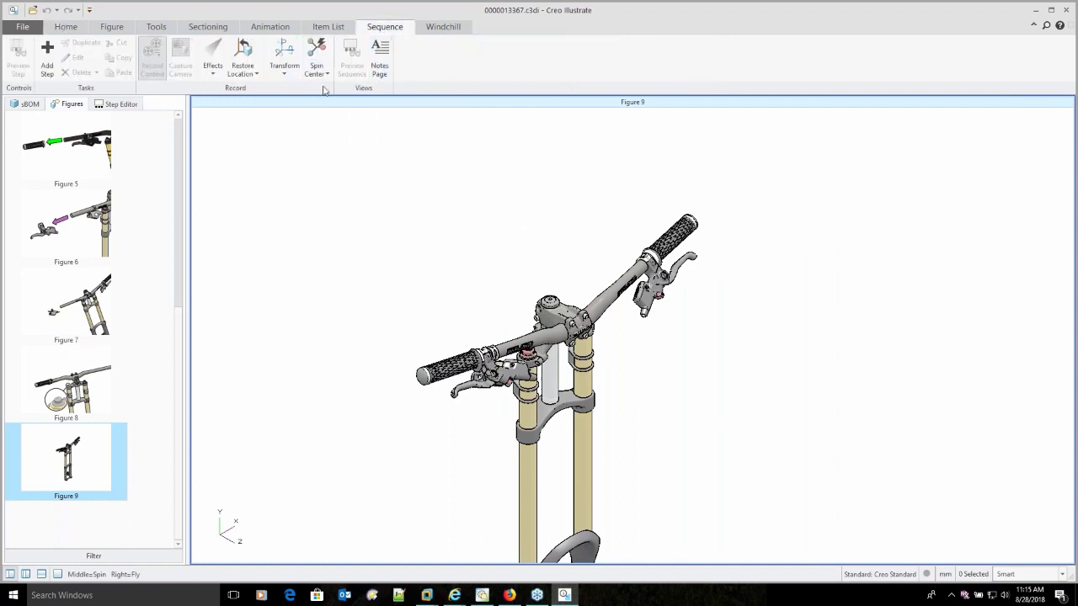
pyautogui.click(271, 29)
pyautogui.click(196, 59)
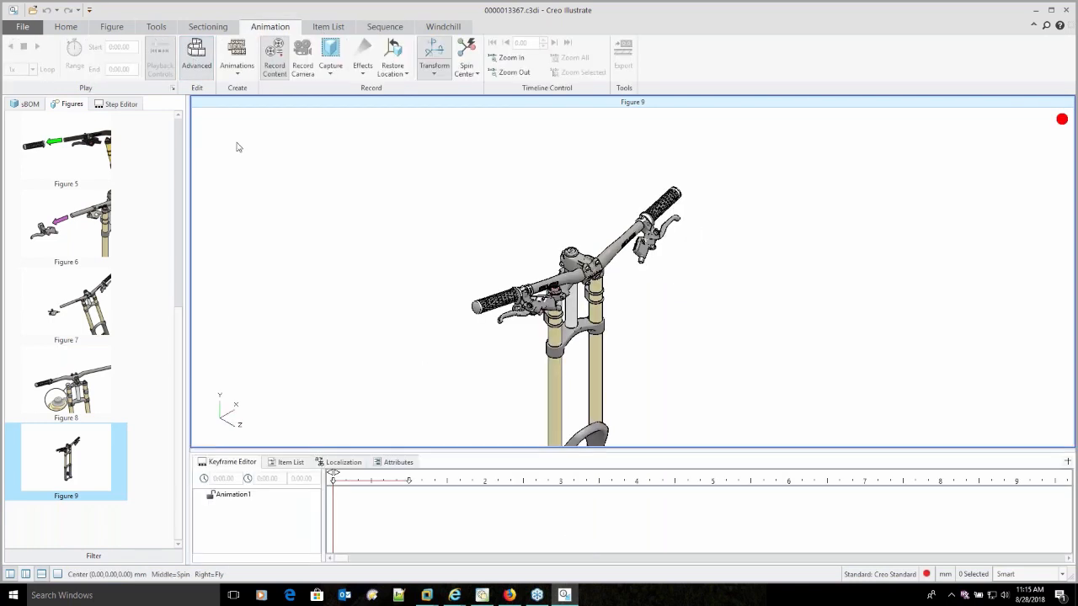
pyautogui.moveTo(628, 327); pyautogui.dragTo(555, 309, button='middle')
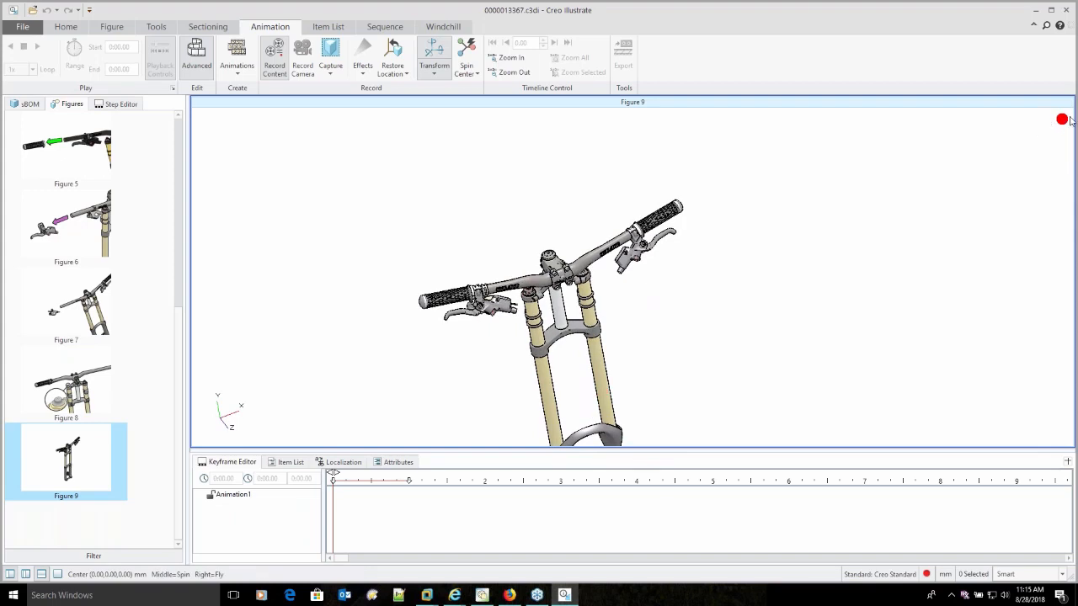
# Try recording a keyframe that moves the left grip -250 mm along the handlebar axis, and select the right grip.
pyautogui.scroll(2, 441, 299)
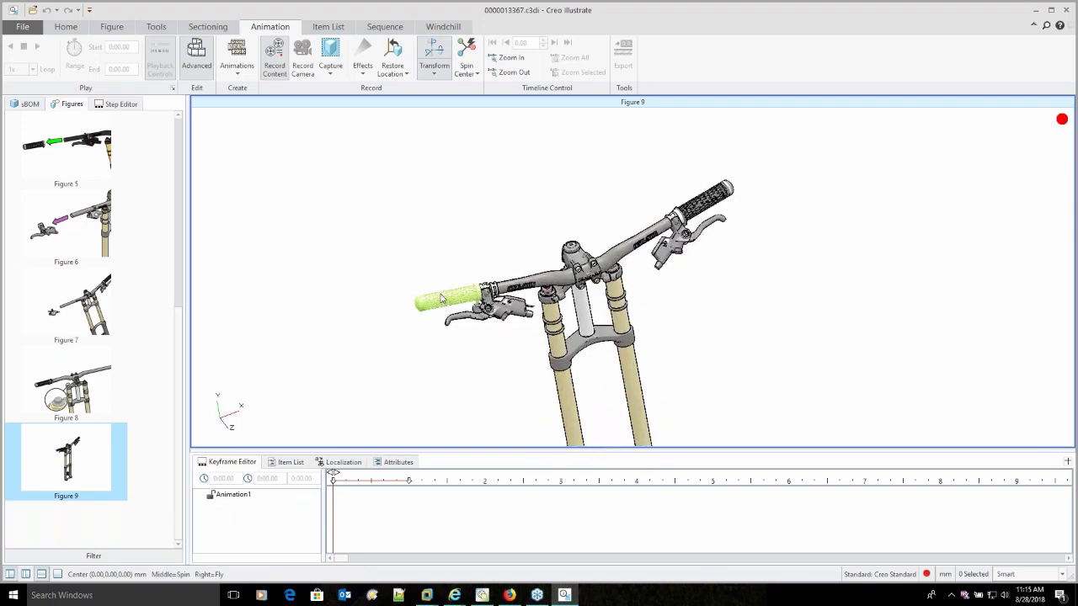
pyautogui.scroll(1, 441, 298)
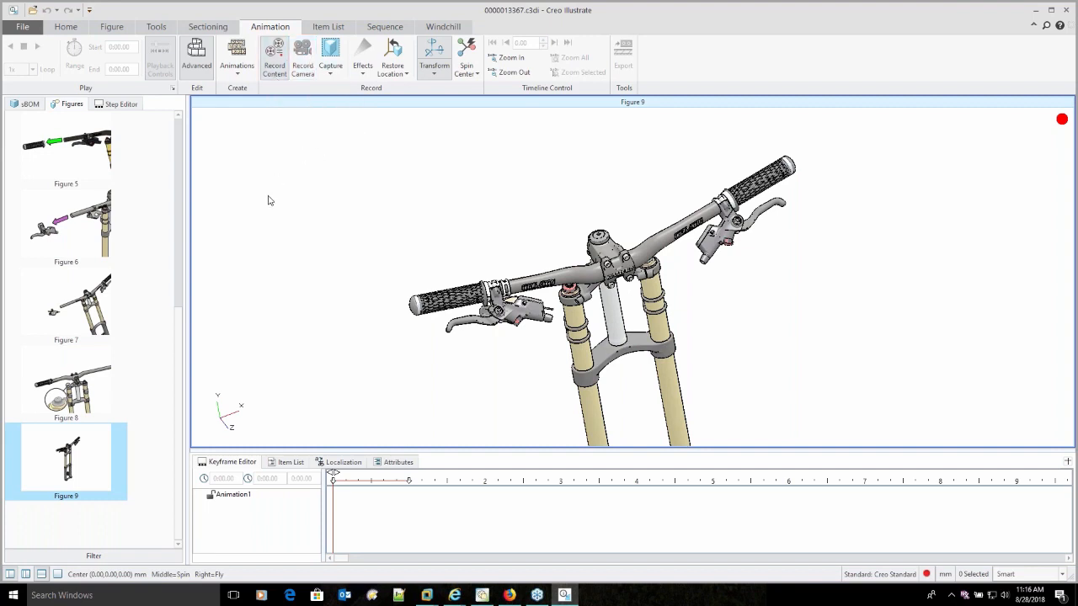
pyautogui.click(442, 306)
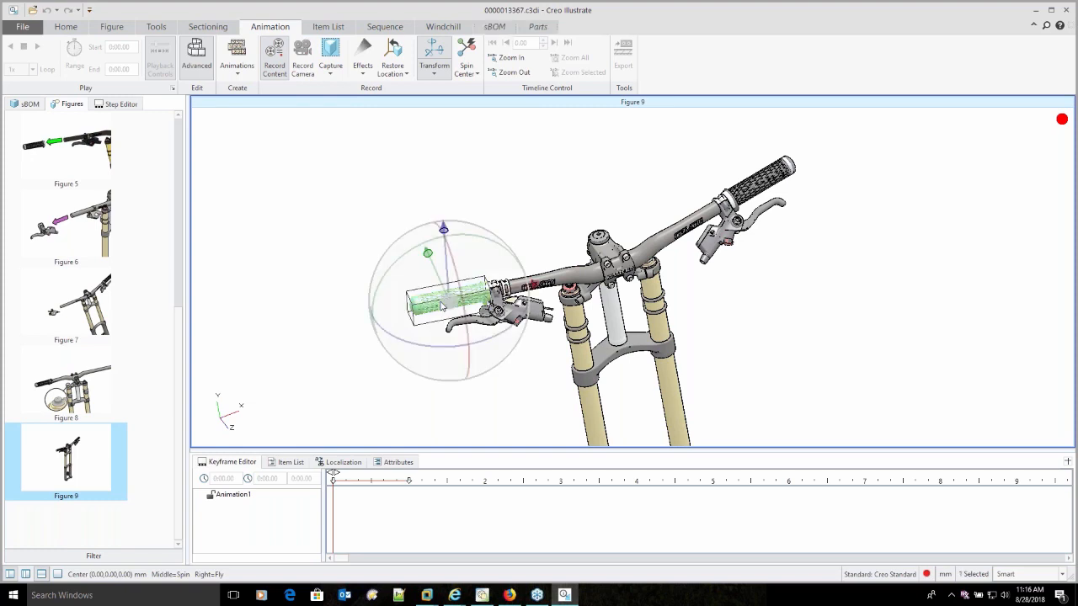
pyautogui.moveTo(533, 285); pyautogui.dragTo(406, 302)
pyautogui.write('-250')
pyautogui.press('Return')
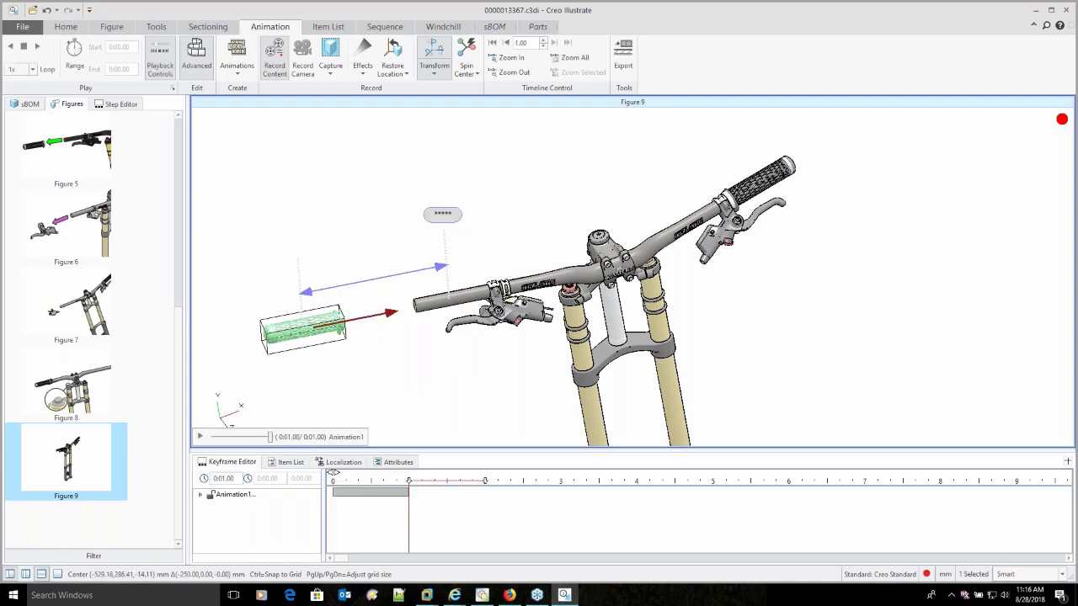
pyautogui.click(695, 161)
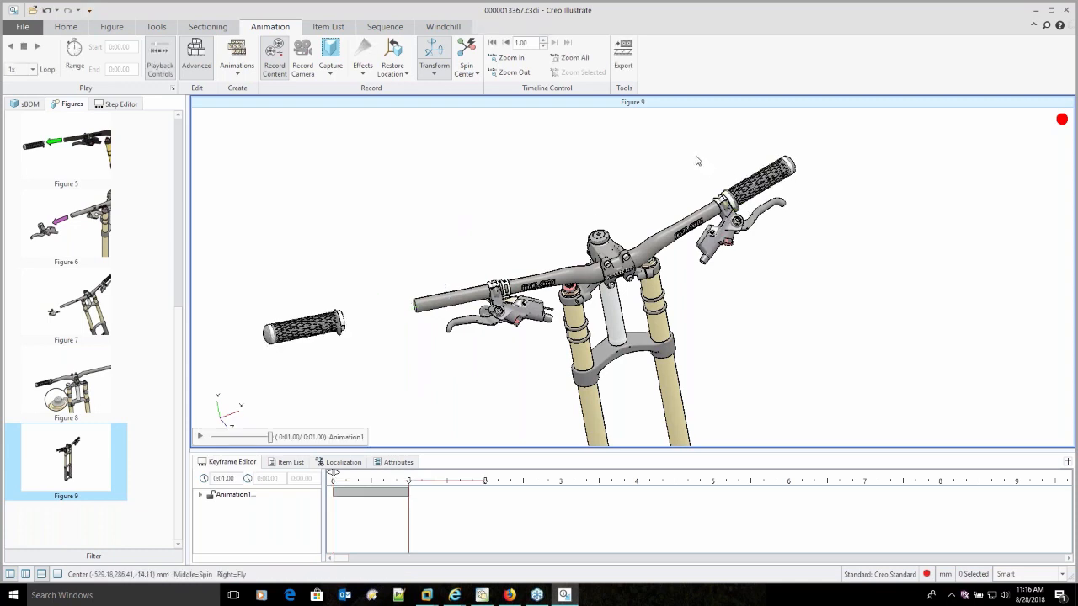
pyautogui.click(767, 177)
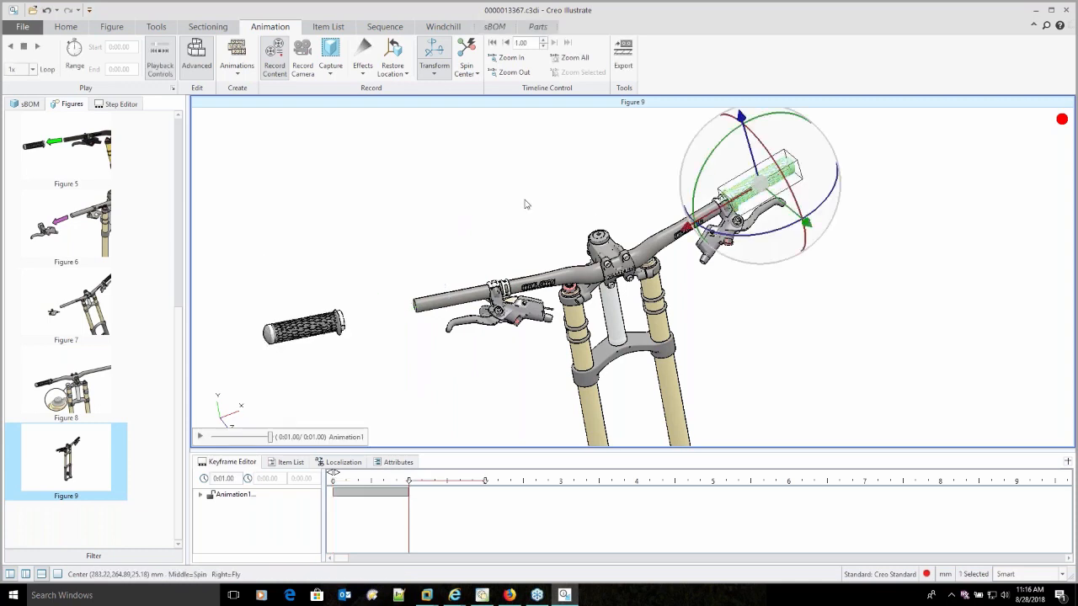
# Add a yellow Color effect to the left grip and record it sliding outward off the handlebar end.
pyautogui.click(362, 63)
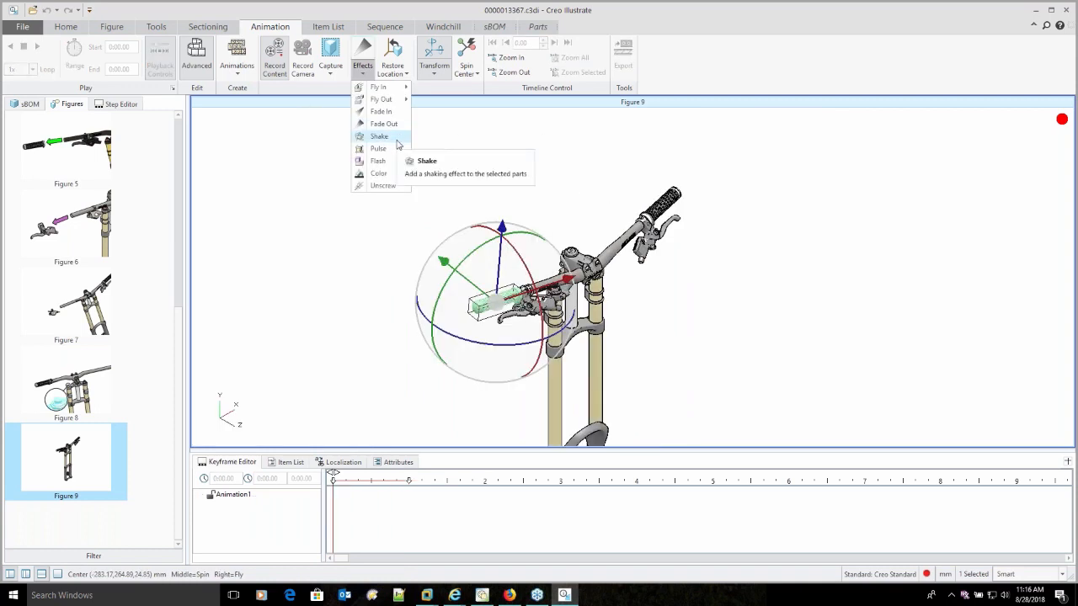
pyautogui.click(386, 173)
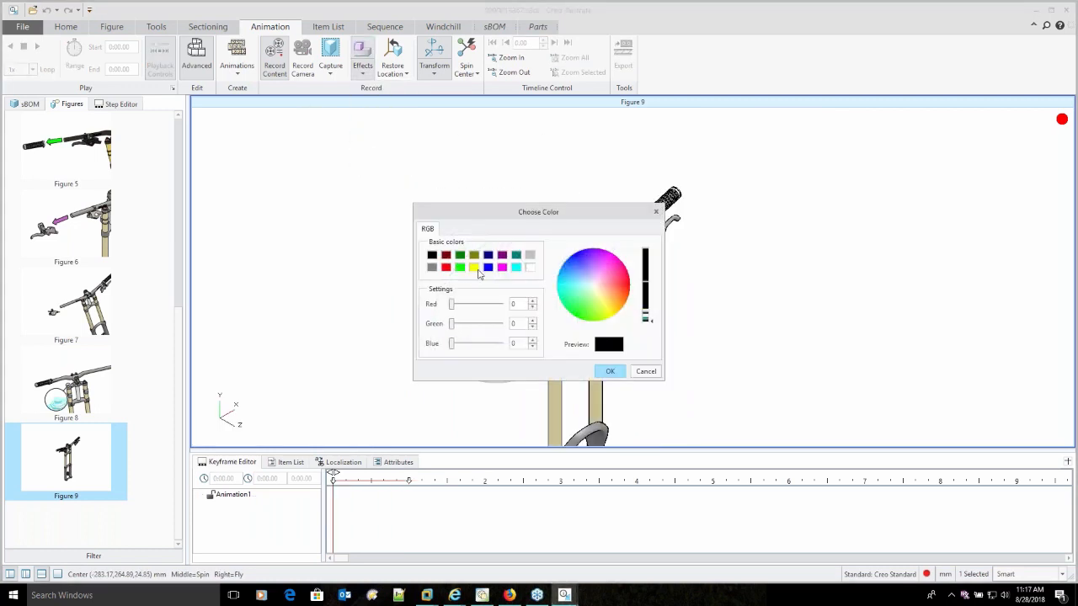
pyautogui.click(476, 269)
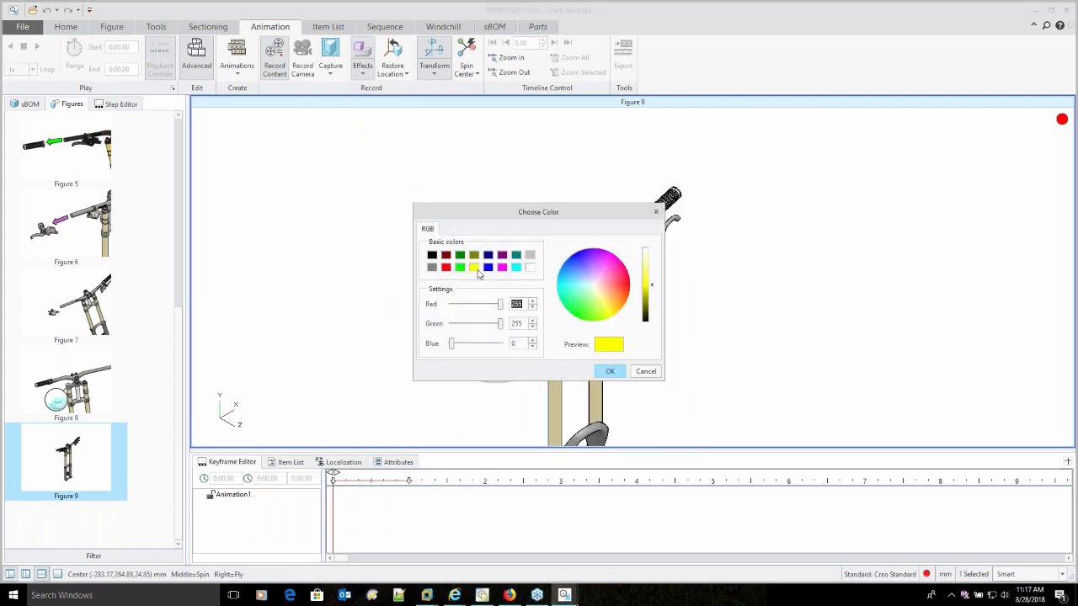
pyautogui.click(615, 375)
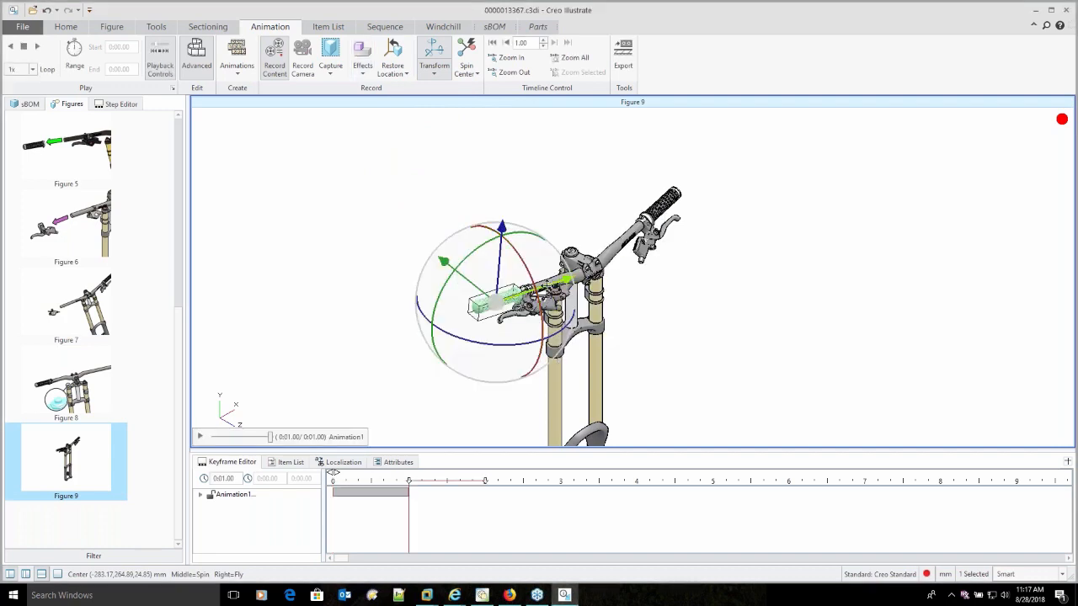
pyautogui.moveTo(543, 284); pyautogui.dragTo(439, 317)
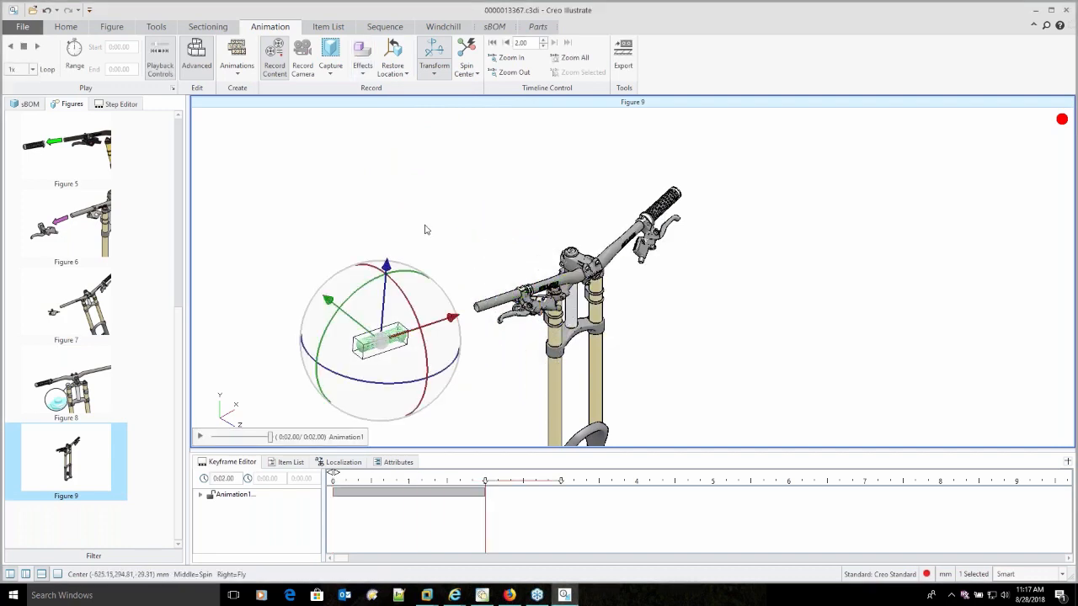
# Add a yellow Color effect to the right grip and record it sliding outward off its end of the handlebar.
pyautogui.click(664, 200)
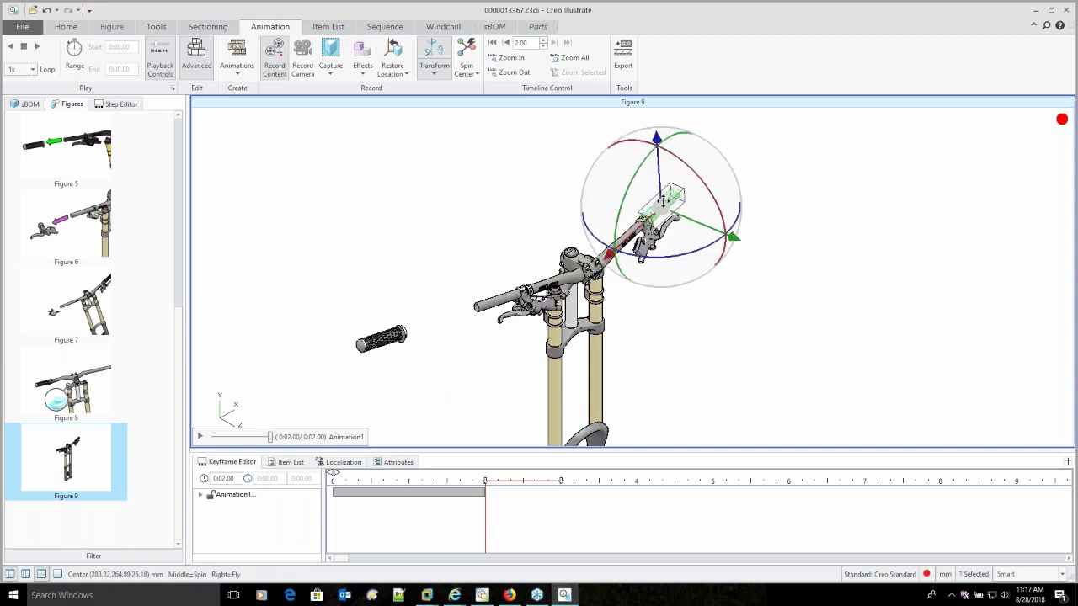
pyautogui.click(362, 67)
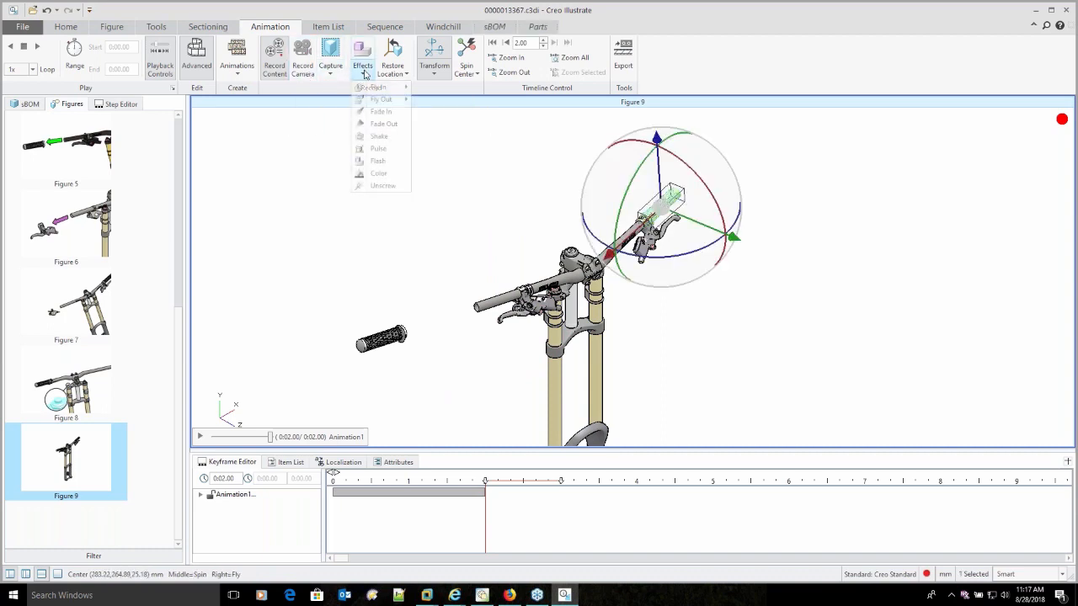
pyautogui.click(378, 172)
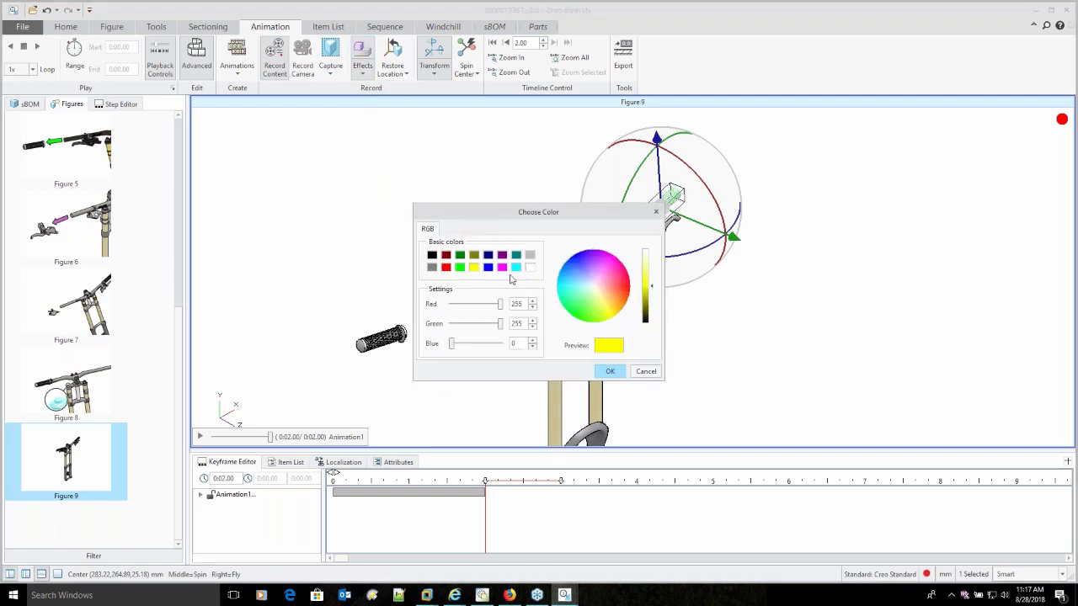
pyautogui.click(610, 372)
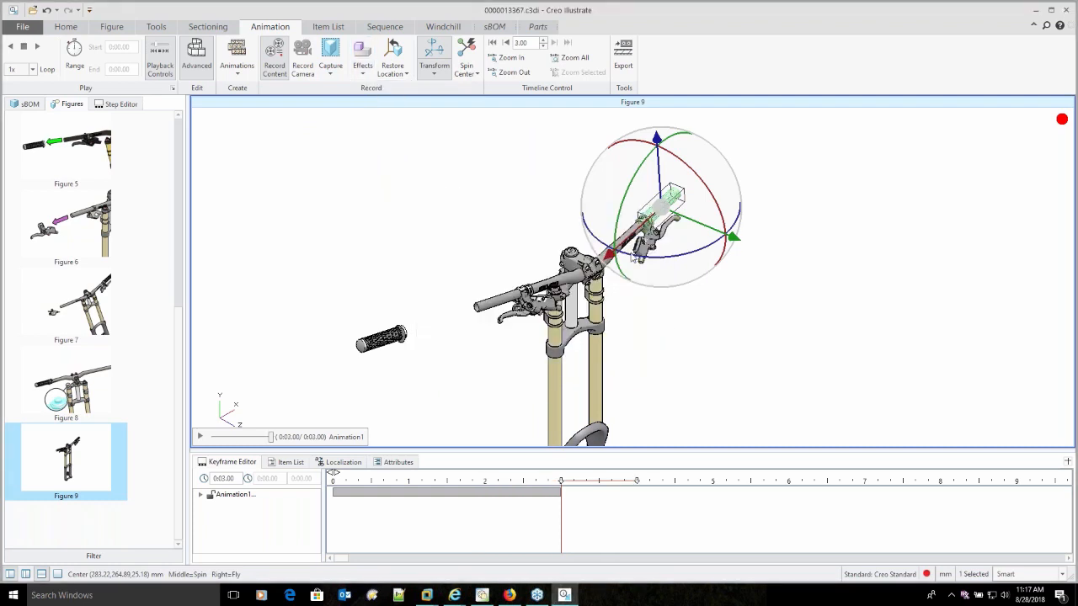
pyautogui.moveTo(621, 241); pyautogui.dragTo(733, 210)
pyautogui.click(217, 519)
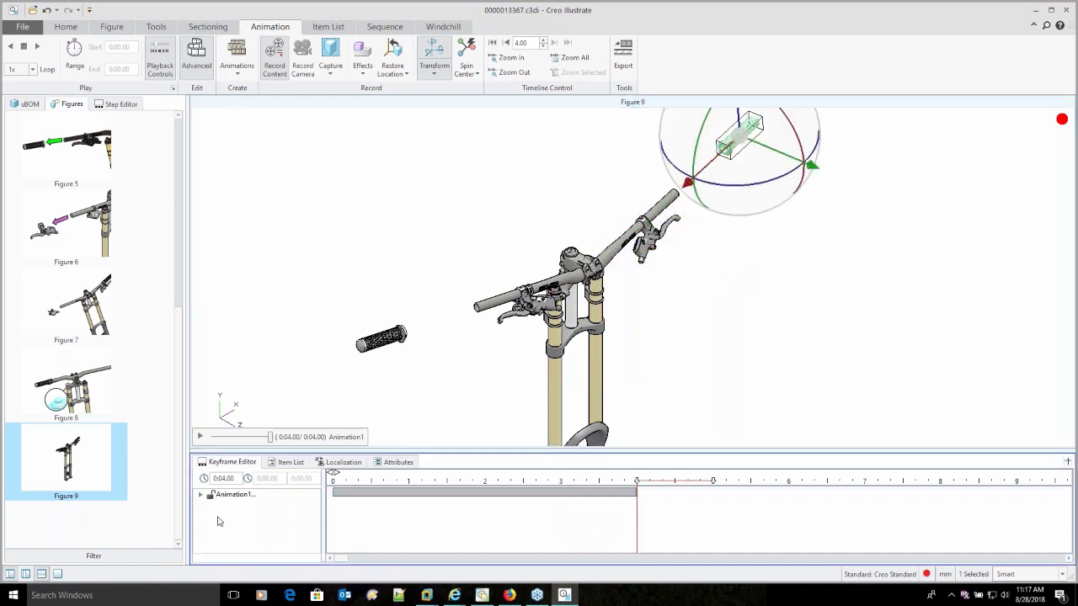
# Expand the animation tracks and shift both right-grip keyframe blocks to start at 0 seconds, parallel with the left grip.
pyautogui.click(201, 497)
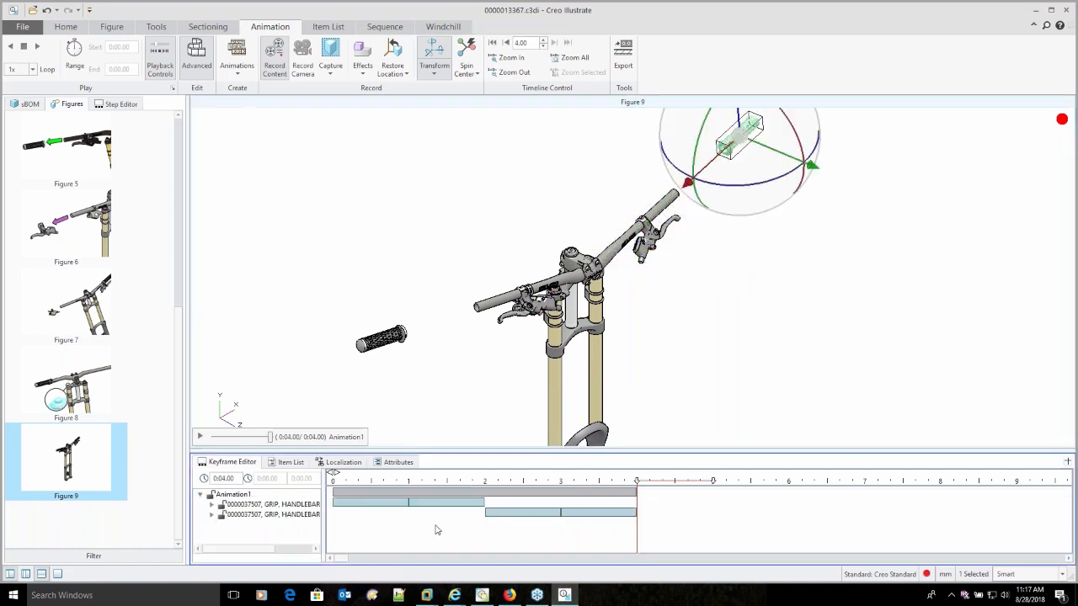
pyautogui.click(507, 512)
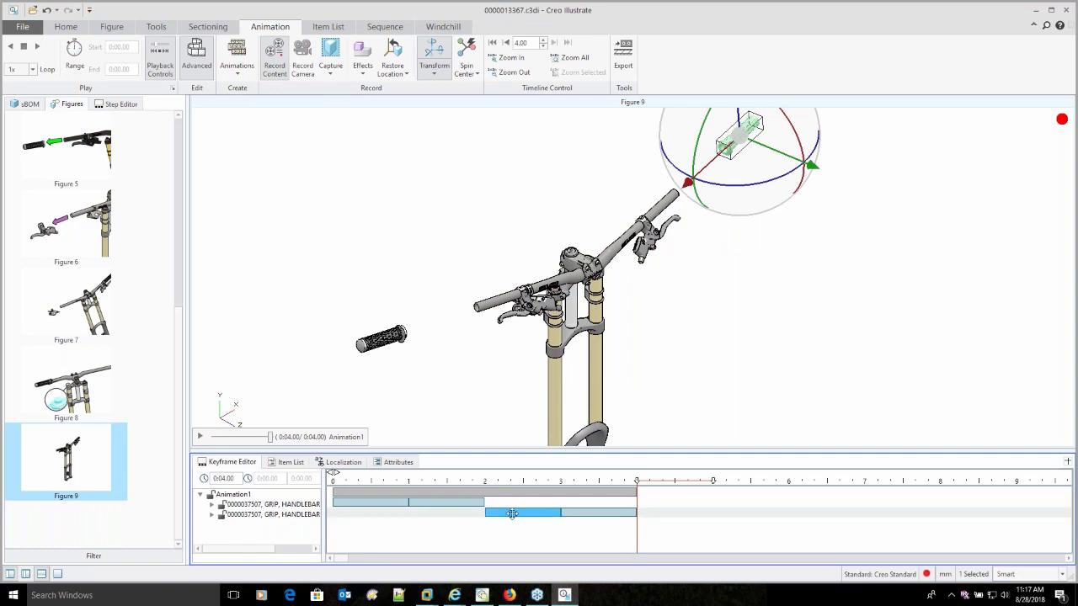
pyautogui.keyDown('ctrl'); pyautogui.click(512, 513); pyautogui.keyUp('ctrl')
pyautogui.keyDown('ctrl'); pyautogui.click(583, 513); pyautogui.keyUp('ctrl')
pyautogui.moveTo(543, 513); pyautogui.dragTo(390, 514)
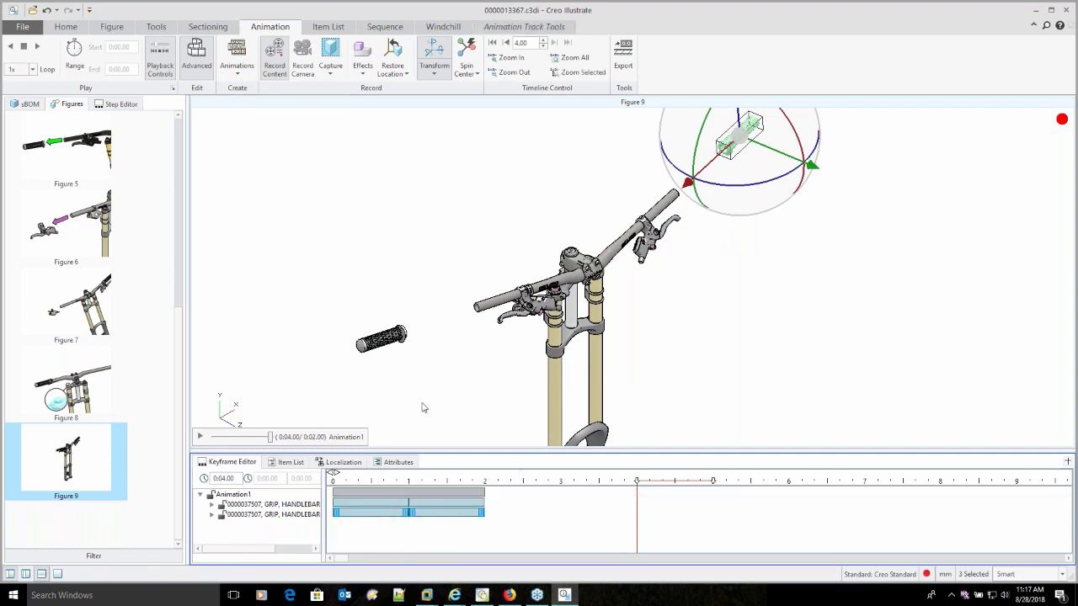
# Return the timeline to 0 seconds and play the animation of both grips.
pyautogui.click(281, 342)
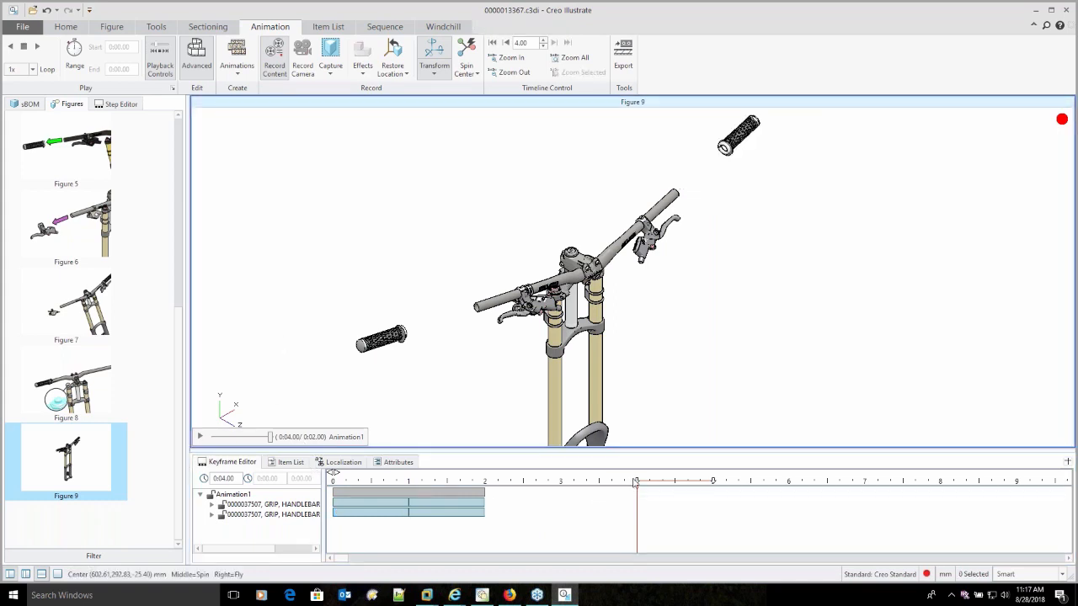
pyautogui.moveTo(638, 483); pyautogui.dragTo(331, 481)
pyautogui.click(235, 360)
pyautogui.click(201, 437)
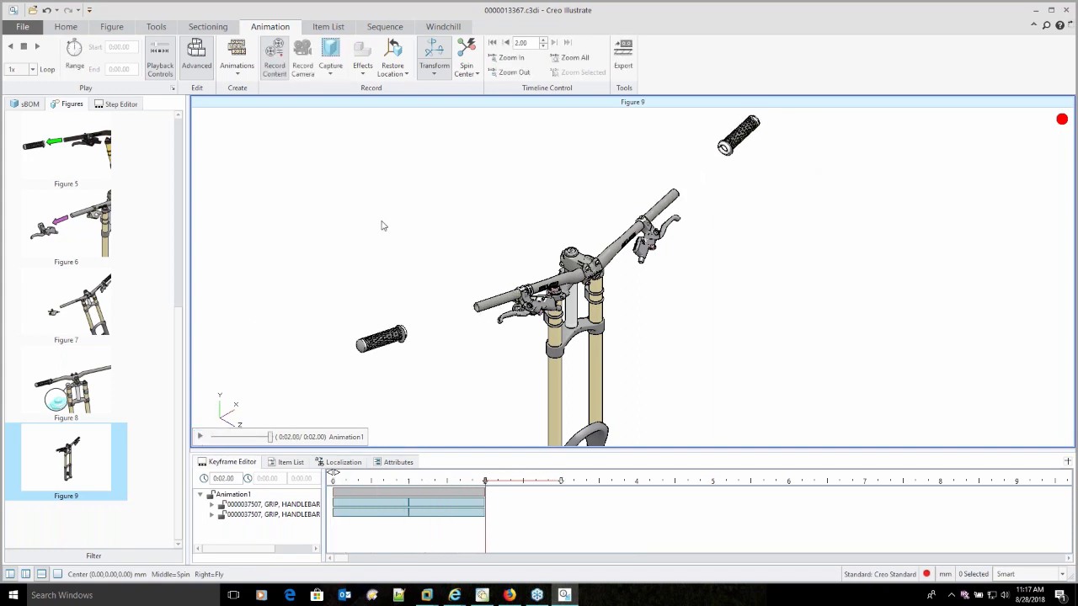
# Add a Fade Out effect to both grips from 2 to 3 seconds.
pyautogui.click(382, 341)
pyautogui.keyDown('ctrl'); pyautogui.click(738, 135); pyautogui.keyUp('ctrl')
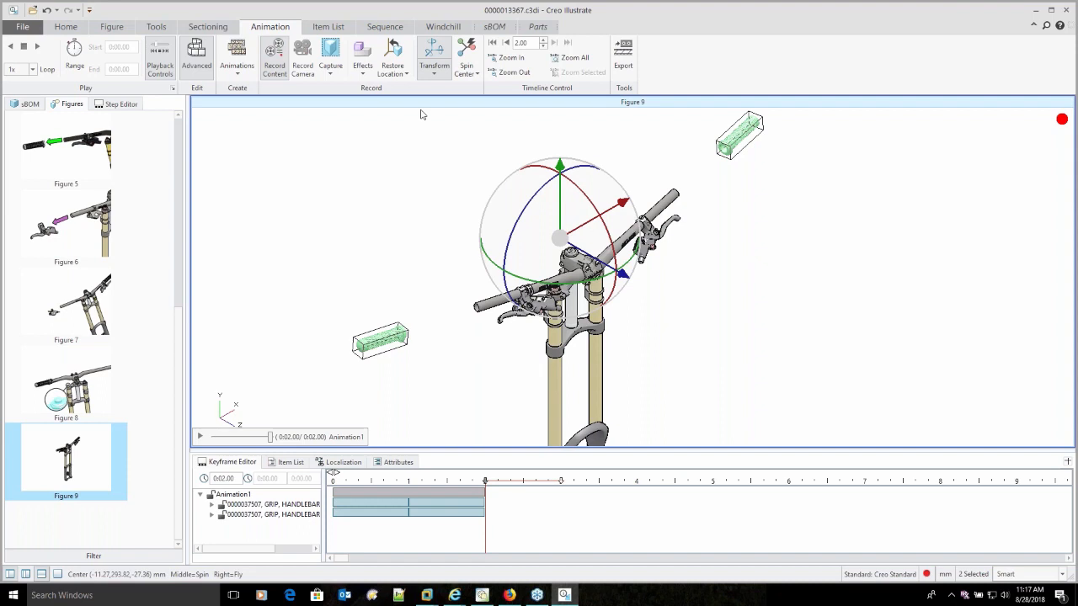
pyautogui.click(362, 69)
pyautogui.click(383, 124)
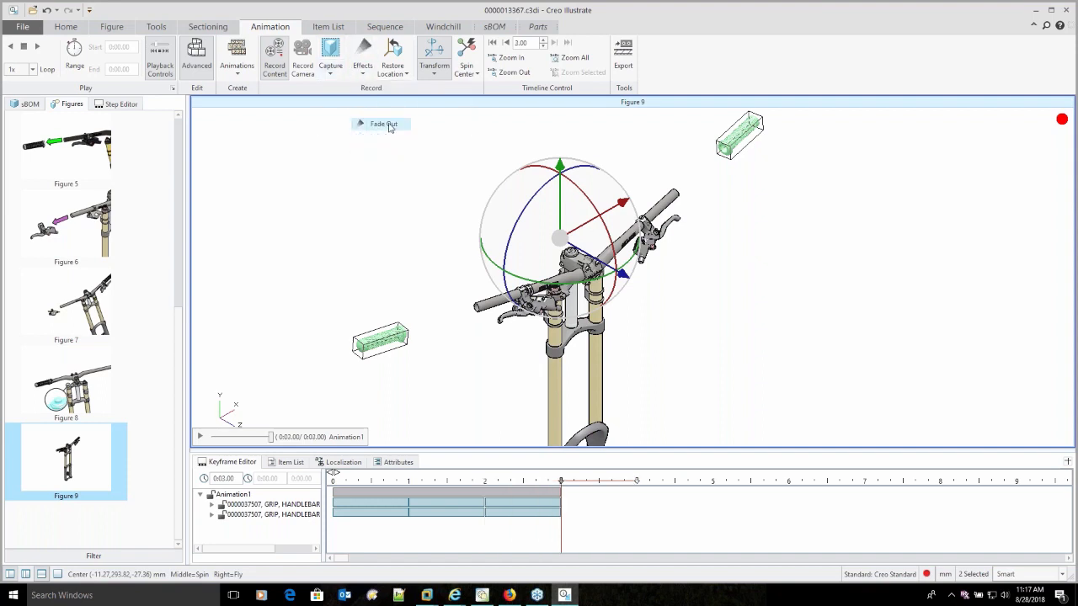
pyautogui.click(737, 295)
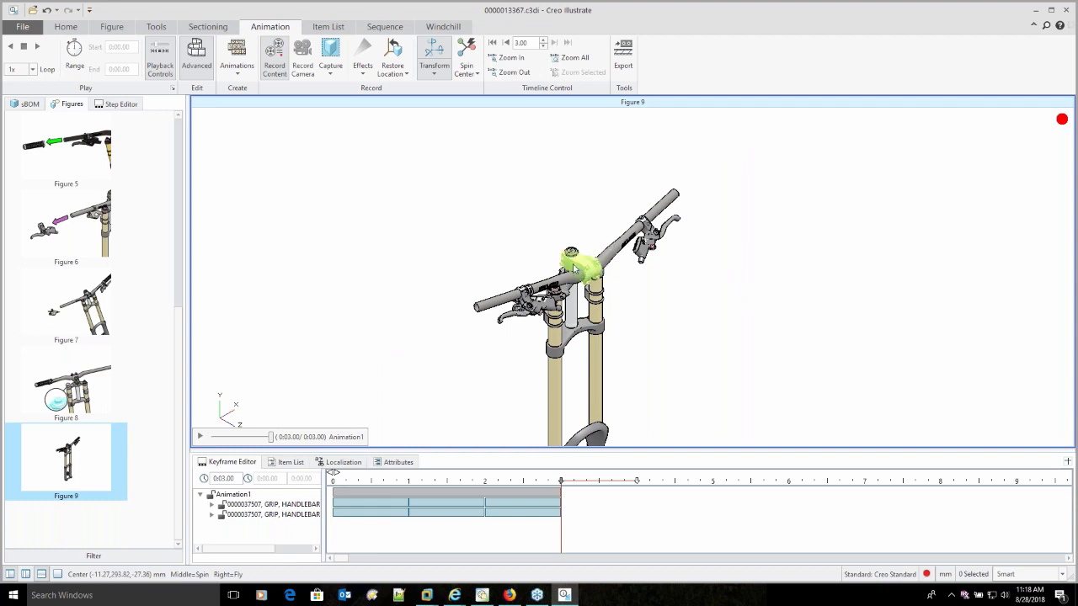
# Record a camera zoom onto the stem from 3 to 7 seconds, and select the stem to locate it in the sBOM.
pyautogui.scroll(3, 592, 282)
pyautogui.scroll(4, 591, 282)
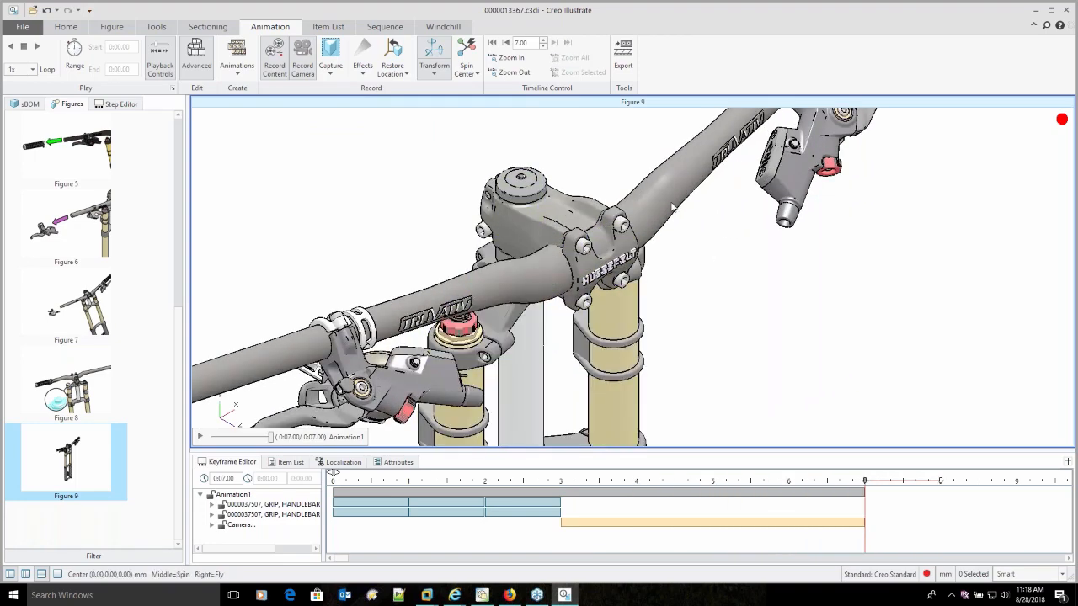
pyautogui.click(623, 252)
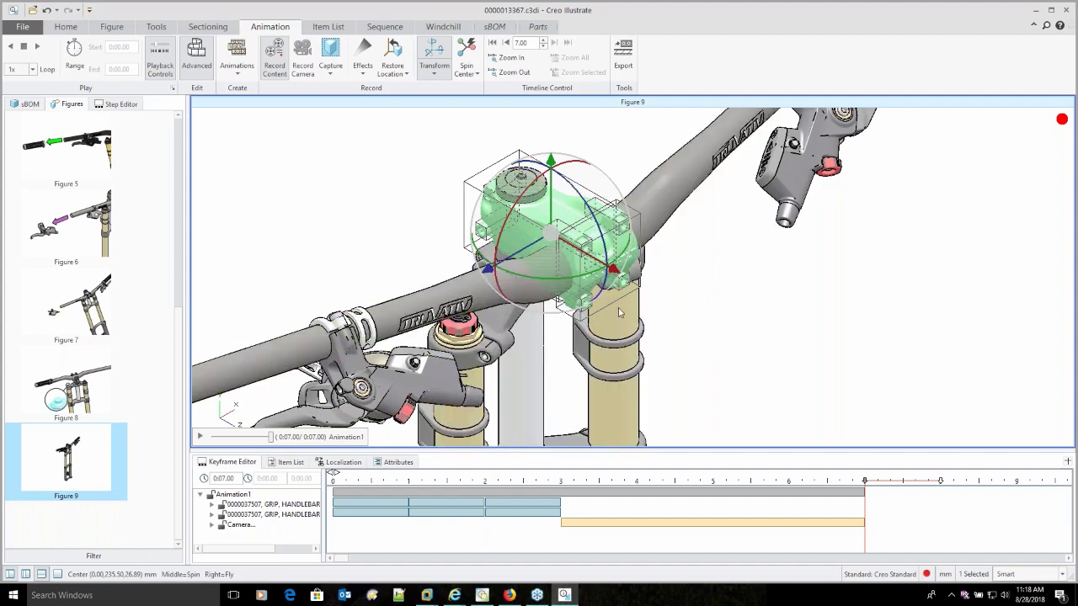
pyautogui.click(29, 105)
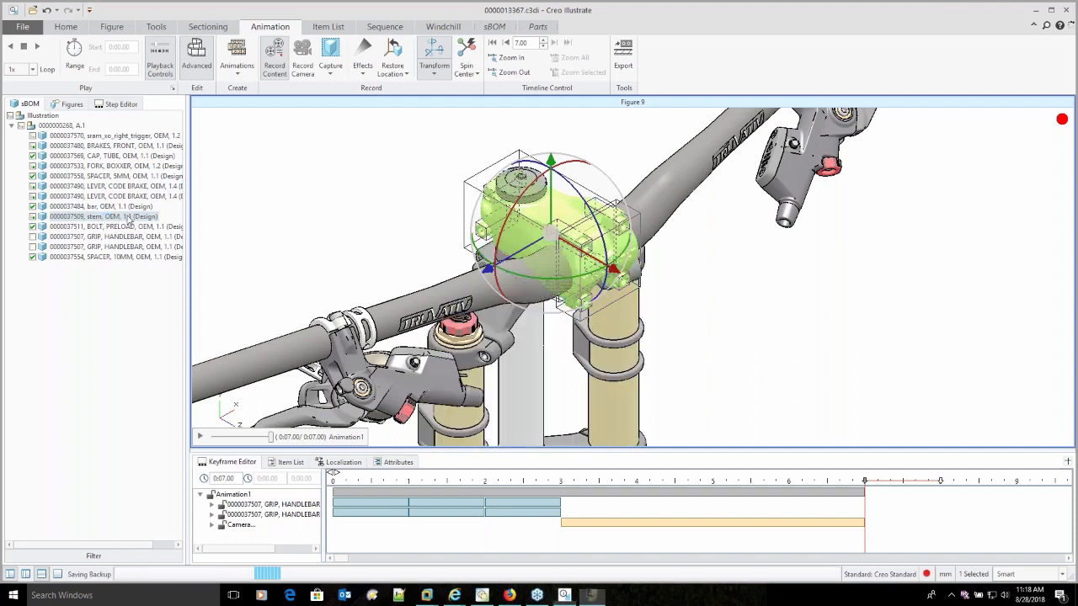
pyautogui.click(614, 324)
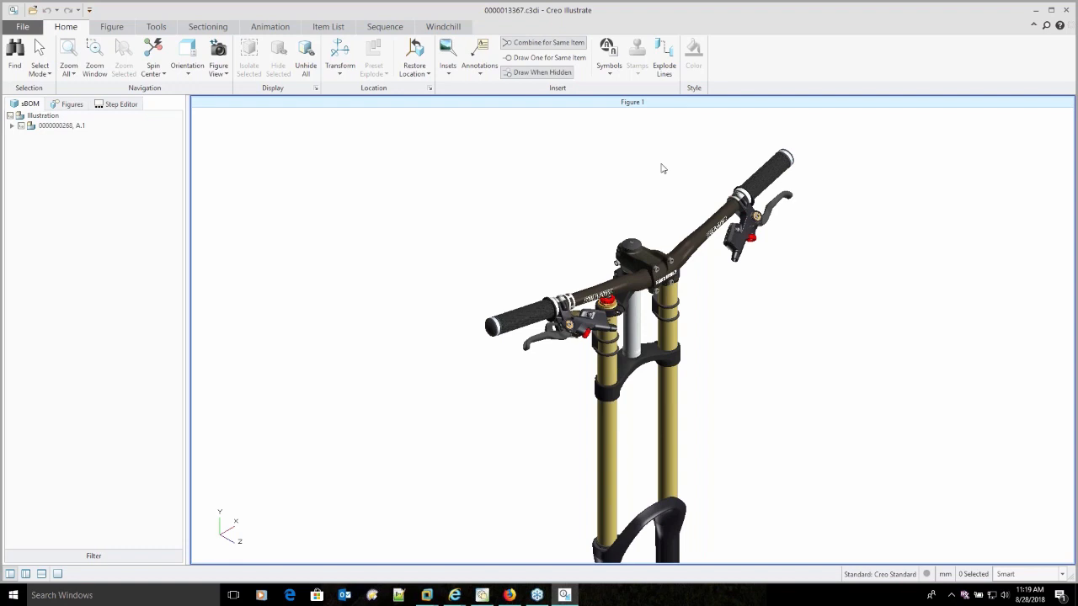
# Turn on advanced animation editing for Figure 1 and record the left grip sliding off the handlebar over one second.
pyautogui.click(270, 29)
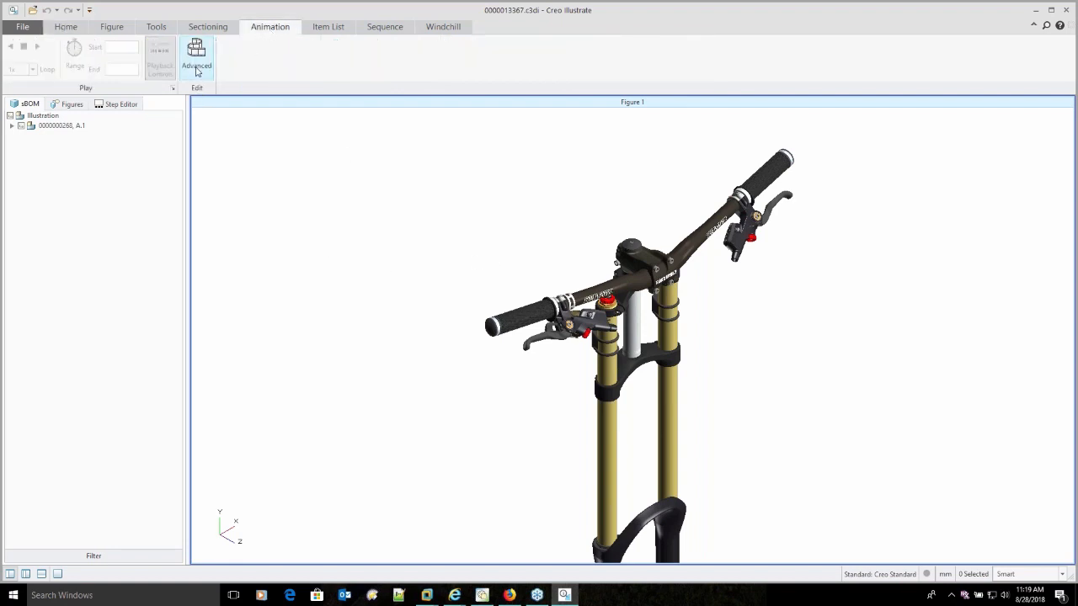
pyautogui.click(197, 68)
pyautogui.click(539, 269)
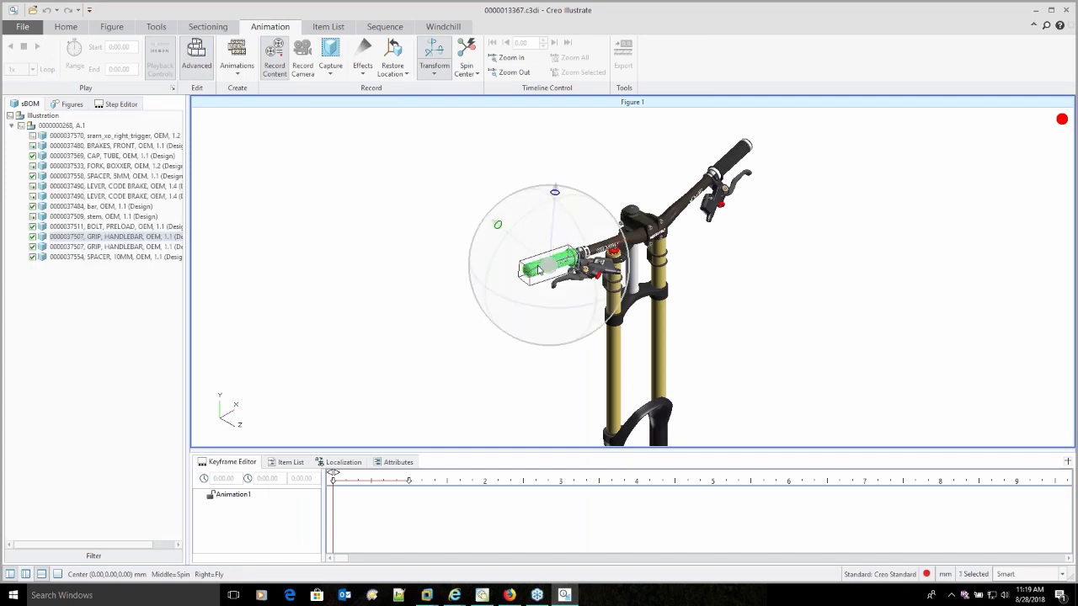
pyautogui.moveTo(540, 270); pyautogui.dragTo(487, 279)
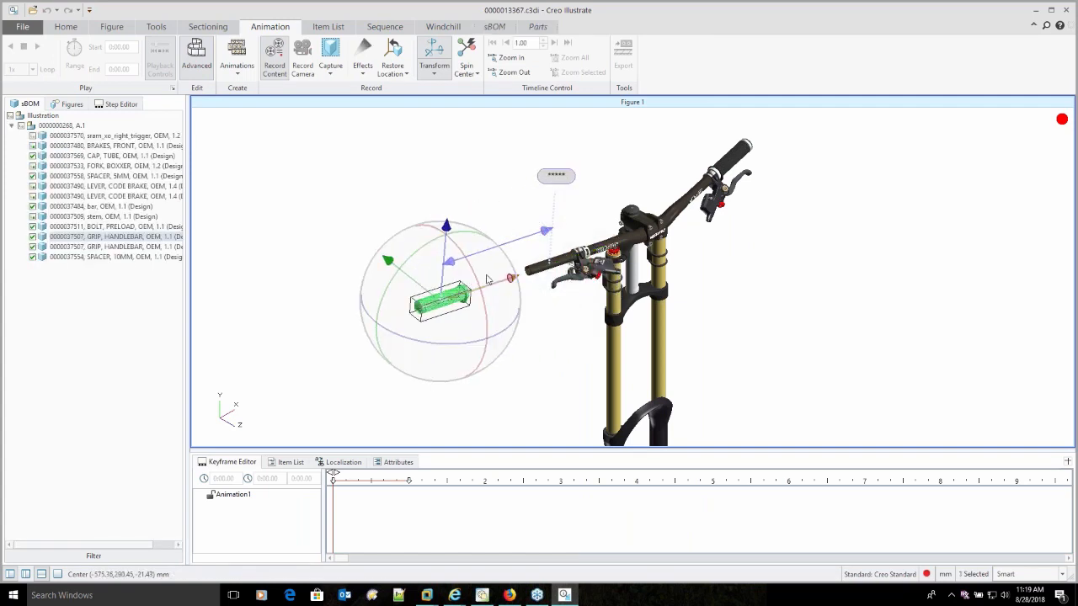
pyautogui.click(319, 165)
# Examine the codec choices for exporting the animation as a movie, and cancel the export.
pyautogui.click(623, 59)
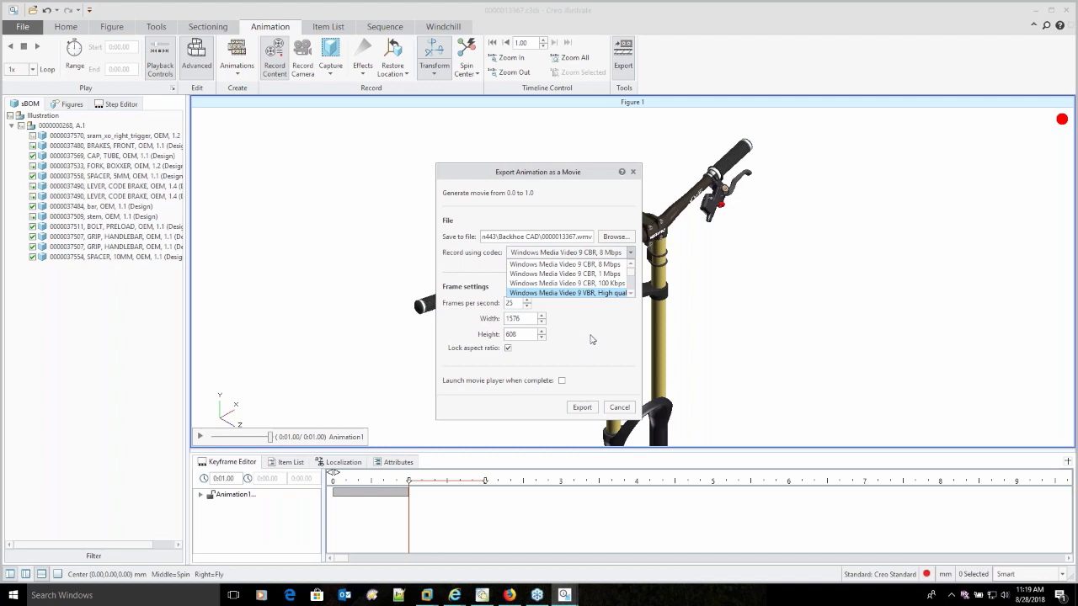
pyautogui.moveTo(633, 276); pyautogui.dragTo(632, 290)
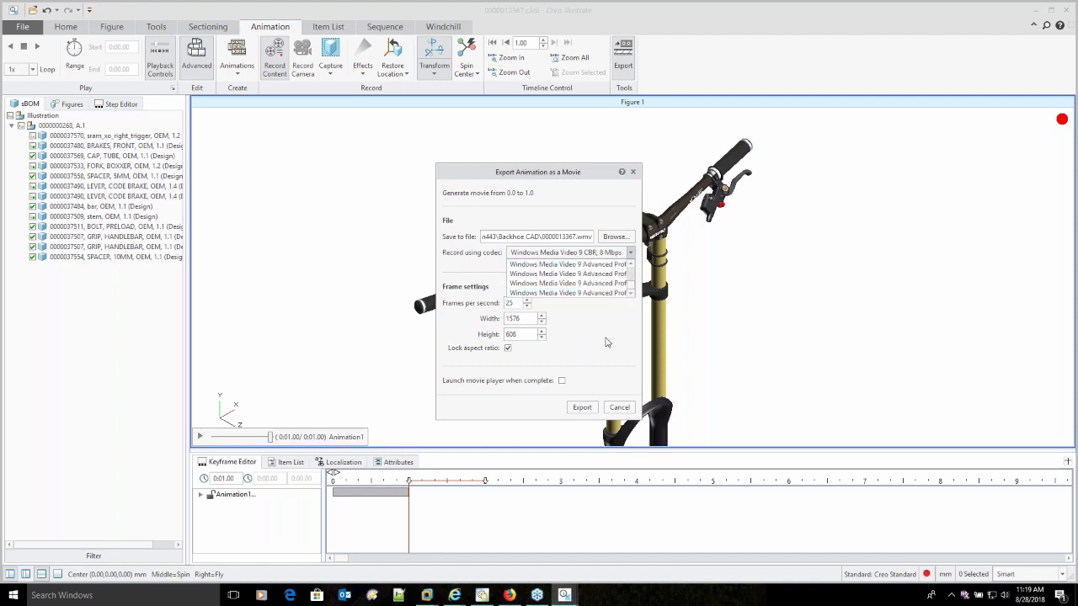
pyautogui.click(615, 410)
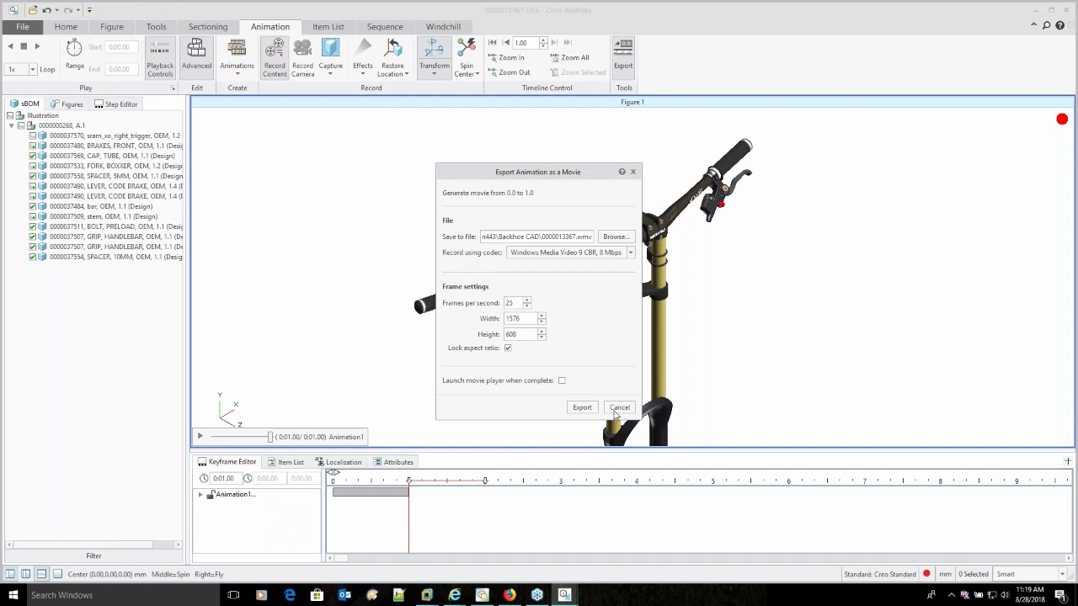
pyautogui.click(619, 408)
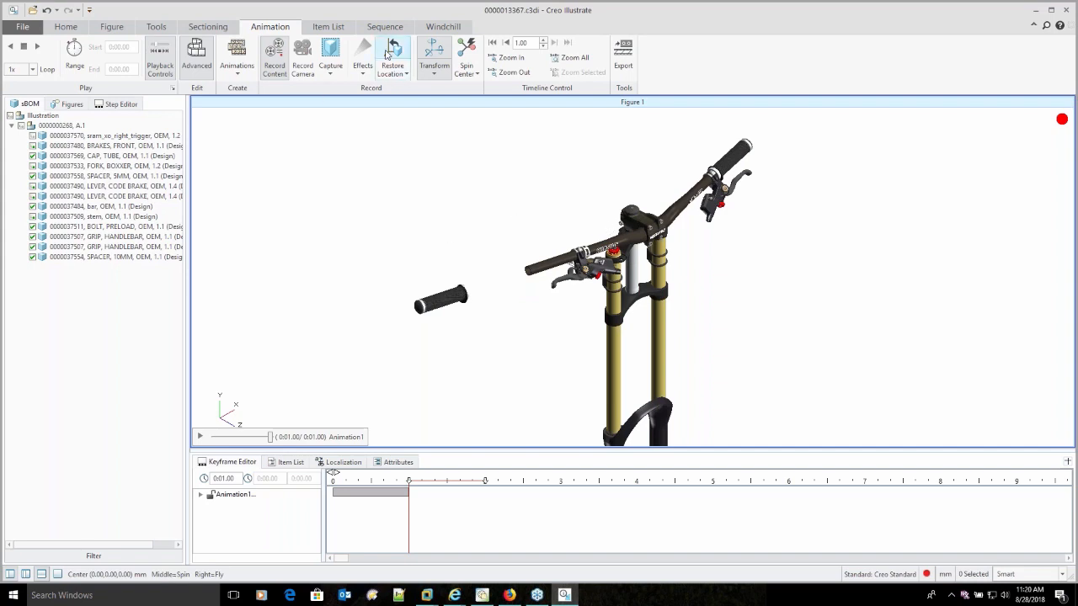
# Turn off advanced animation editing for Figure 1 and bring back its item list.
pyautogui.click(330, 31)
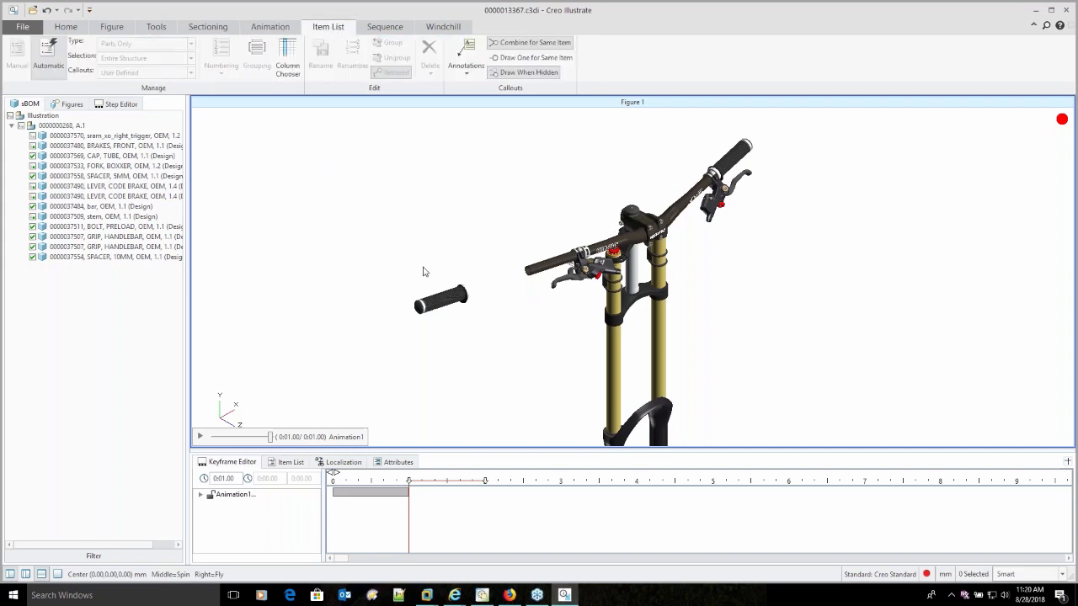
pyautogui.click(269, 28)
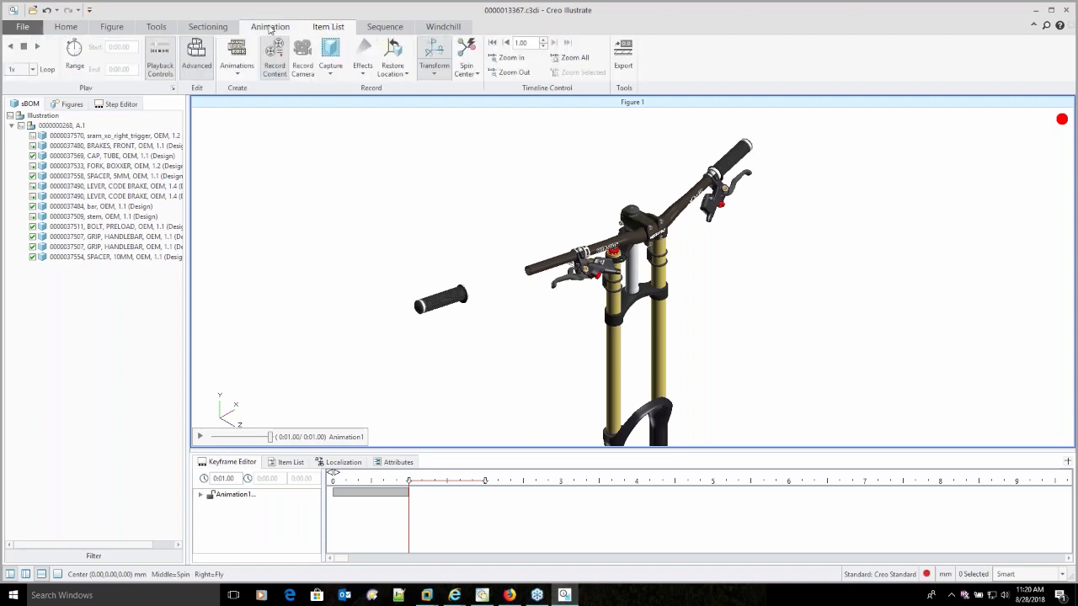
pyautogui.click(195, 57)
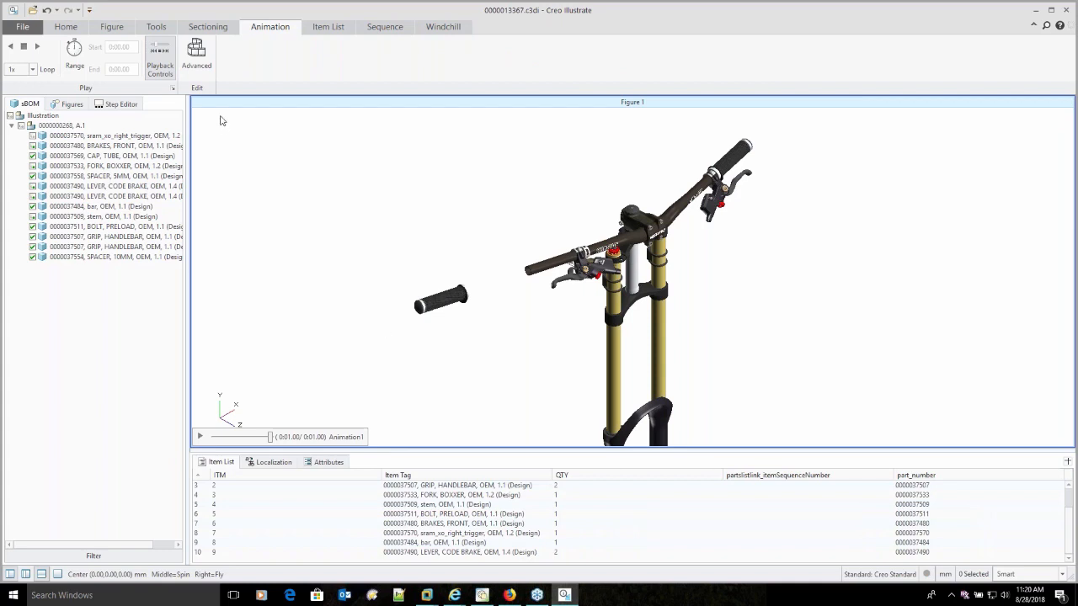
pyautogui.click(312, 28)
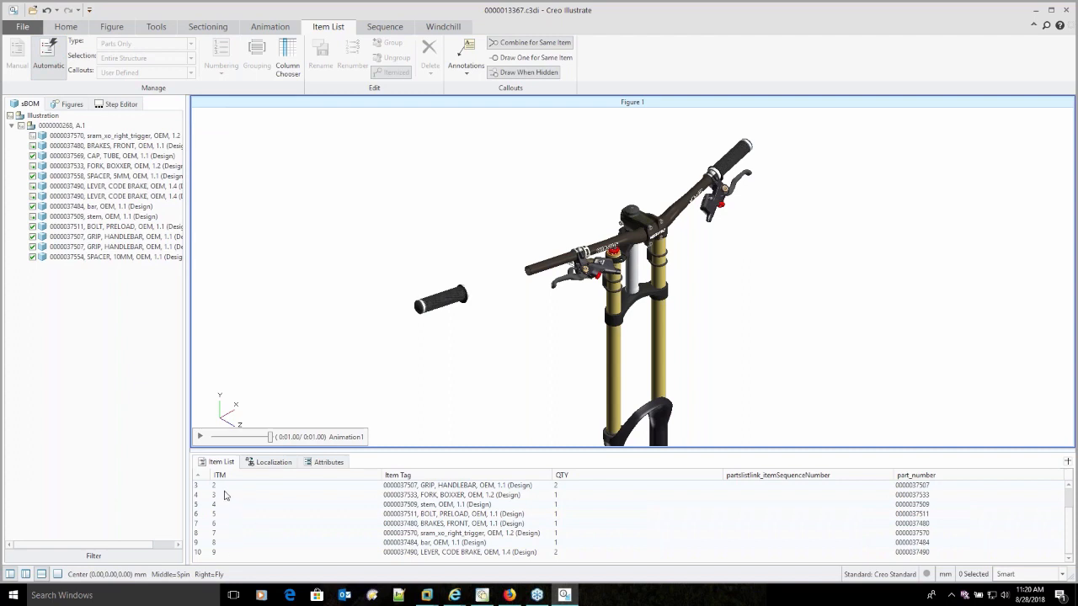
pyautogui.scroll(1, 329, 513)
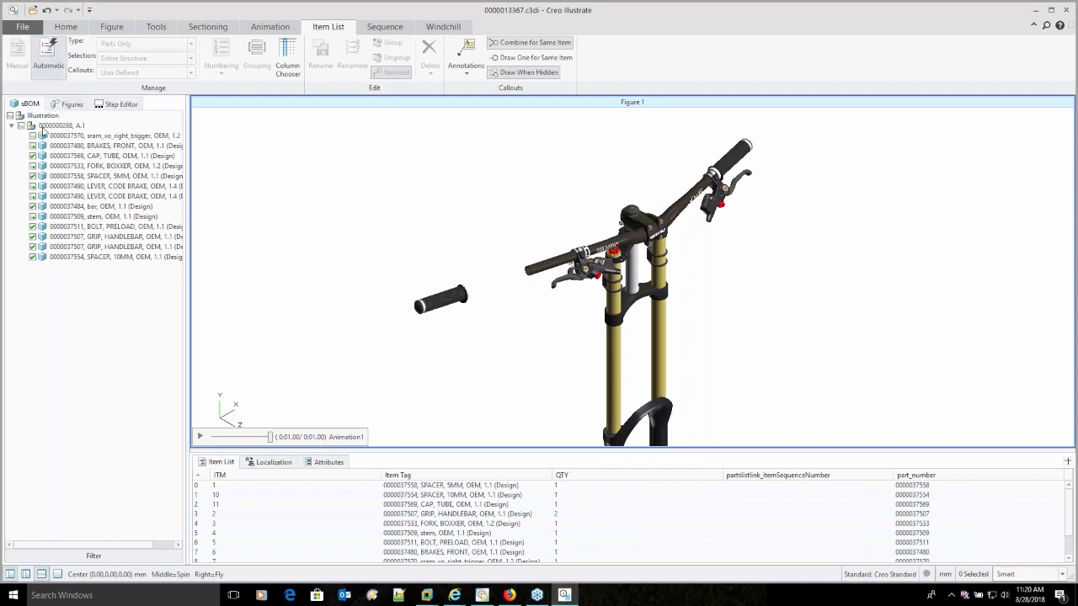
pyautogui.click(44, 127)
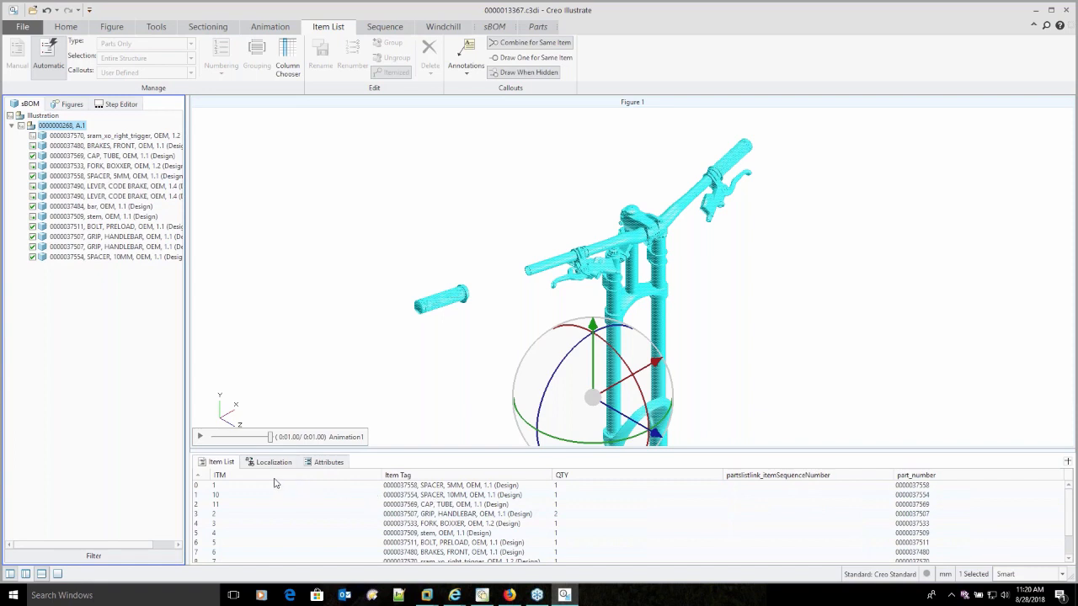
pyautogui.click(414, 390)
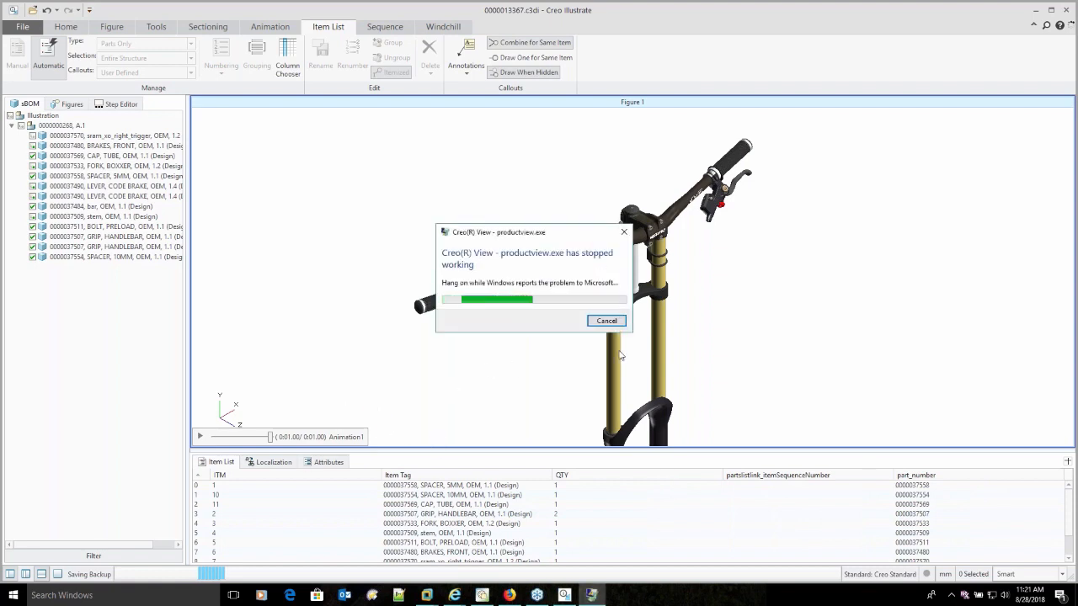
pyautogui.click(335, 27)
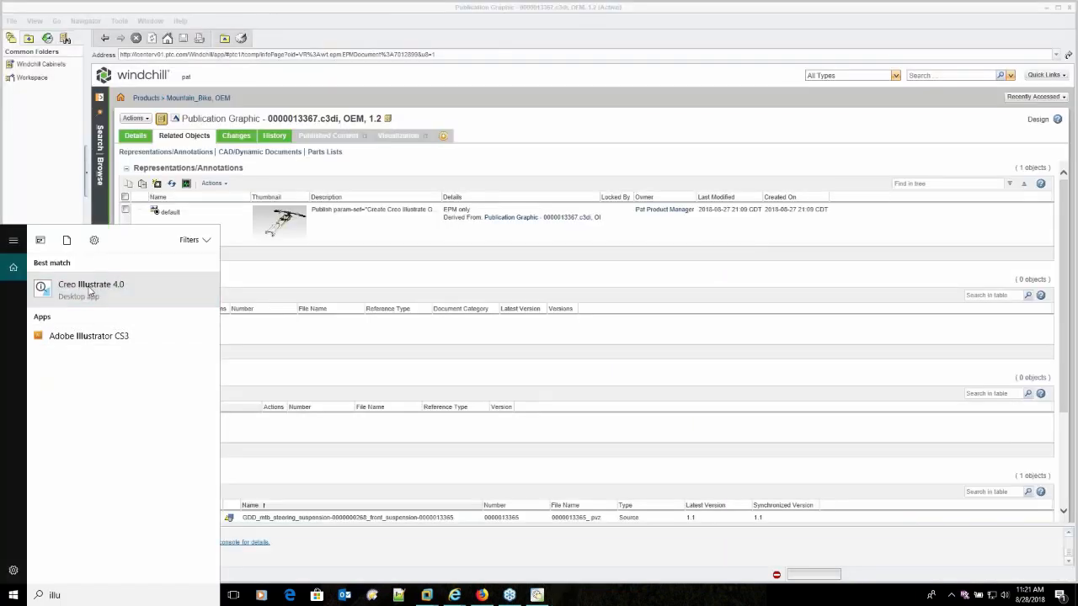
# Relaunch Creo Illustrate 4.0 and open the Brake_handle.c3di illustration from the Backhoe CAD folder.
pyautogui.click(90, 288)
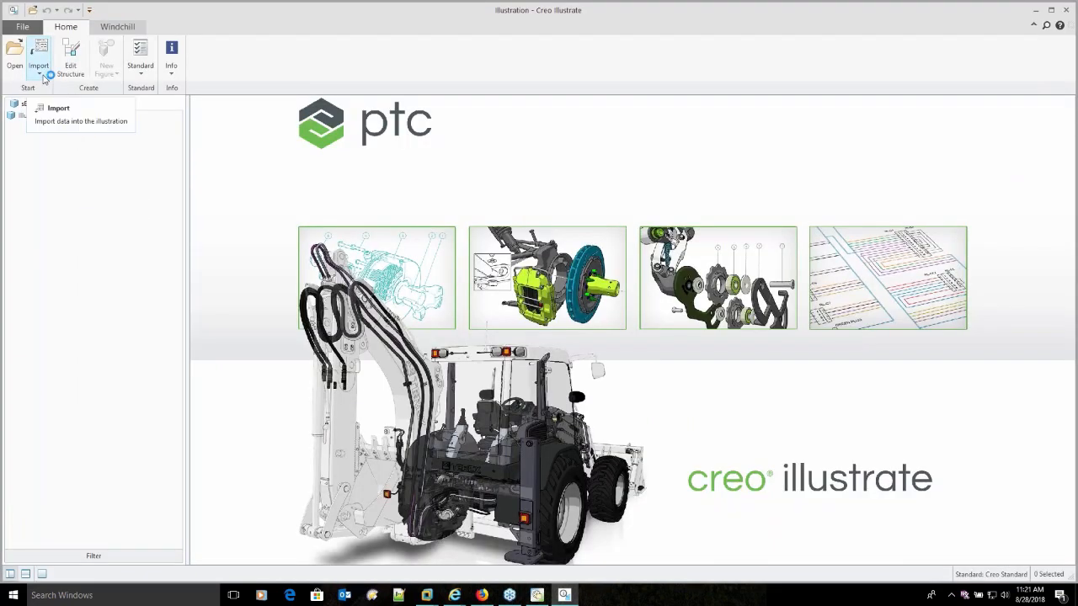
pyautogui.click(13, 65)
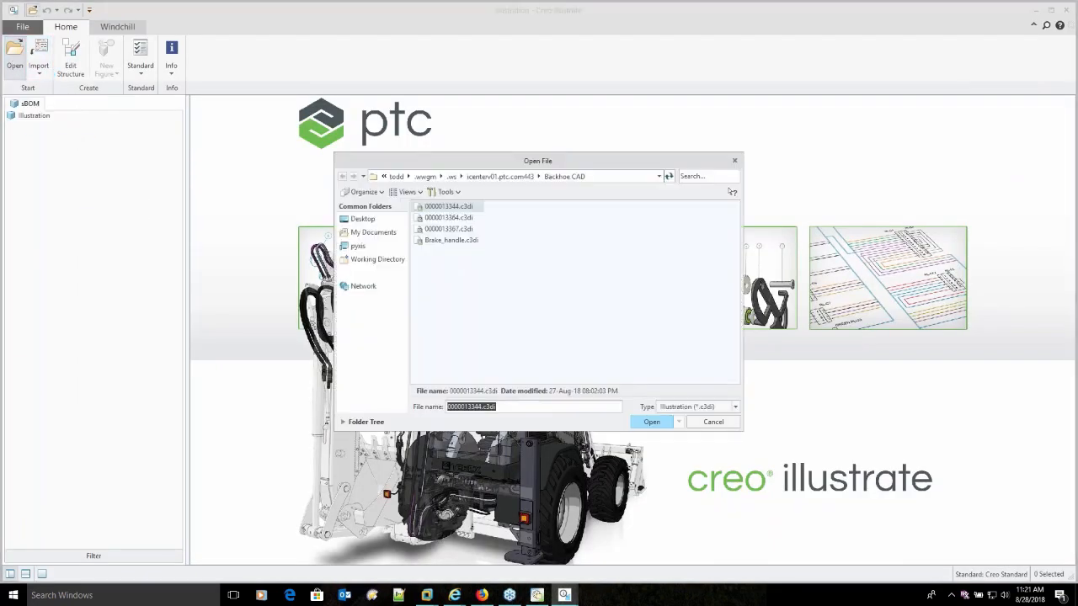
pyautogui.doubleClick(449, 240)
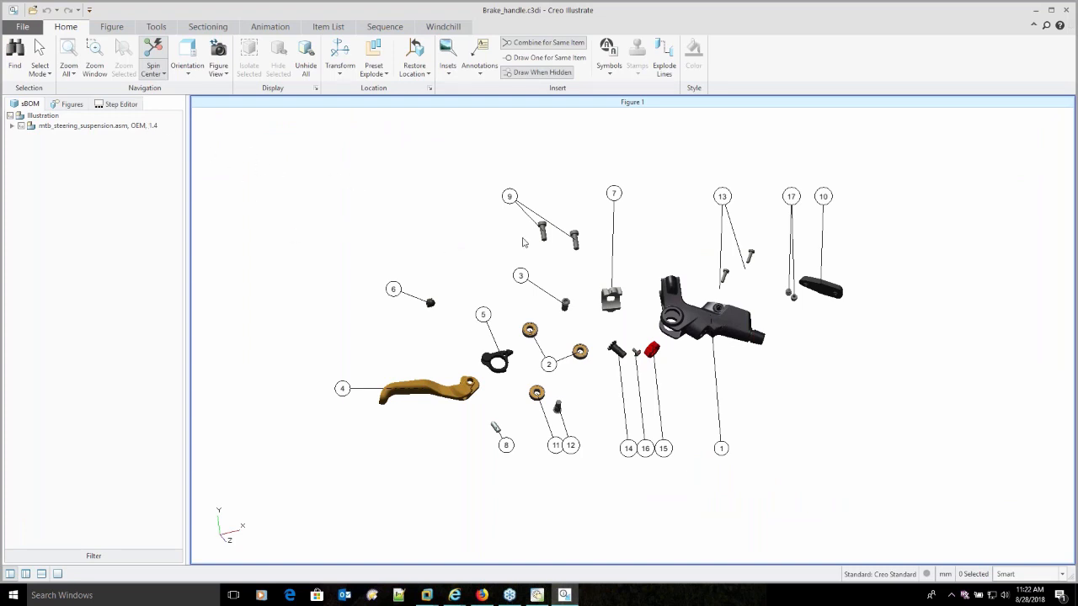
# Examine the CAD file types that can be imported as a link into the illustration, and cancel the import.
pyautogui.click(23, 27)
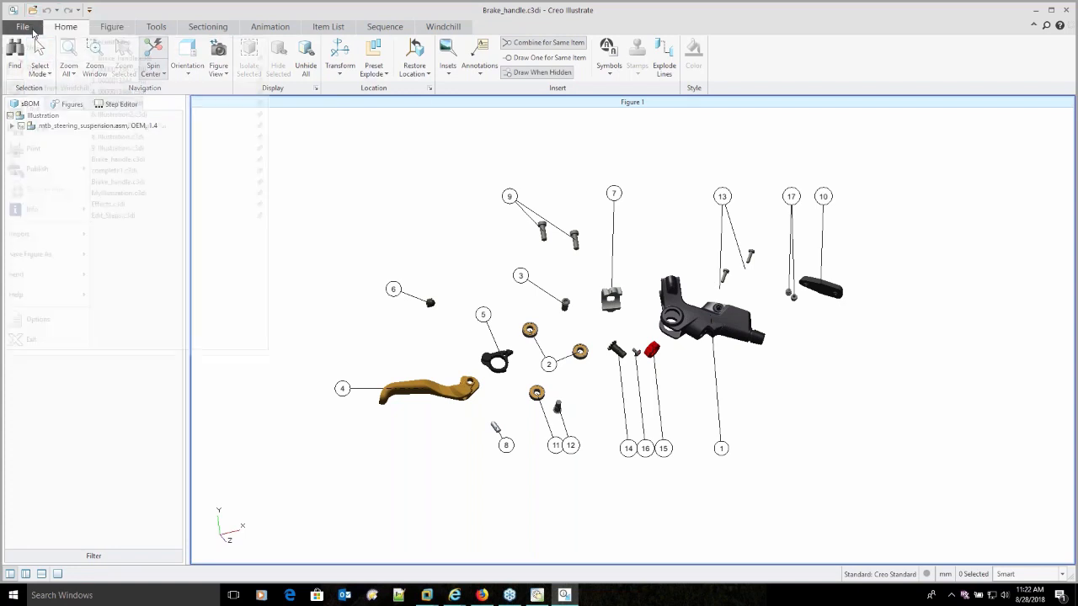
pyautogui.moveTo(48, 238)
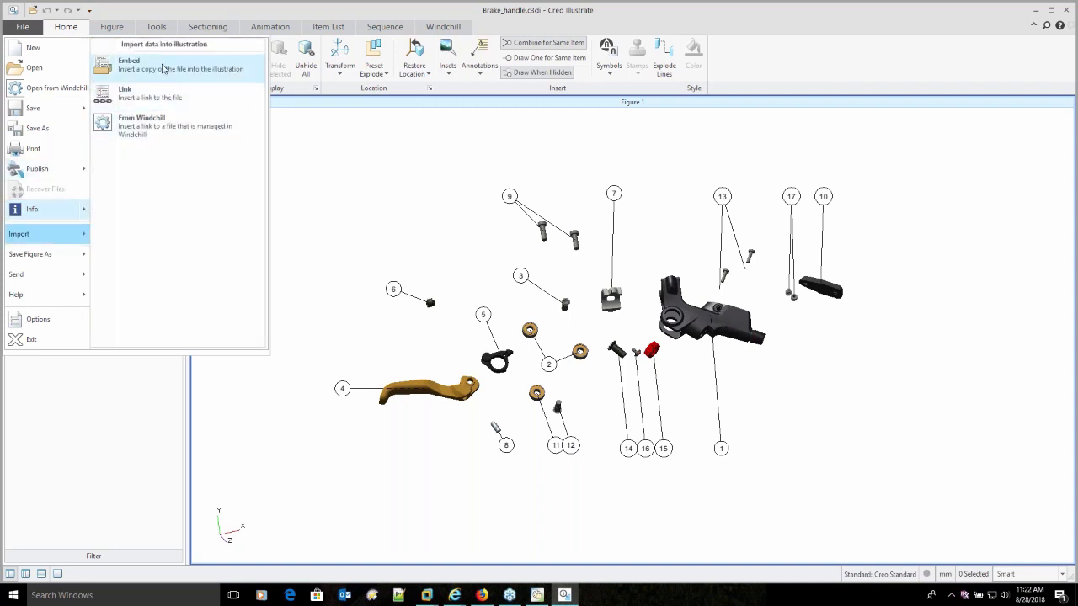
pyautogui.click(166, 96)
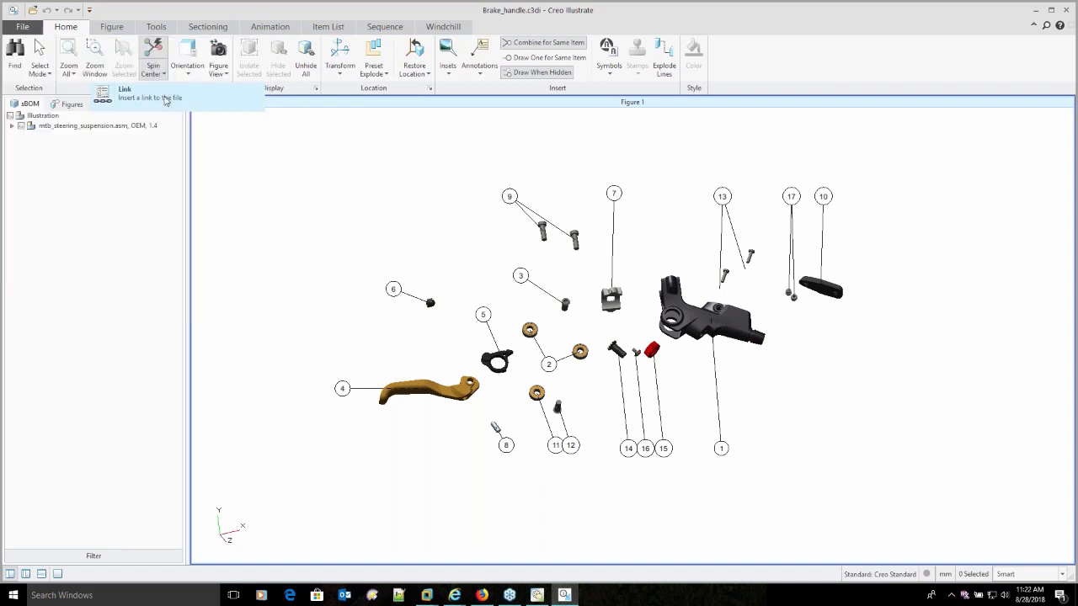
pyautogui.click(735, 407)
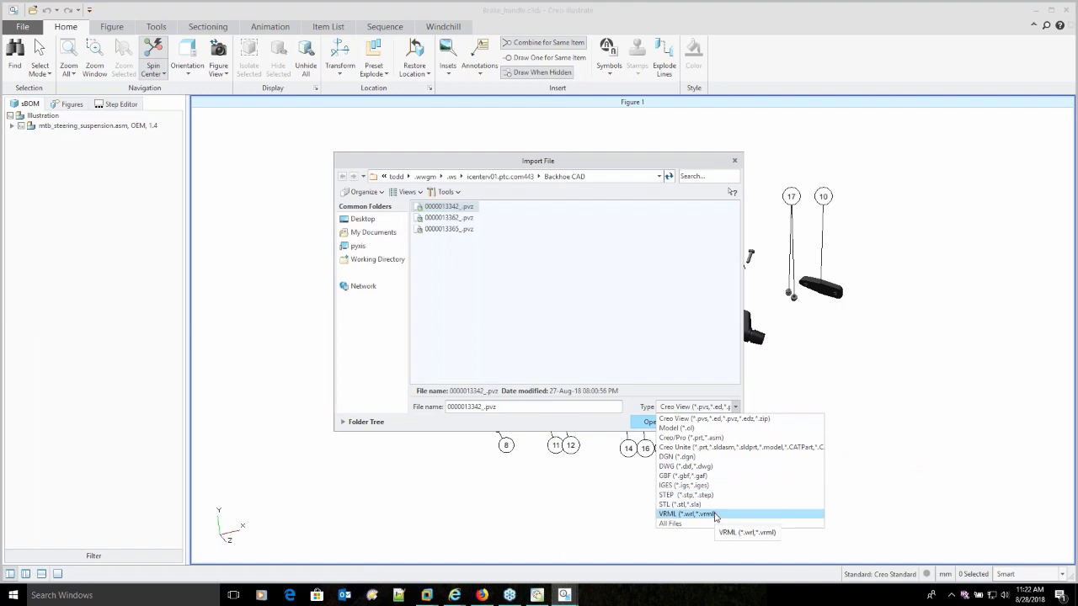
pyautogui.click(960, 435)
pyautogui.click(713, 422)
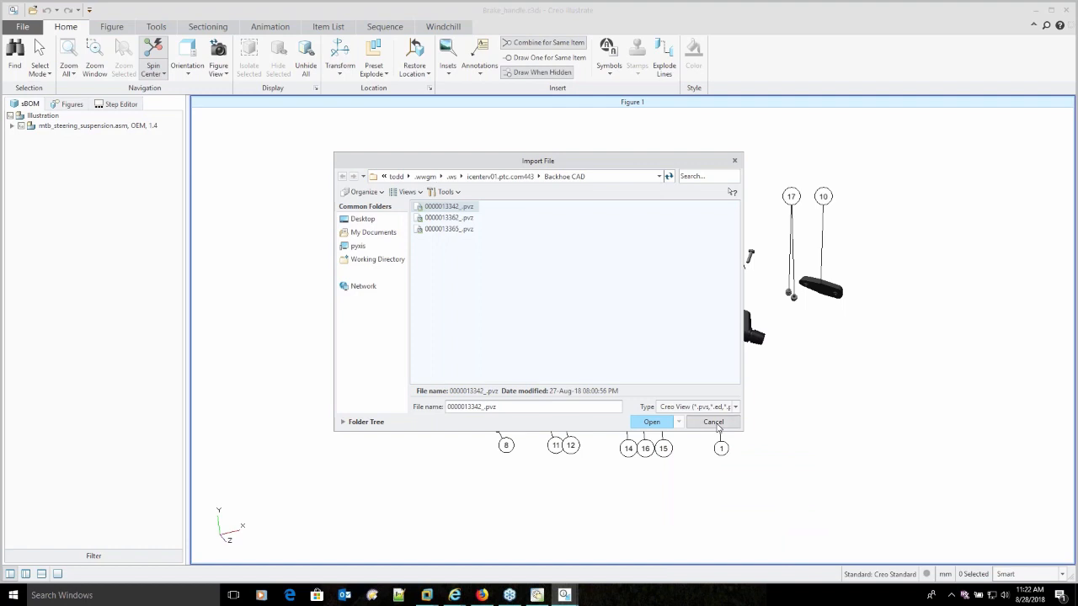
# Show the illustration's figures and examine the type and callout style choices for Figure 1's item list, leaving them as they are.
pyautogui.click(71, 104)
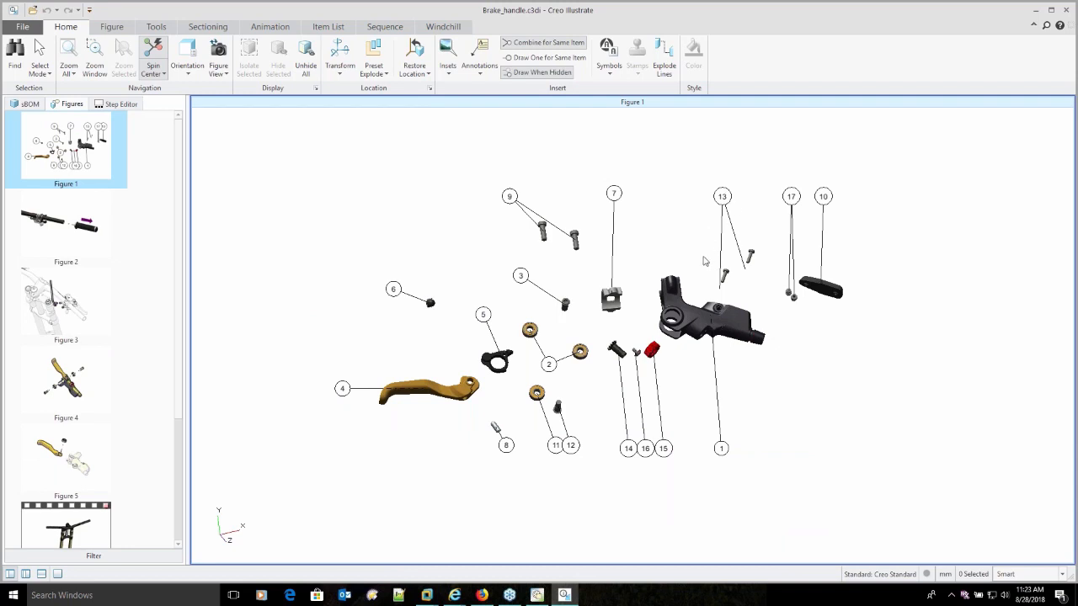
pyautogui.click(328, 28)
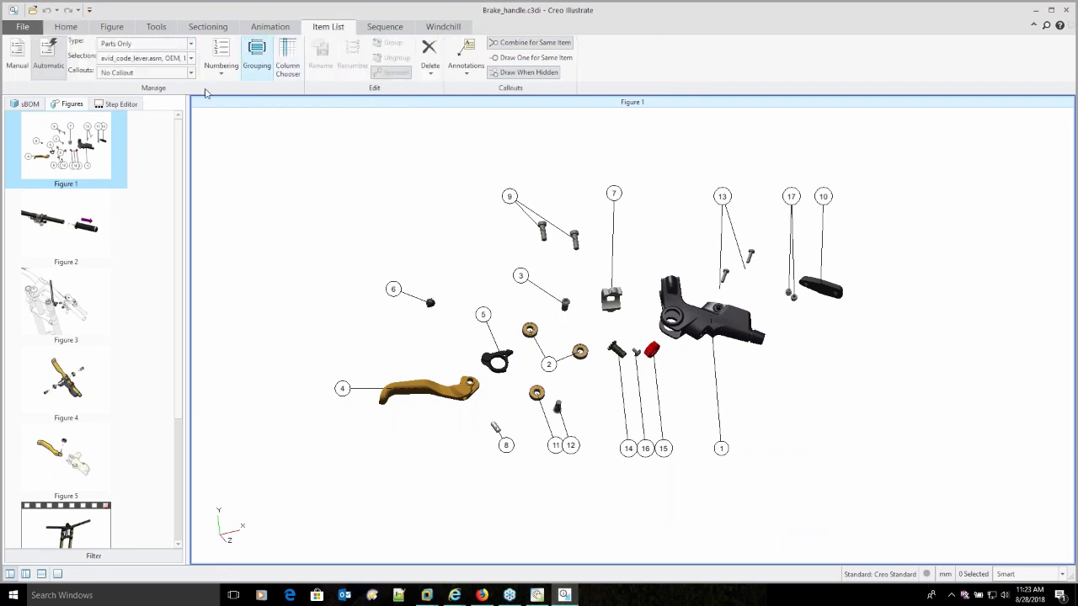
pyautogui.click(191, 44)
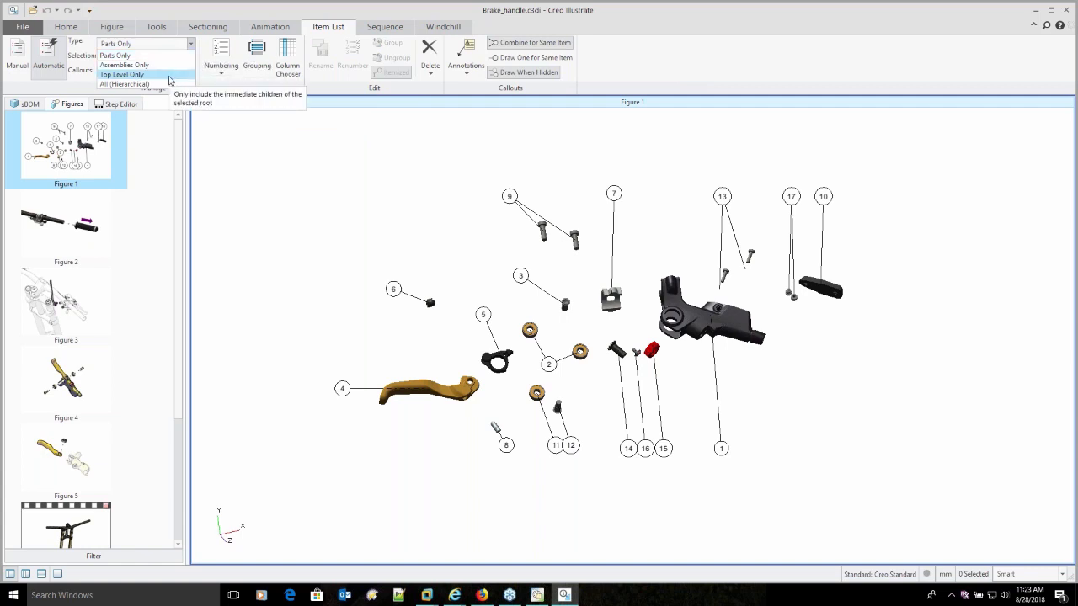
pyautogui.click(263, 200)
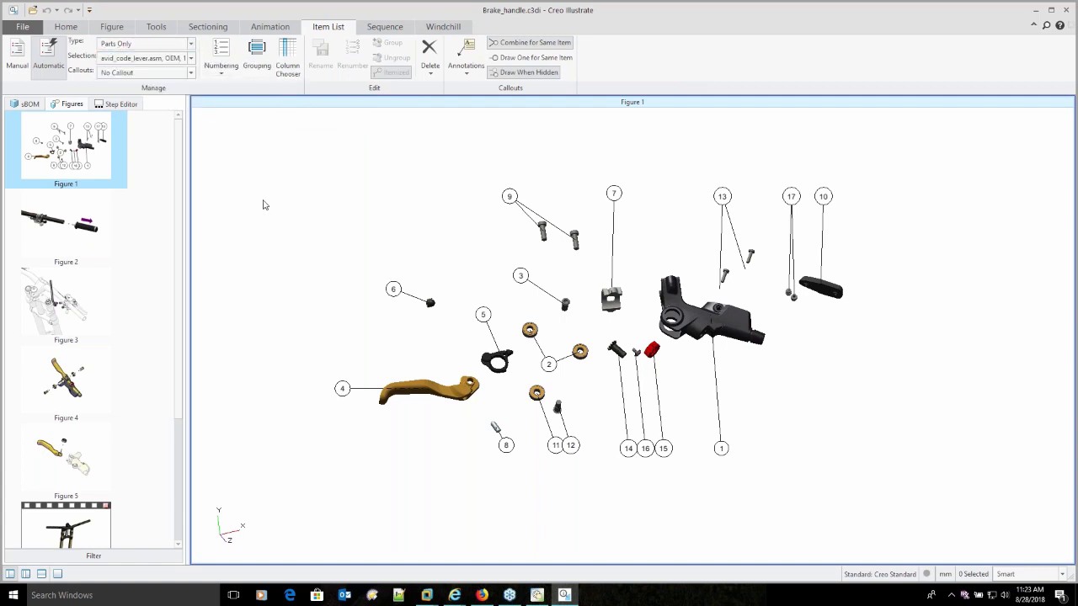
pyautogui.click(192, 73)
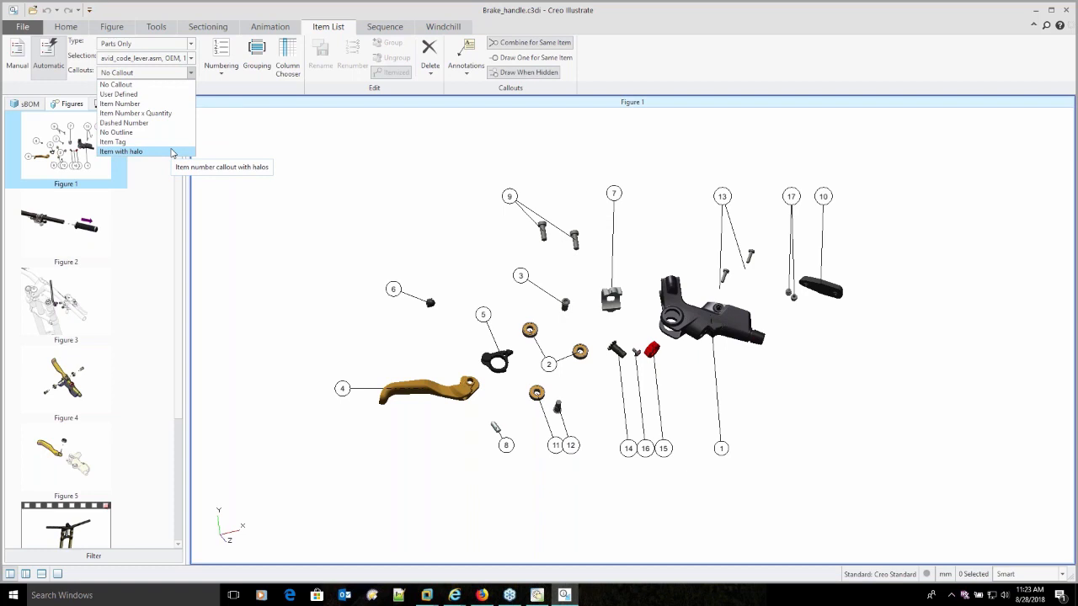
pyautogui.click(380, 209)
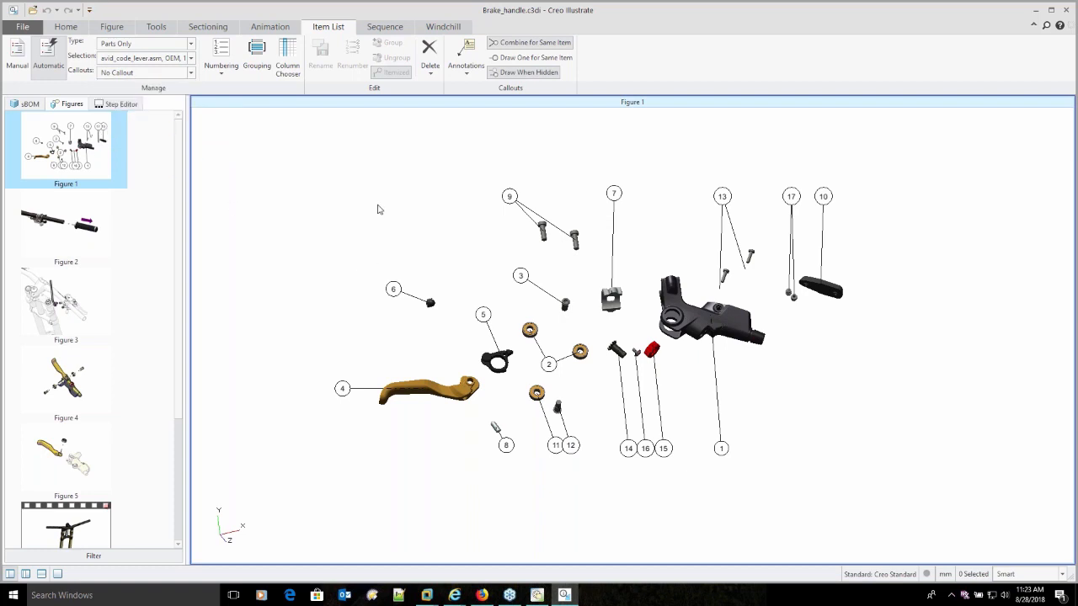
# Reattach callout 4's leader near the tip of the brake lever in Figure 1, and reposition its balloon above the lever.
pyautogui.click(345, 390)
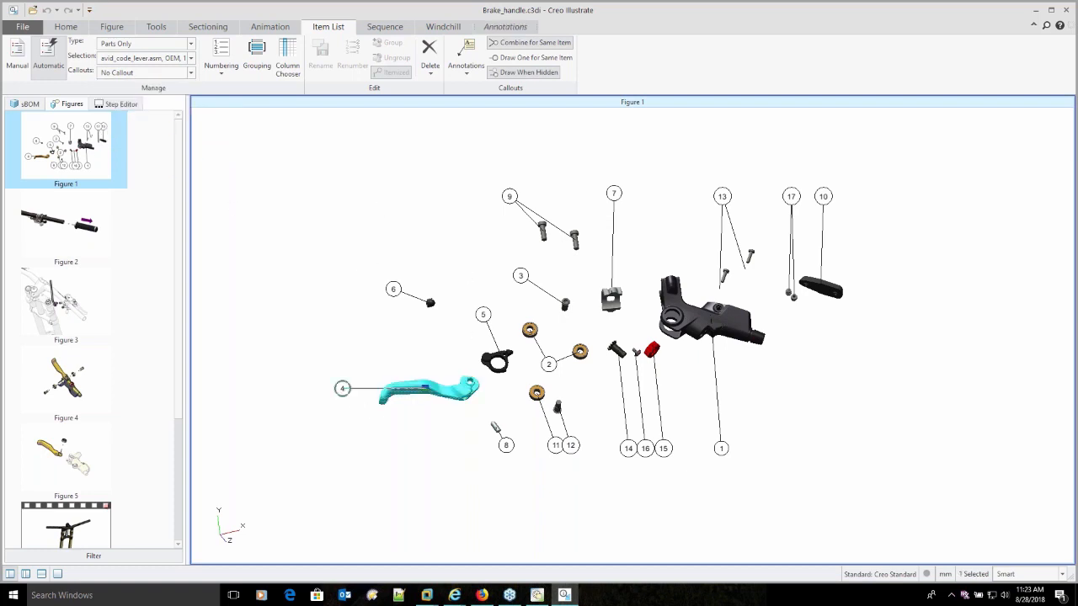
pyautogui.scroll(5, 389, 402)
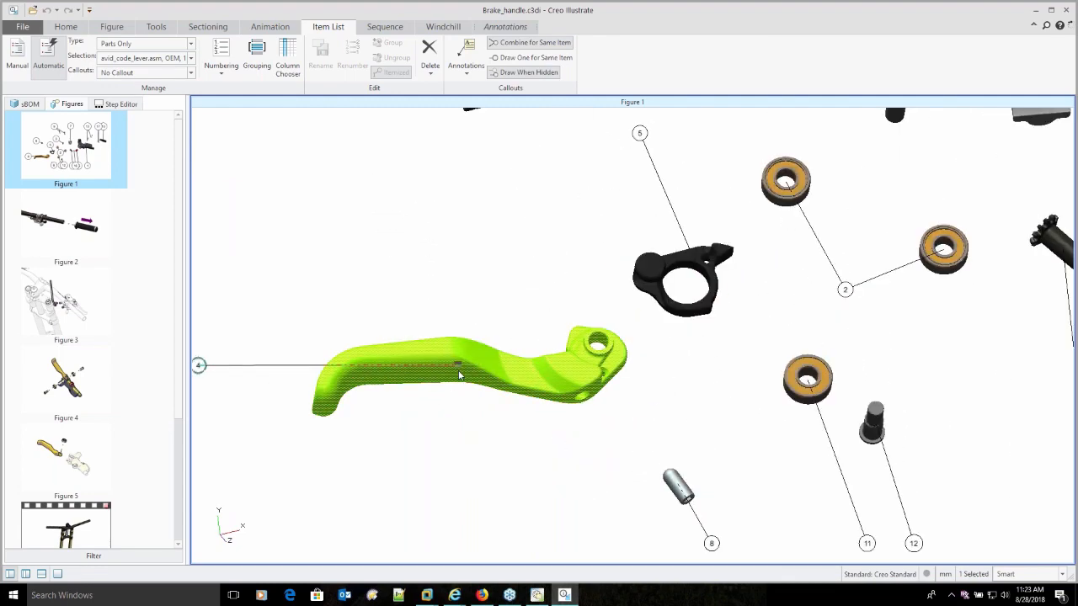
pyautogui.moveTo(345, 363); pyautogui.dragTo(345, 363)
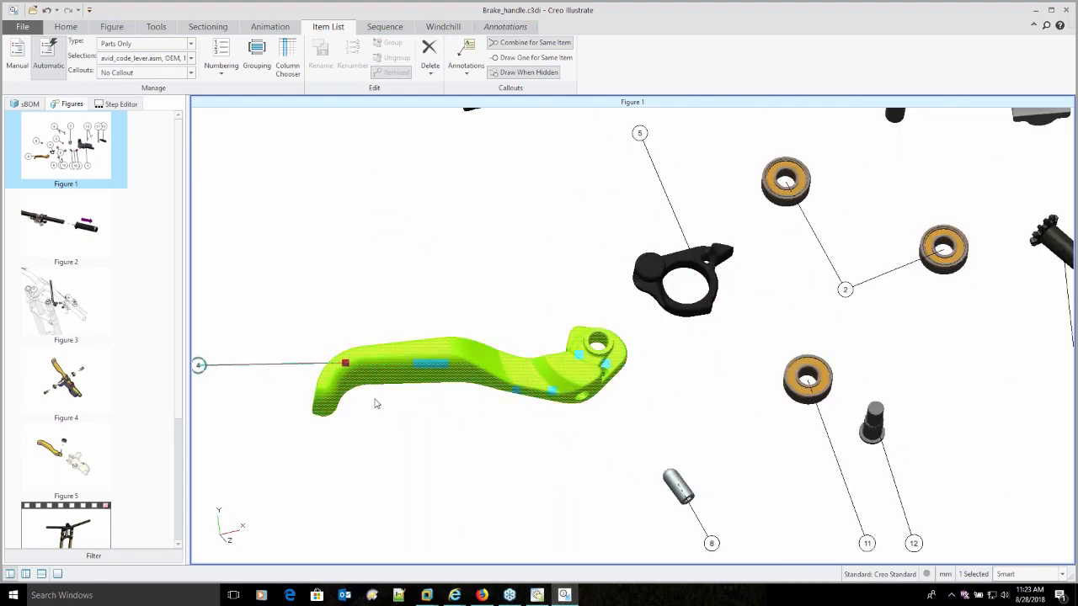
pyautogui.scroll(-5, 428, 439)
pyautogui.moveTo(285, 392); pyautogui.dragTo(338, 321)
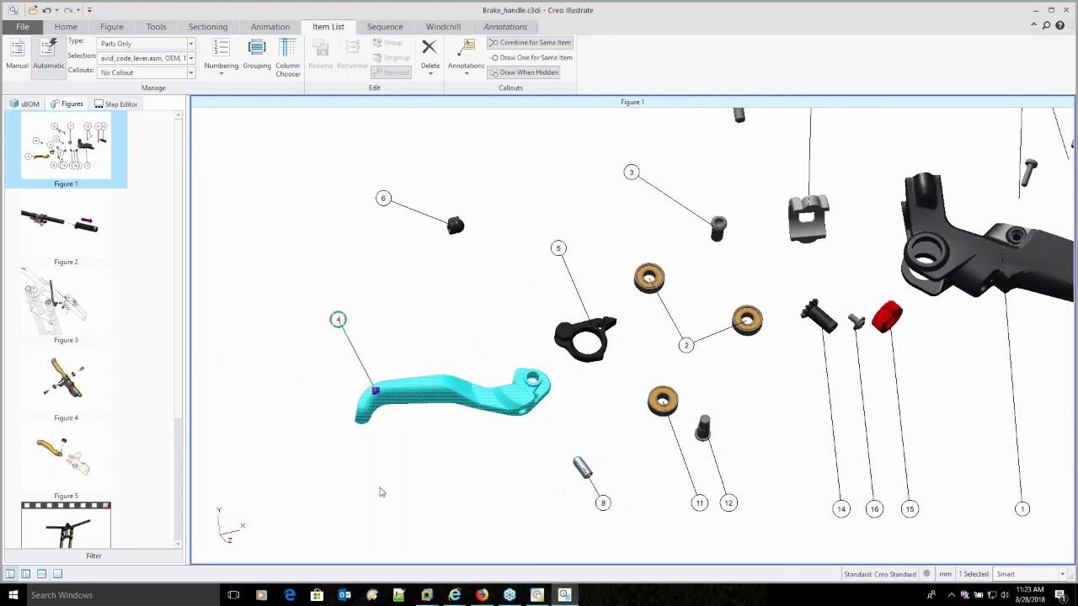
pyautogui.click(486, 482)
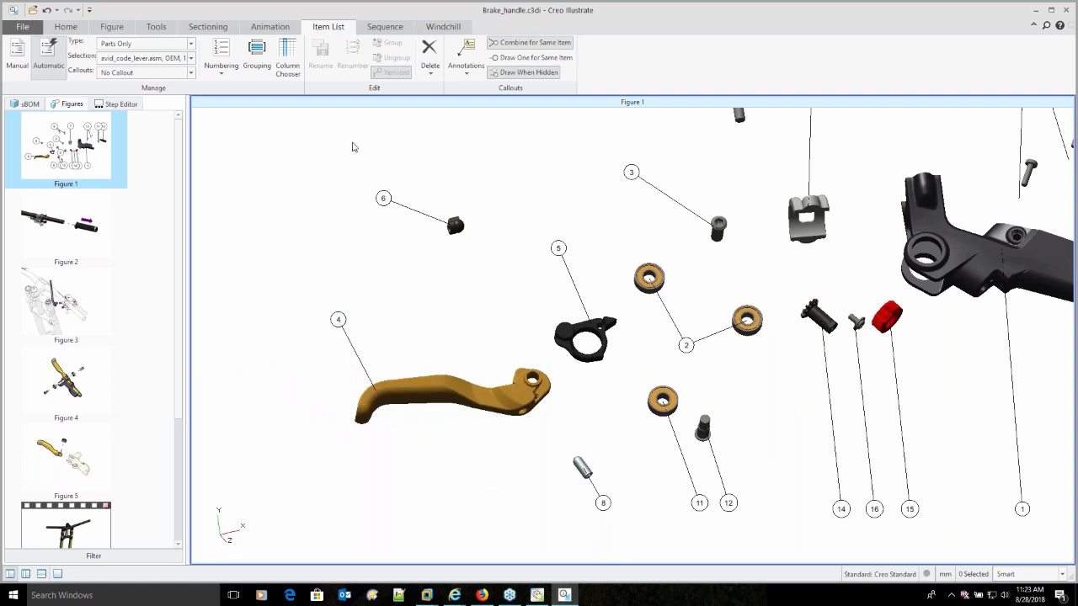
# Open the animated Figure 0 and view the whole handlebar and upper fork assembly.
pyautogui.scroll(-2, 74, 271)
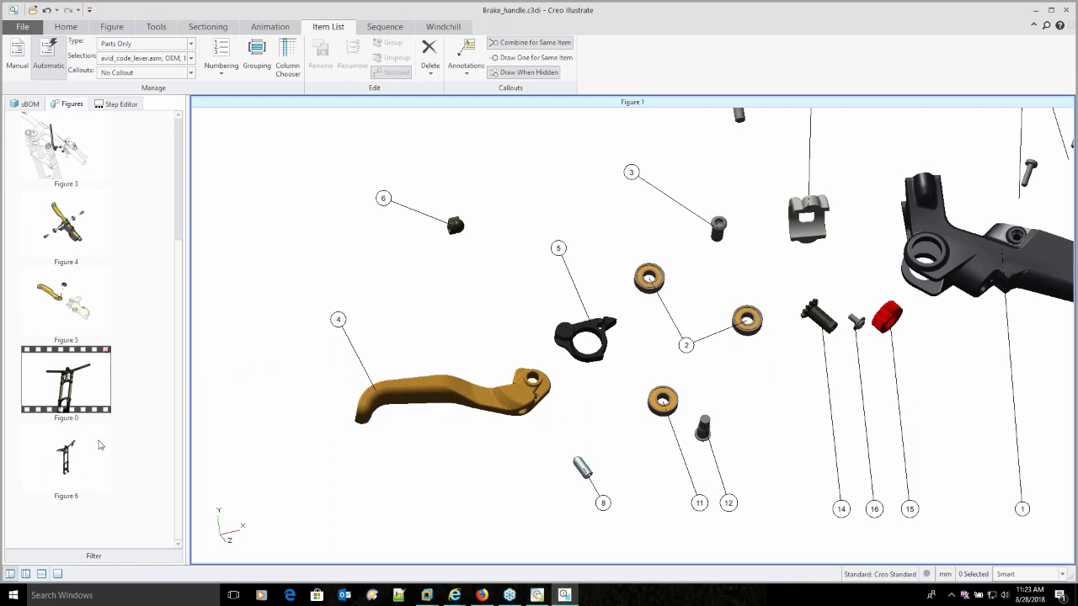
pyautogui.click(78, 384)
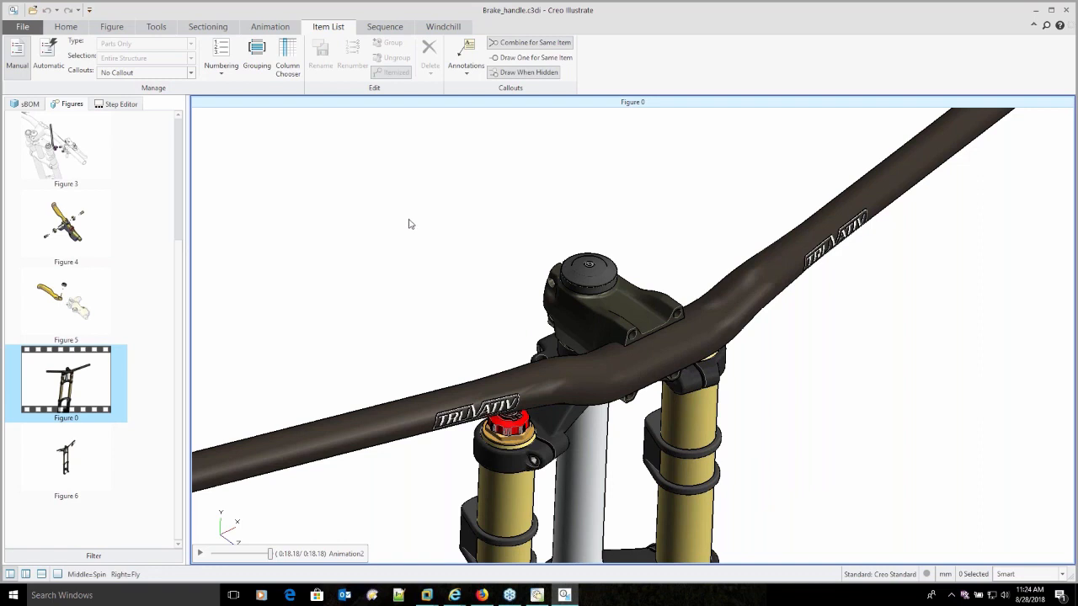
pyautogui.scroll(-4, 484, 309)
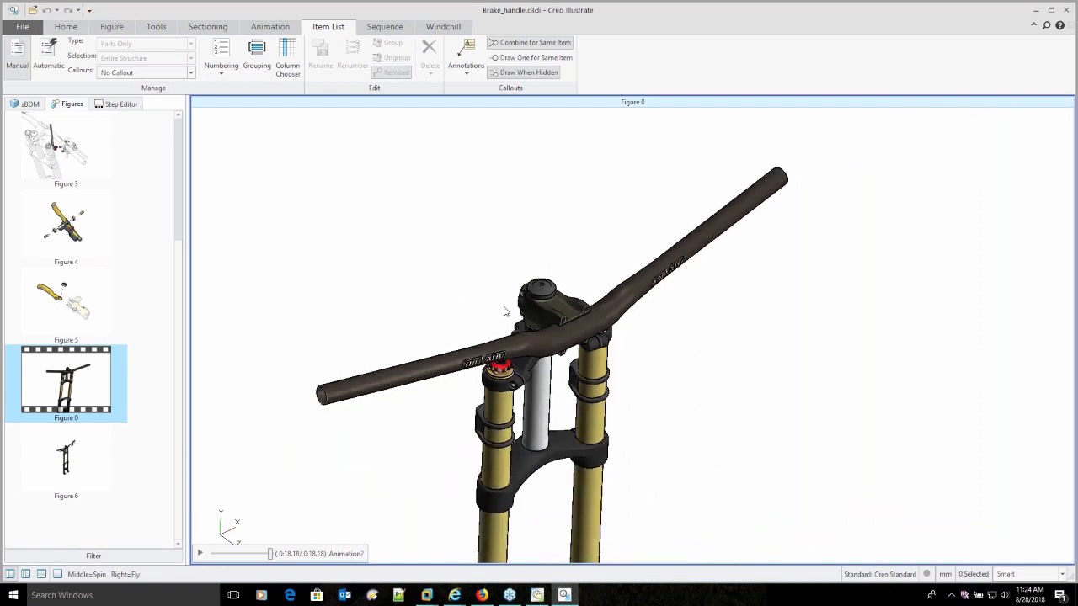
pyautogui.scroll(-3, 437, 232)
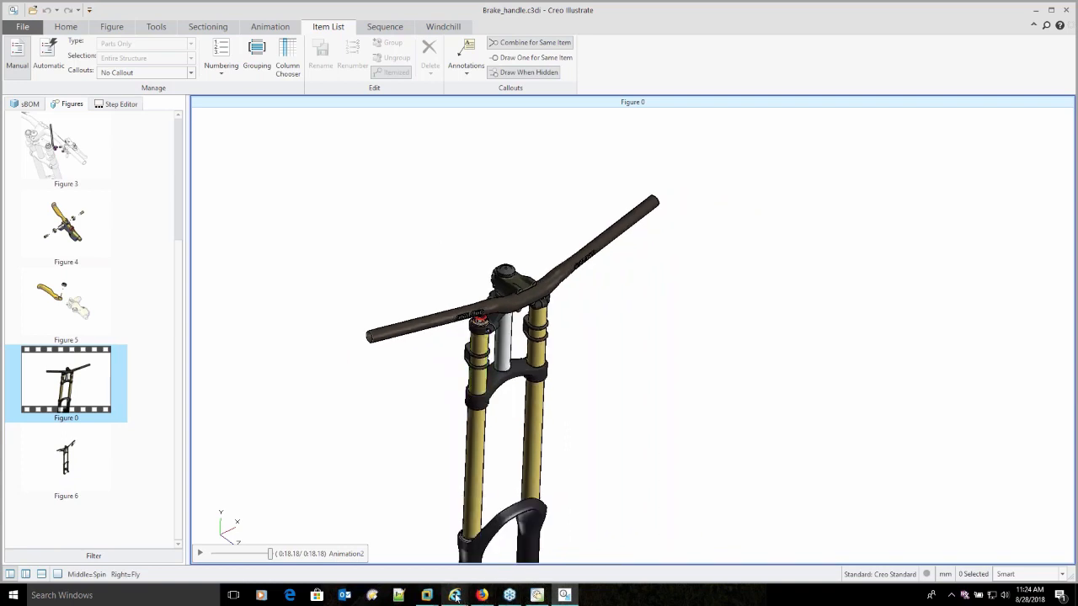
# Switch to the MTB_Susp_Fork_MPP_10102017 process plan in Windchill, maximize its window, and display what the plan uses.
pyautogui.moveTo(455, 596)
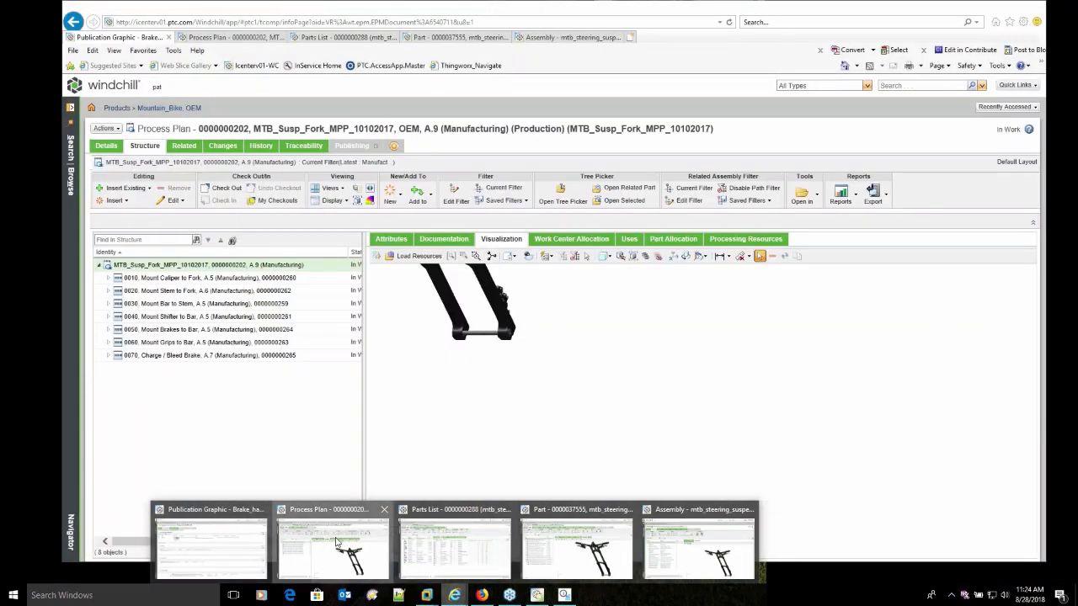
pyautogui.click(324, 541)
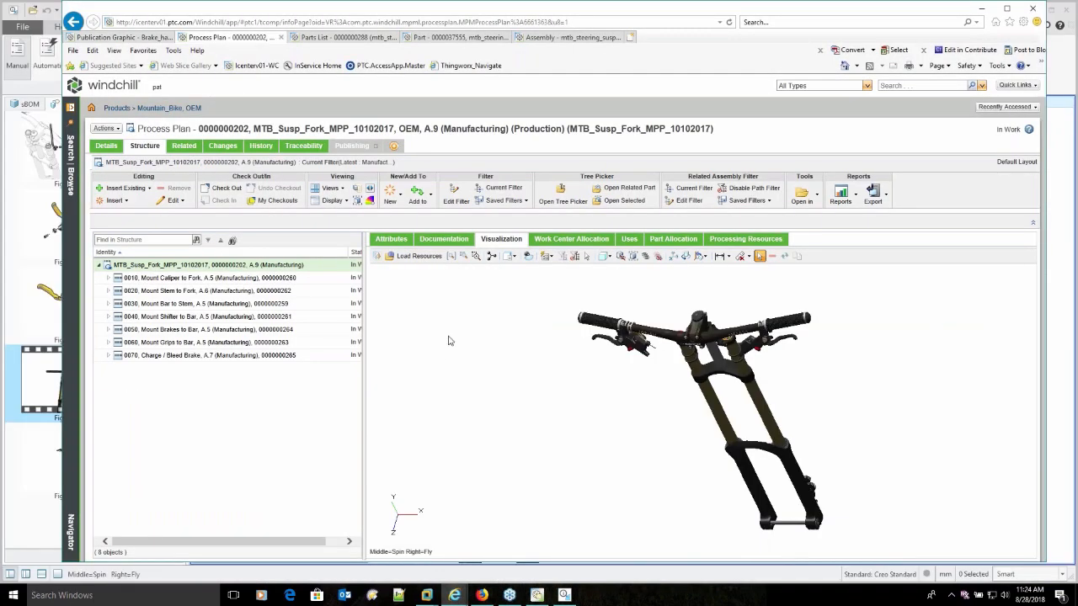
pyautogui.click(1006, 9)
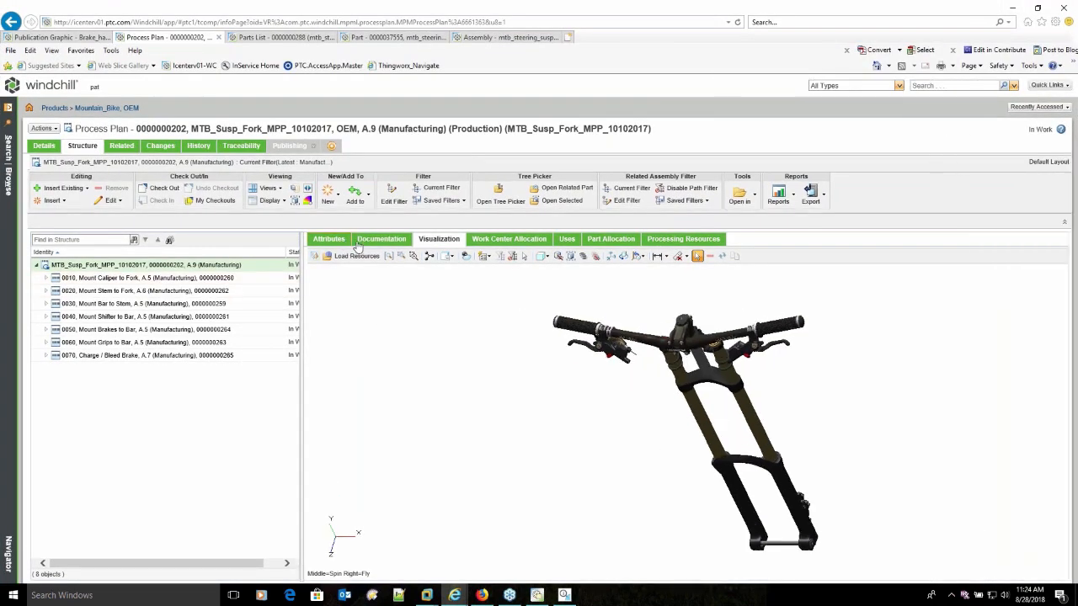
pyautogui.click(566, 240)
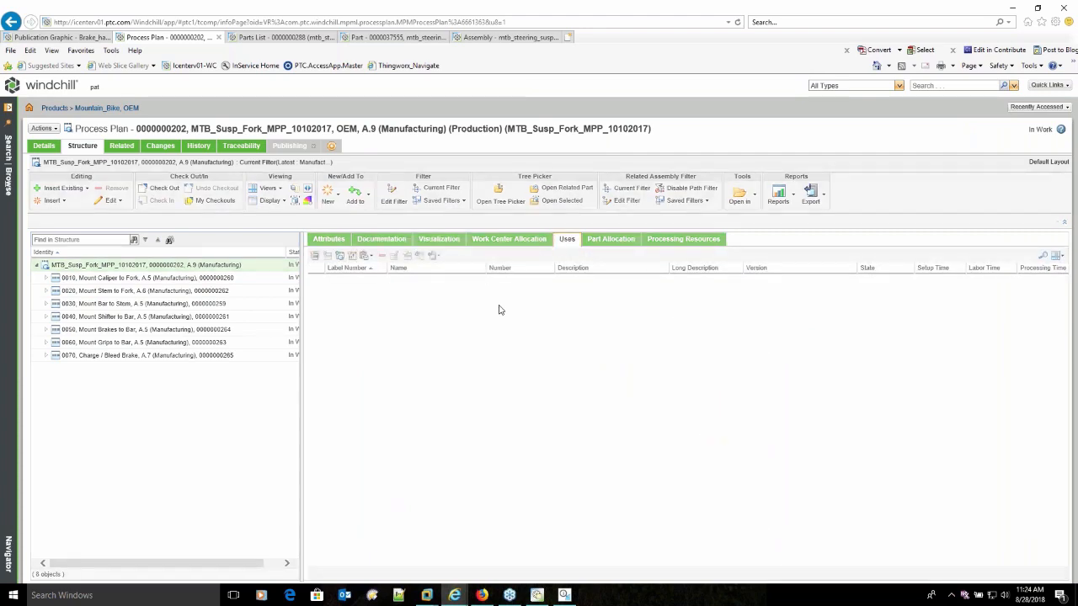
# Expand operation 0010, Mount Caliper to Fork, to examine its allocated parts and resources and the operations' times, and collapse it again.
pyautogui.click(46, 278)
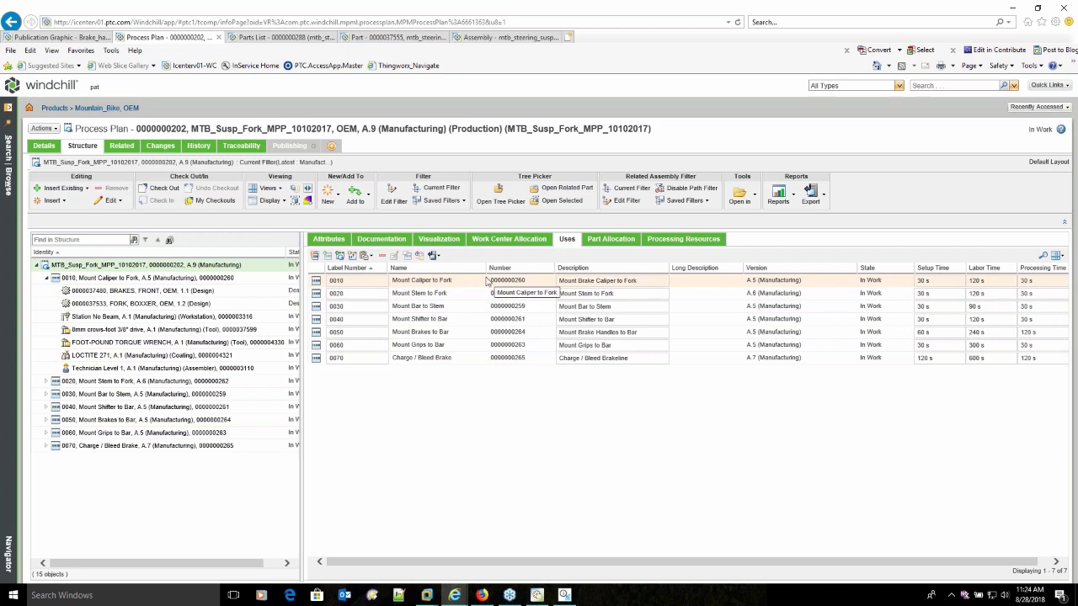
pyautogui.moveTo(602, 564); pyautogui.dragTo(734, 566)
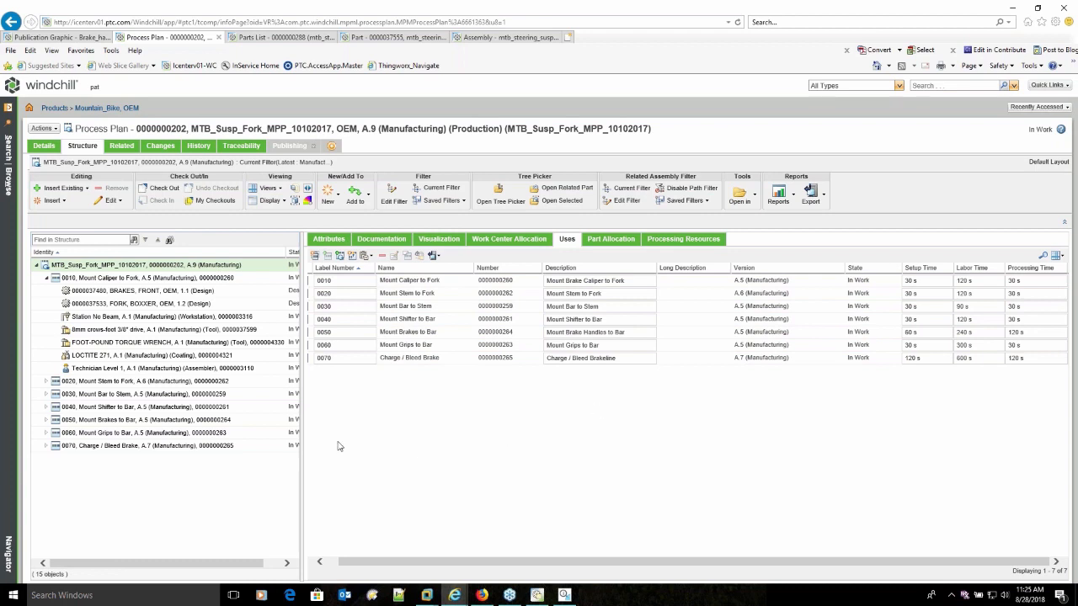
pyautogui.click(46, 278)
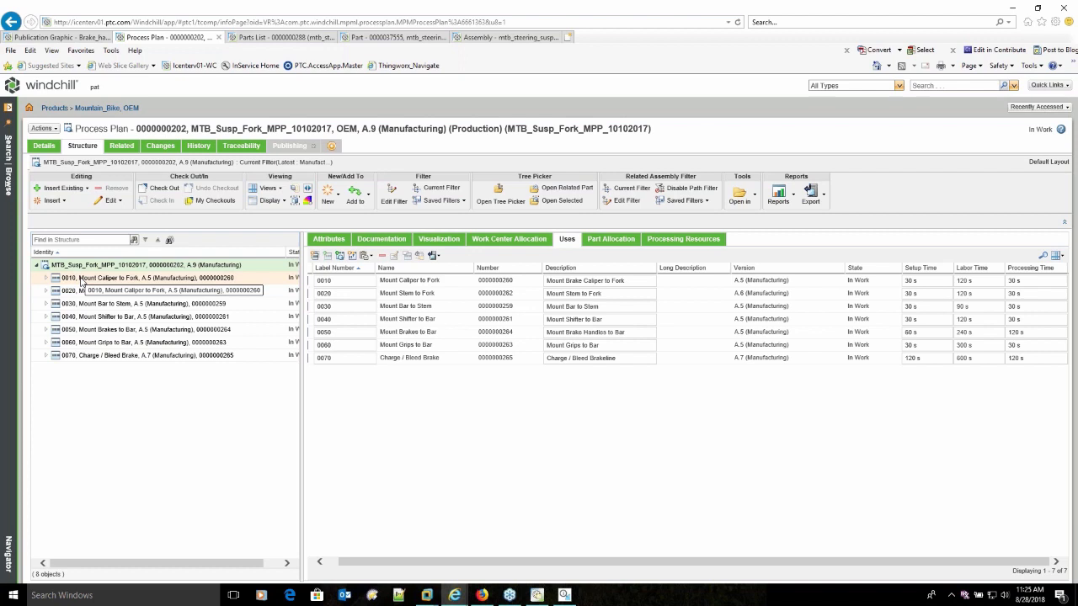
# Open the work instruction representation of operation 0010, Mount Caliper to Fork, for editing, view its annotated illustration, and close the editor.
pyautogui.rightClick(82, 282)
pyautogui.moveTo(123, 455)
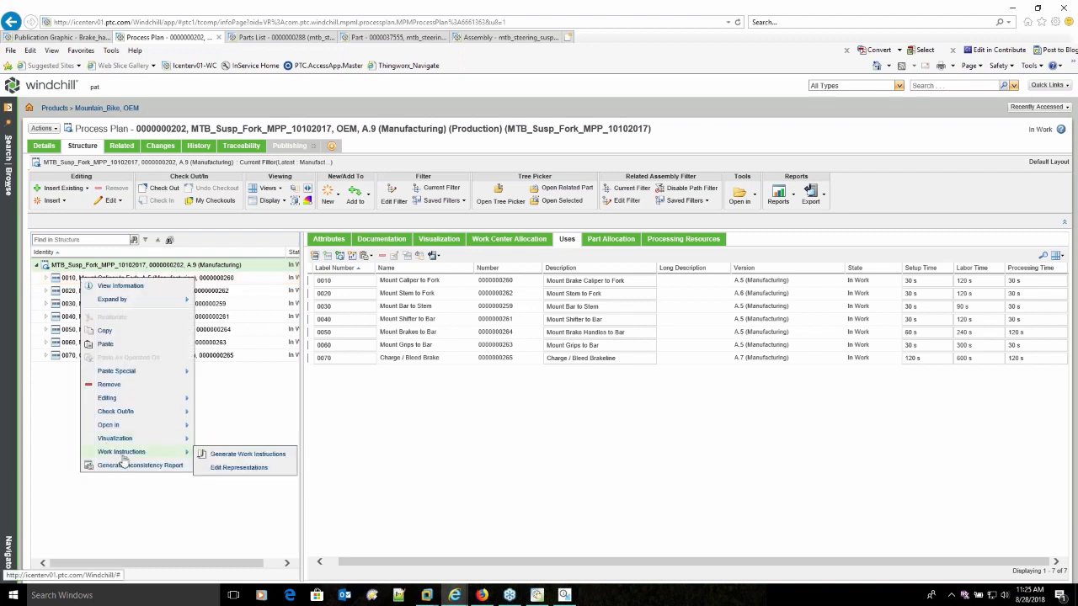
pyautogui.click(241, 469)
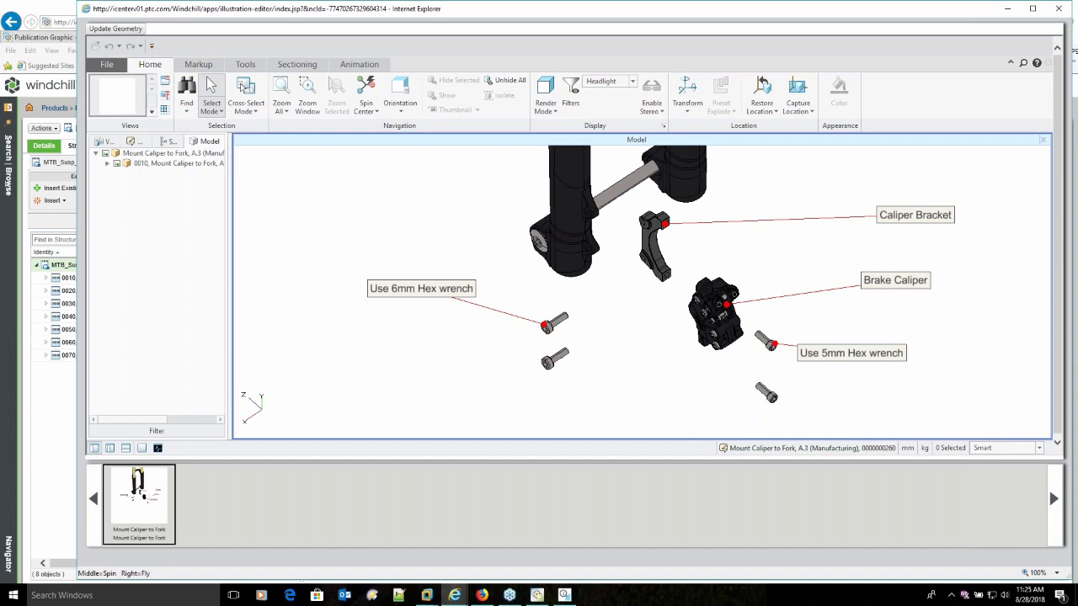
pyautogui.click(1058, 9)
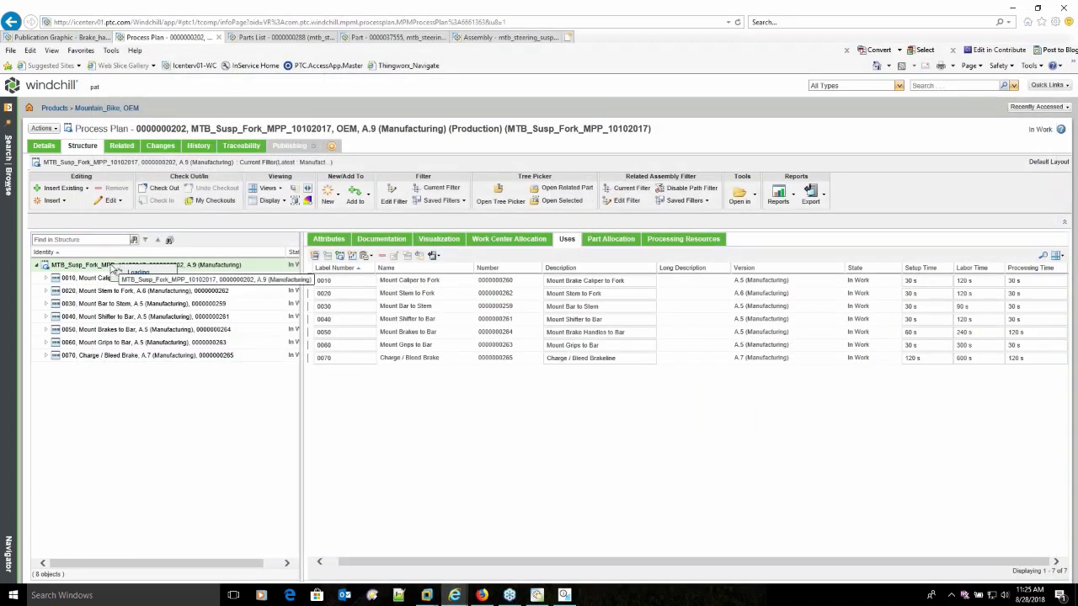
# Generate the work instructions for the whole MTB_Susp_Fork_MPP_10102017 process plan and maximize the report window.
pyautogui.rightClick(112, 265)
pyautogui.moveTo(134, 422)
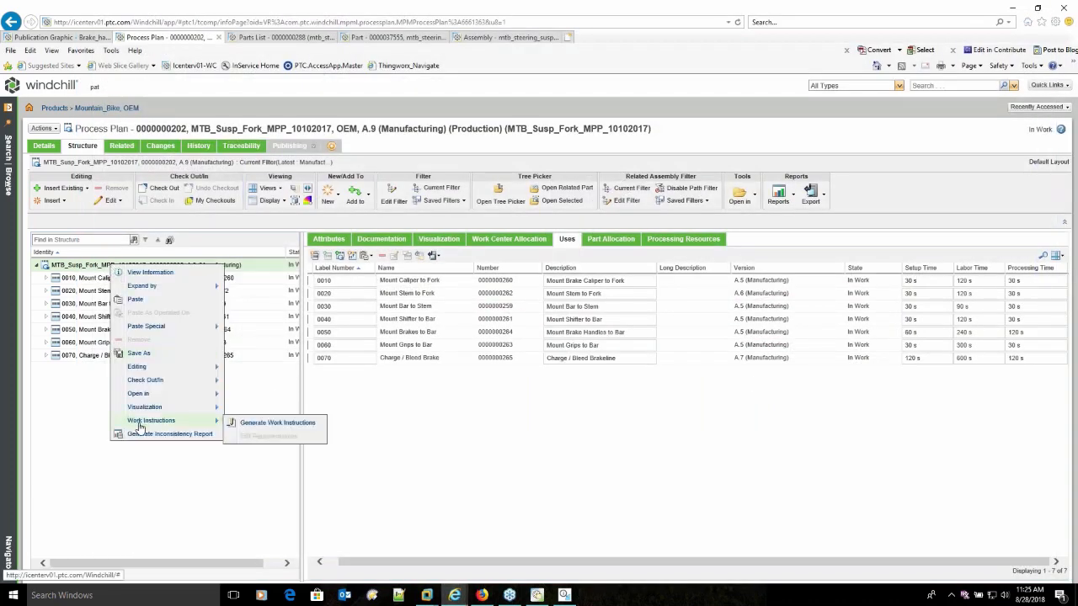
pyautogui.click(273, 423)
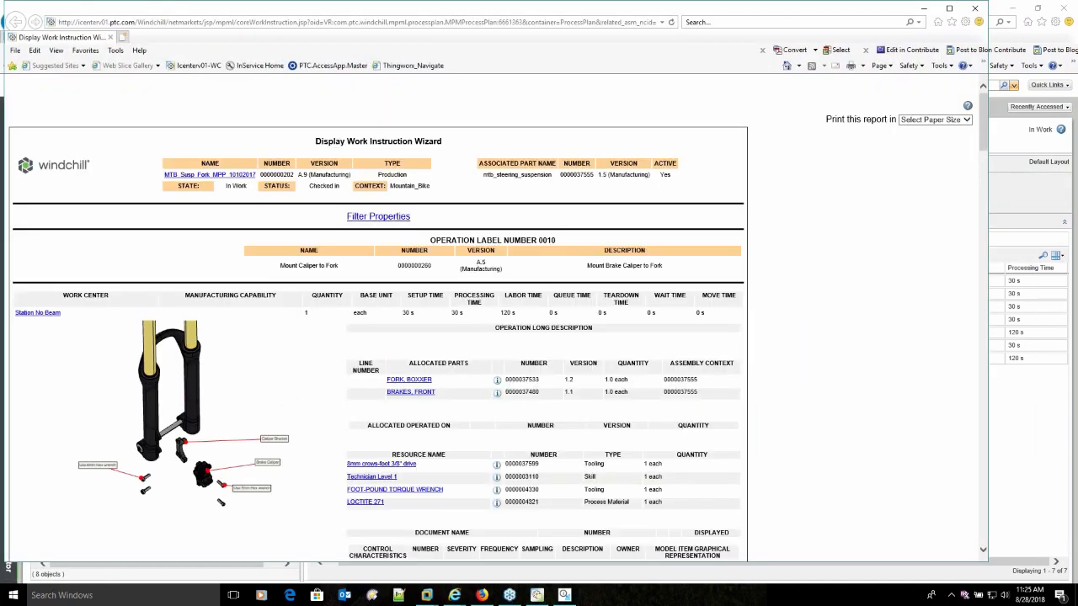
pyautogui.click(950, 9)
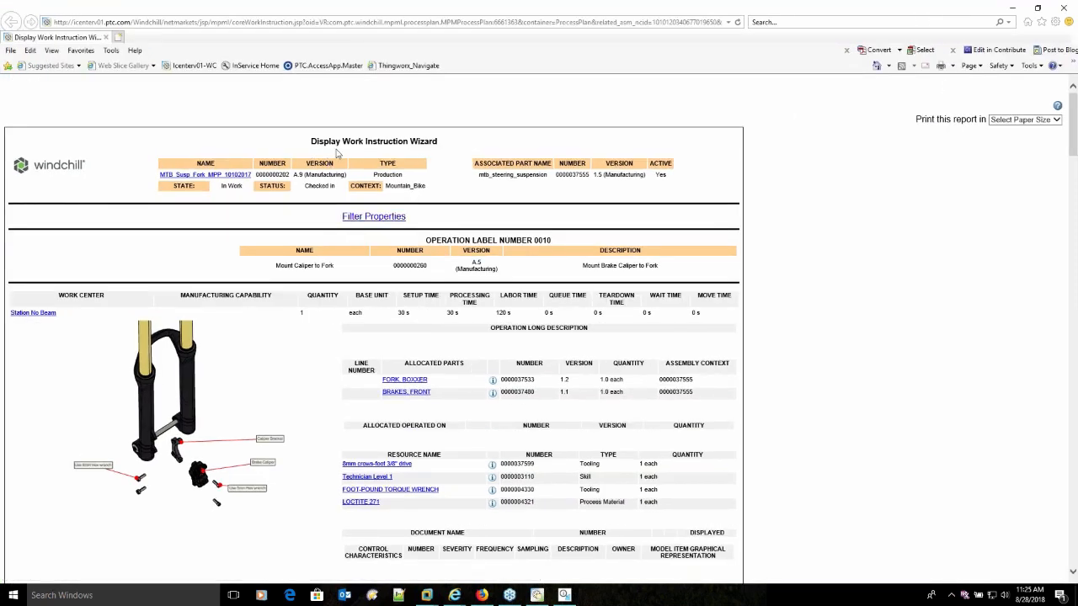
# Review the illustrations, allocated parts and resources in the work instructions for operations 0010 through 0030.
pyautogui.scroll(-1, 355, 339)
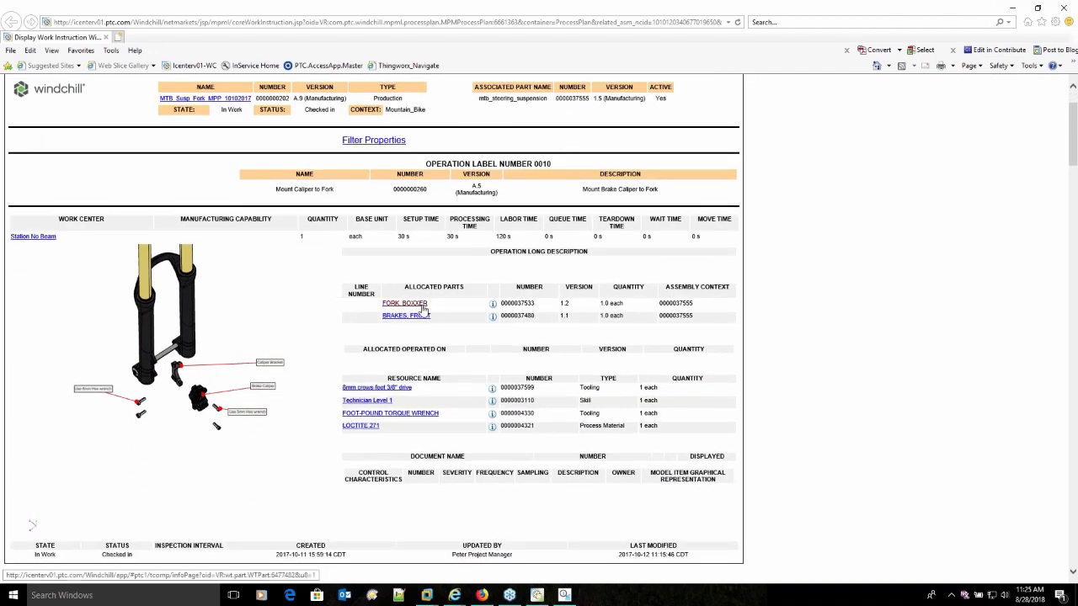
pyautogui.scroll(-1, 244, 370)
pyautogui.scroll(-10, 244, 370)
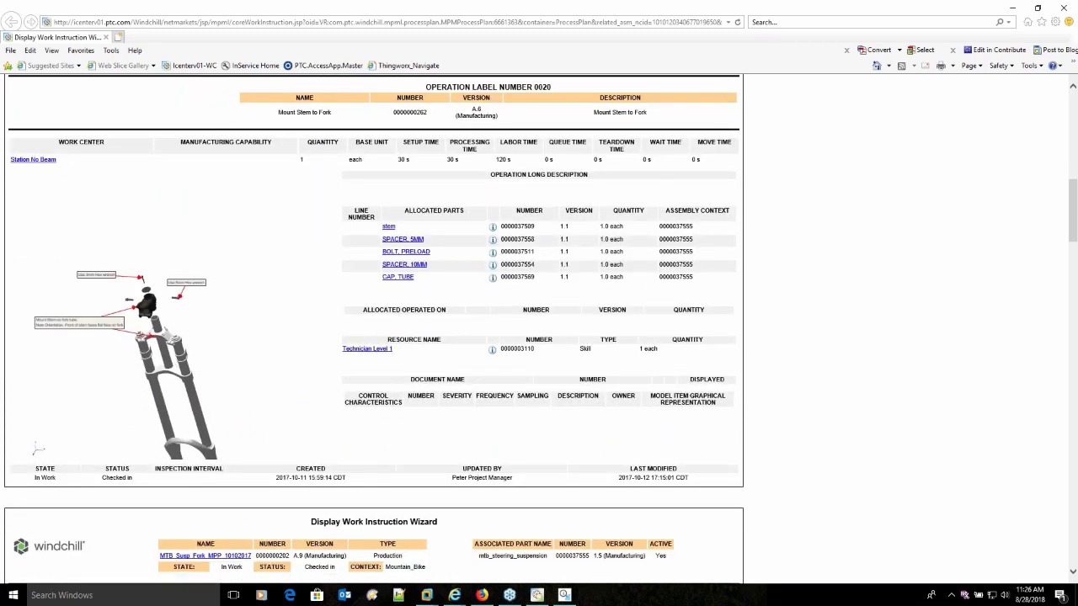
pyautogui.scroll(-5, 235, 364)
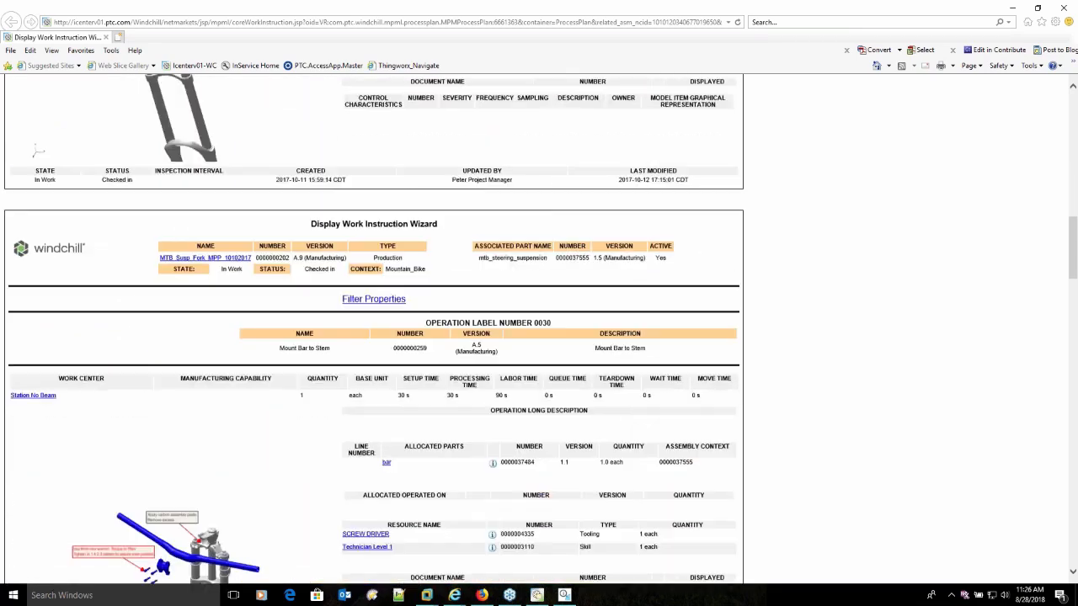
pyautogui.scroll(-2, 210, 350)
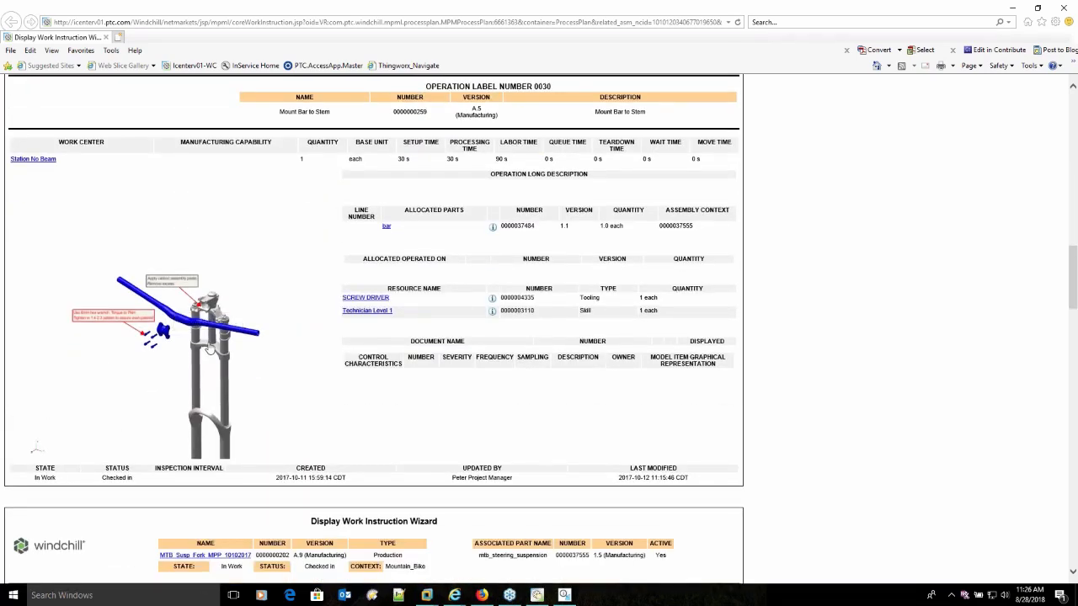
# Open operation 0030's Mount Bar to Stem illustration in Creo View, signing in with the user name and password, inspect it in 3D, and close it.
pyautogui.write('pat')
pyautogui.press('Tab')
pyautogui.write('p')
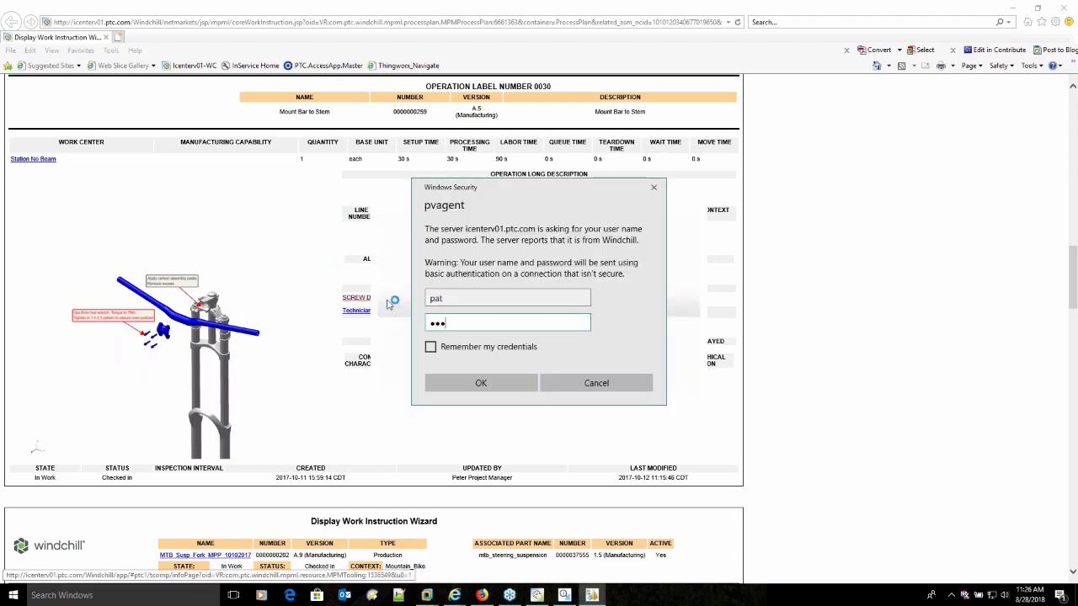
pyautogui.click(481, 383)
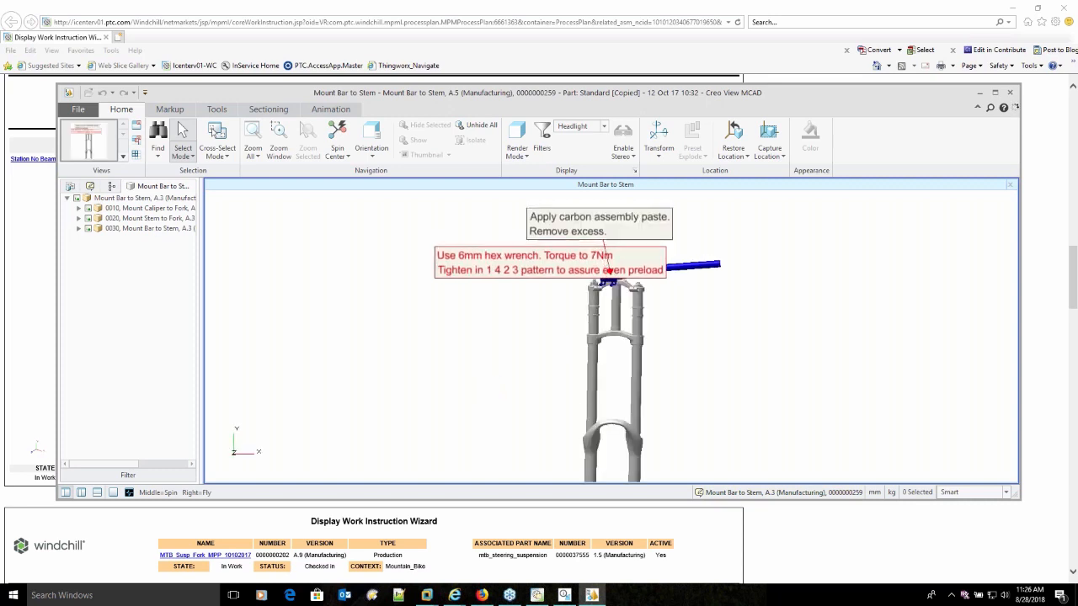
pyautogui.moveTo(716, 345); pyautogui.dragTo(717, 331, button='middle')
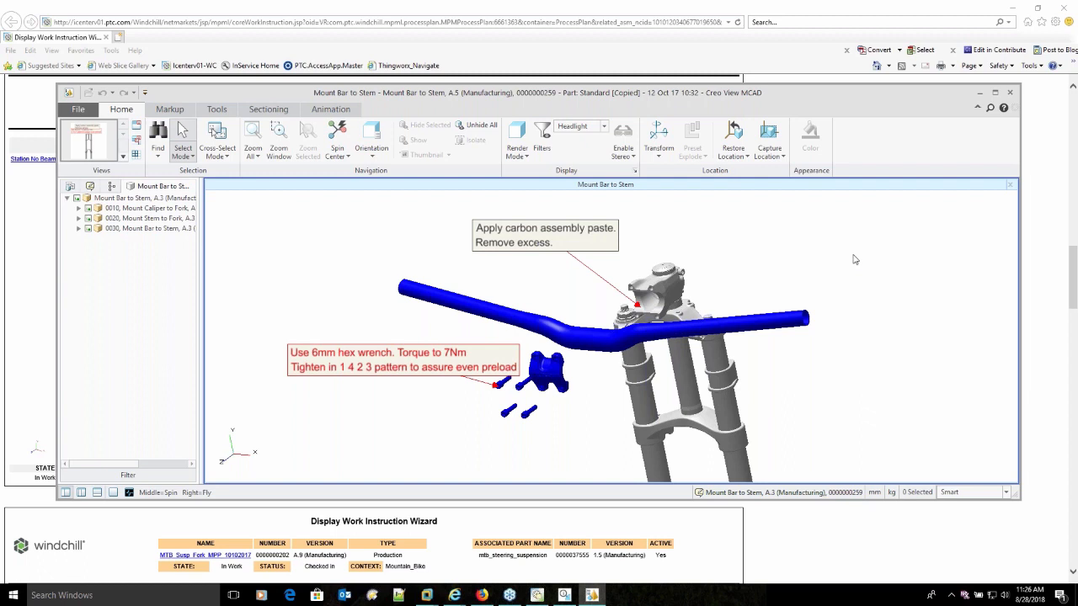
pyautogui.click(1010, 92)
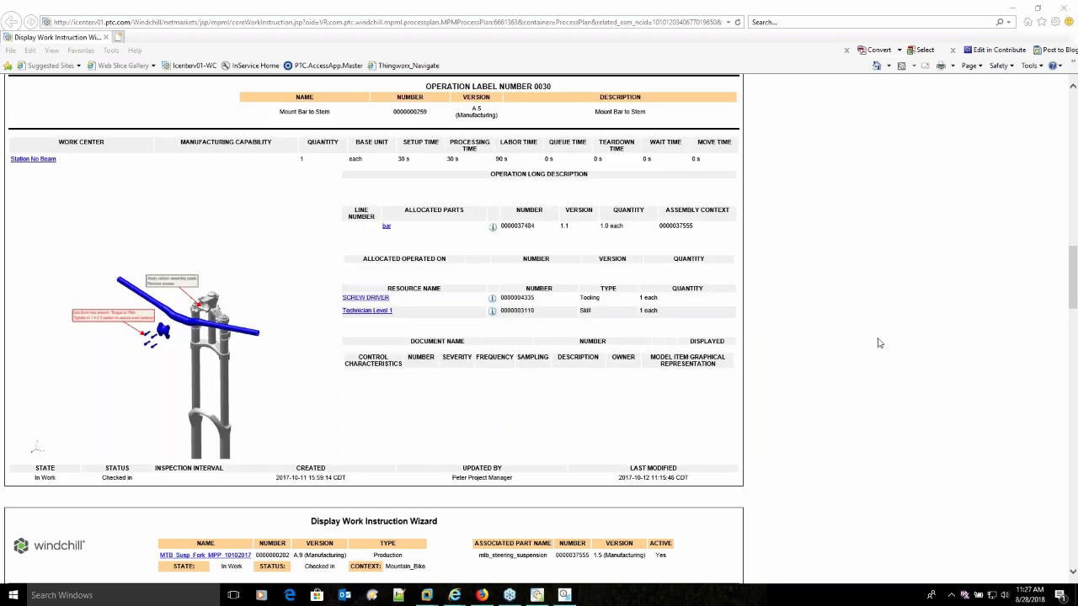